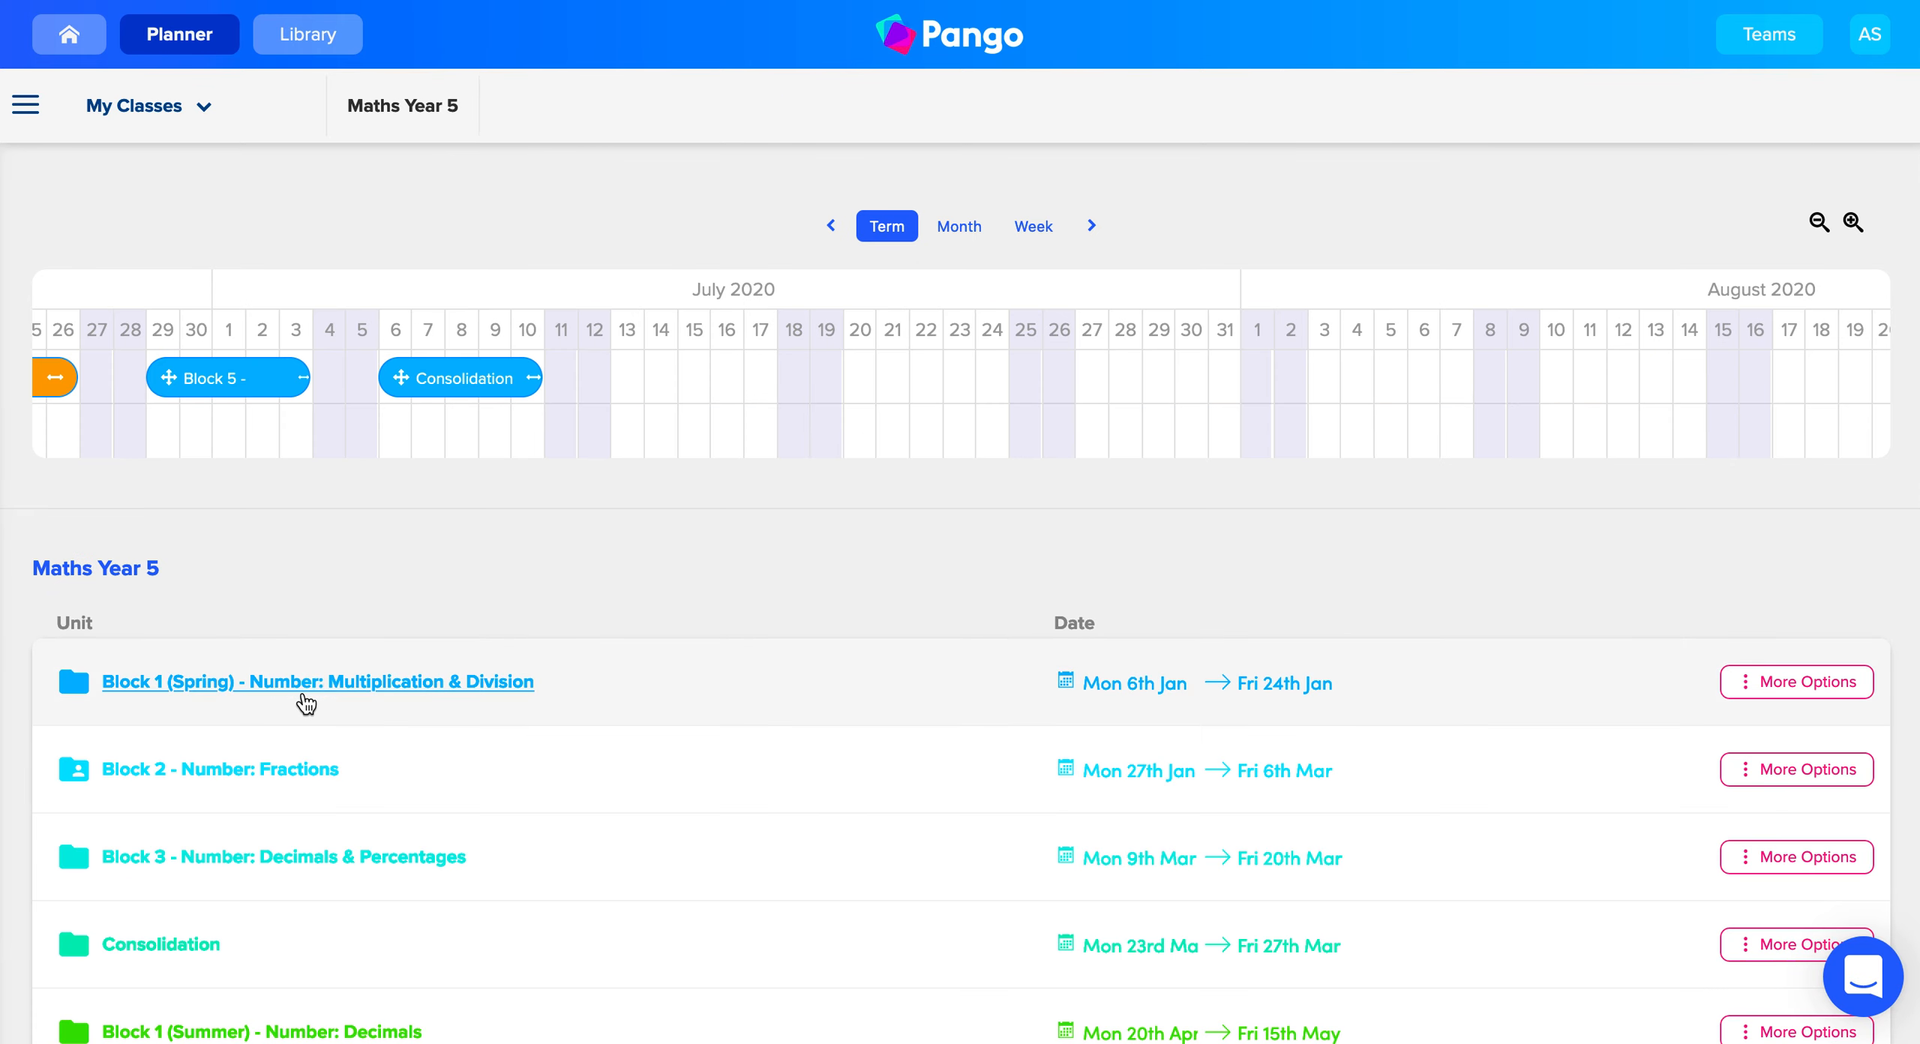
Open the Decimals as Fractions (2) lesson in the Block 3 - Number: Decimals & Percentages unit and hide its recommended resources.
click(266, 857)
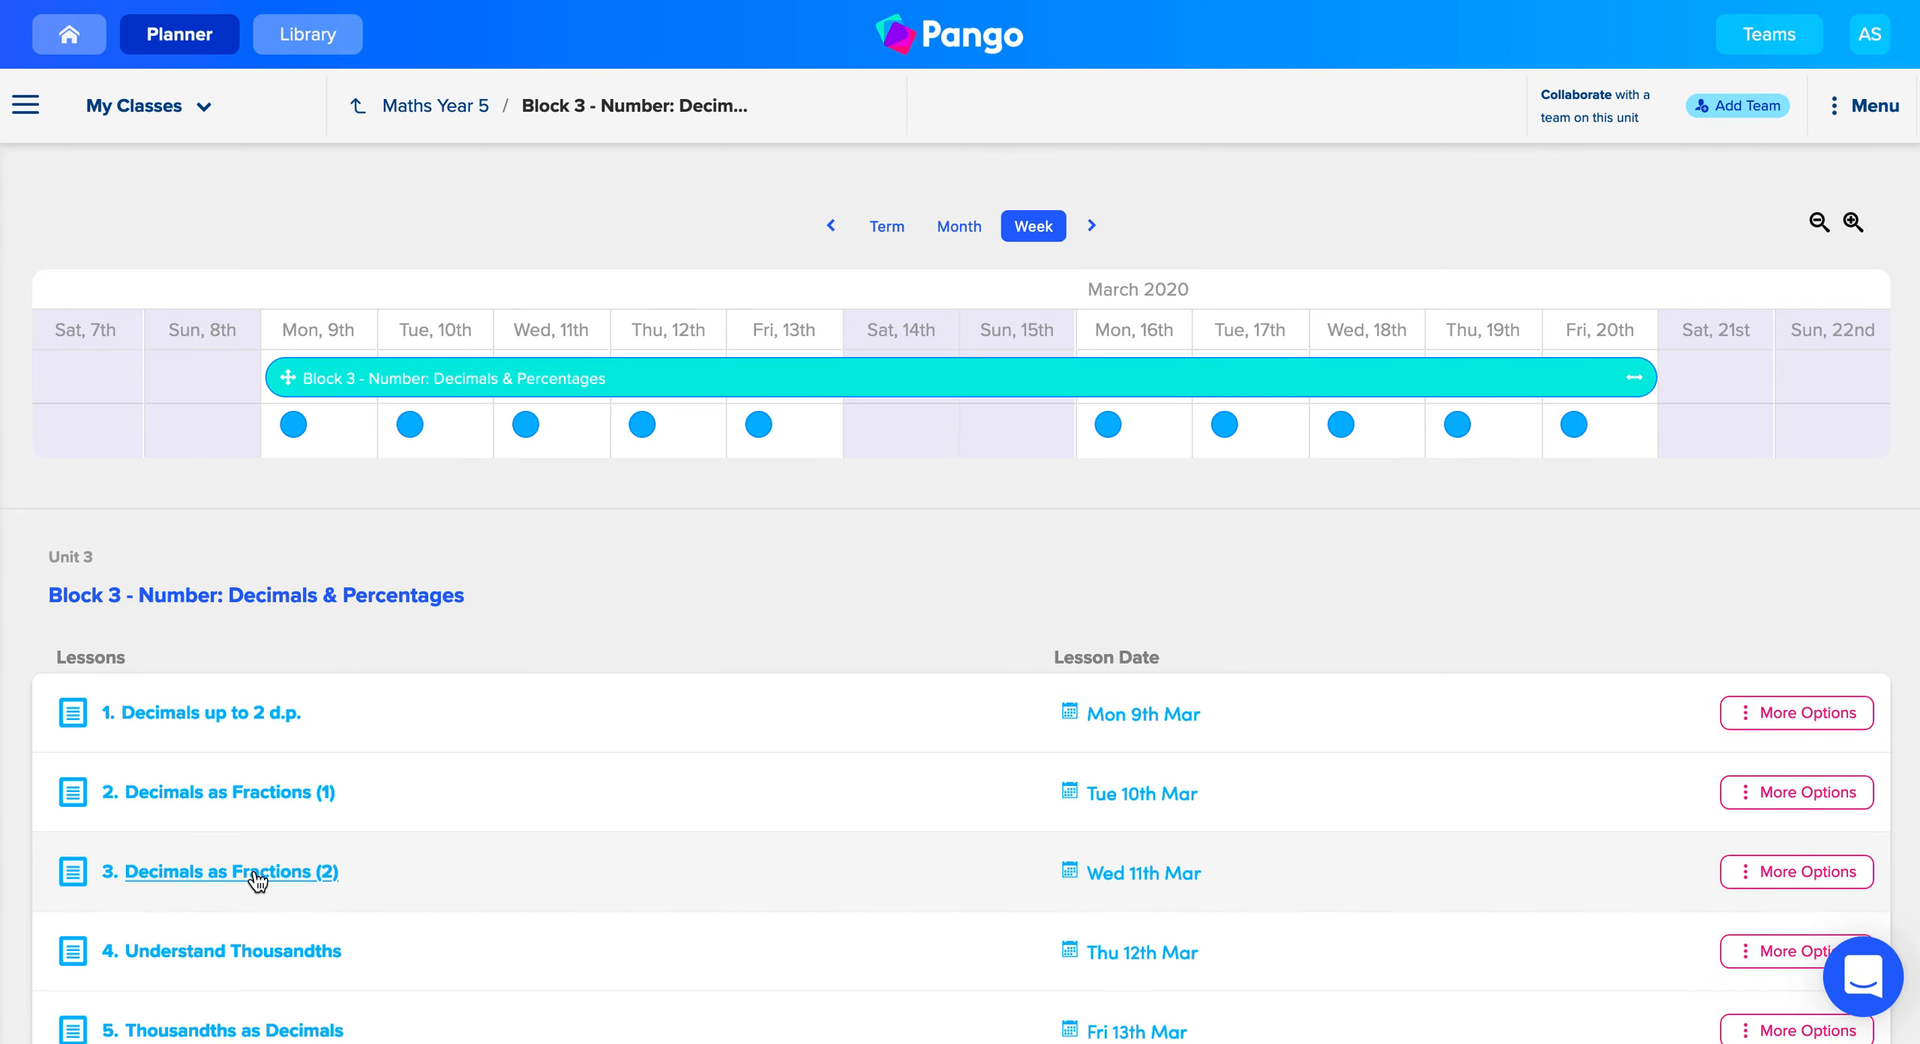
click(258, 877)
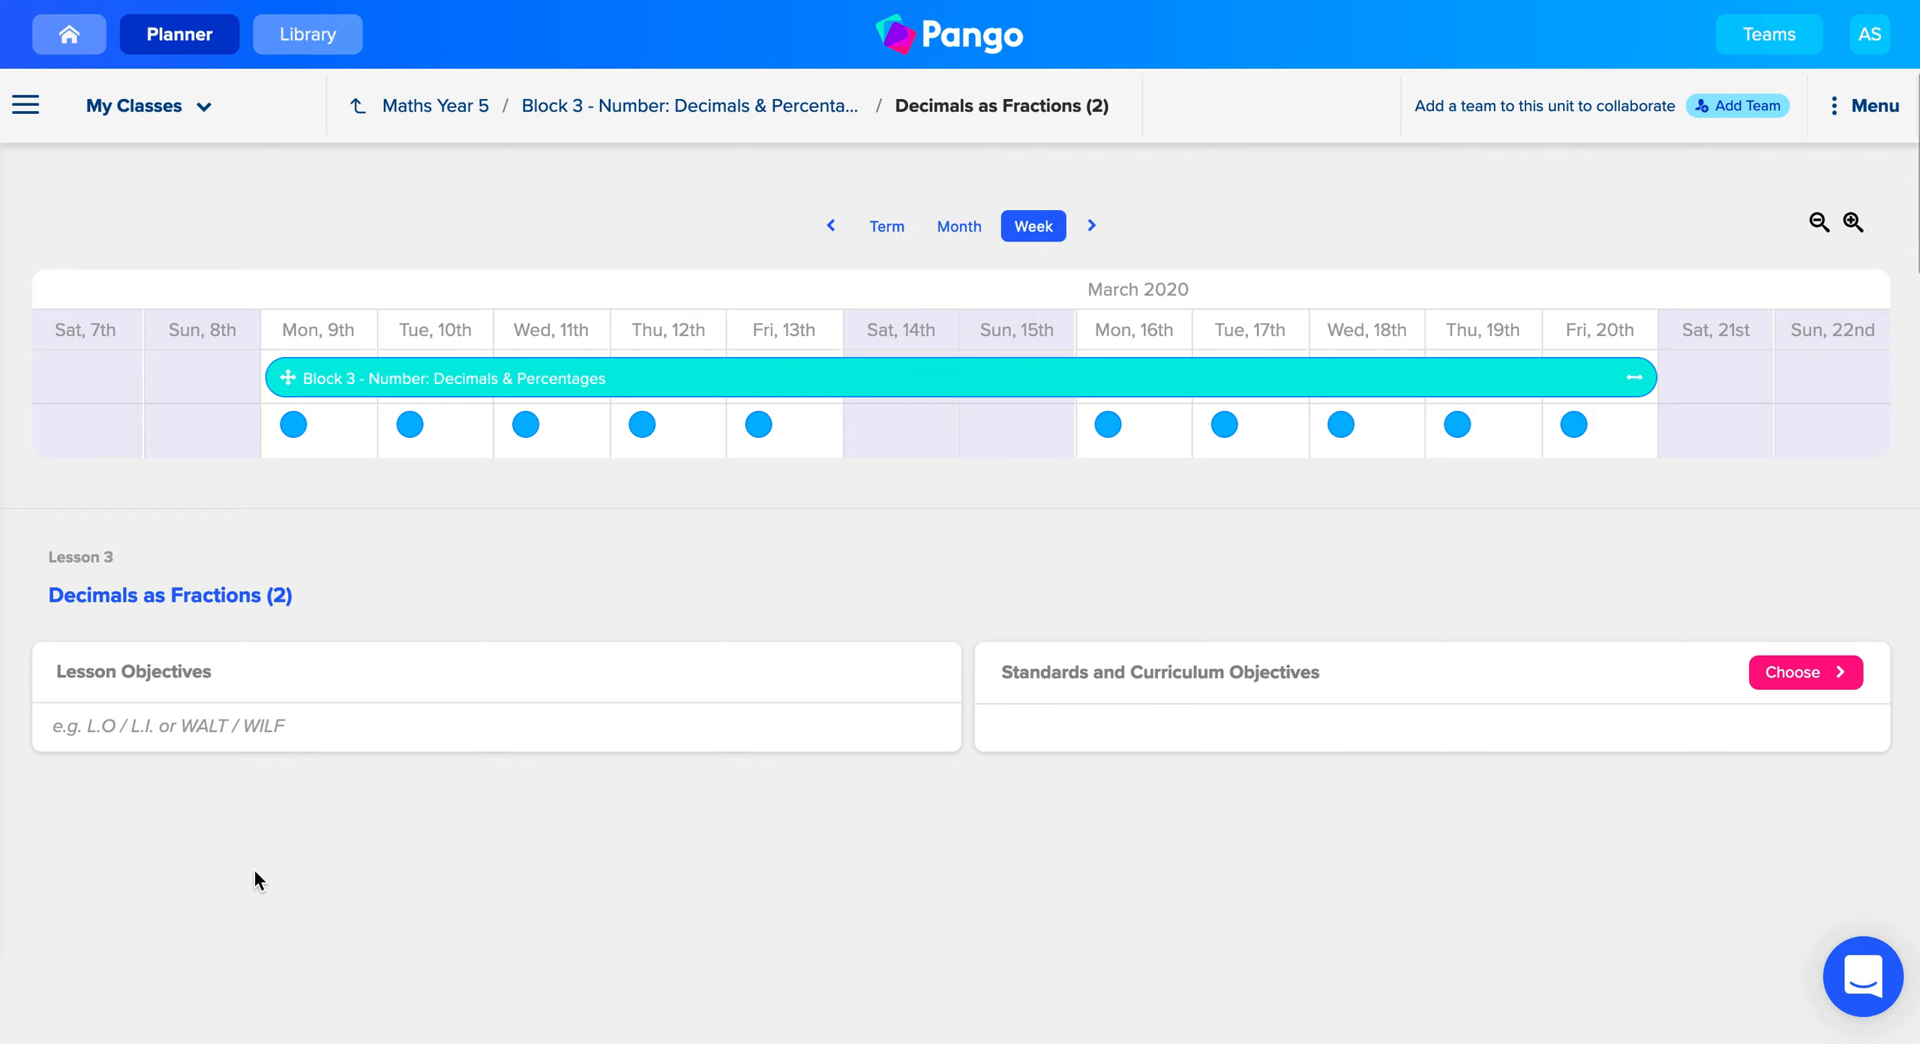
scroll(705, 584, down, 9)
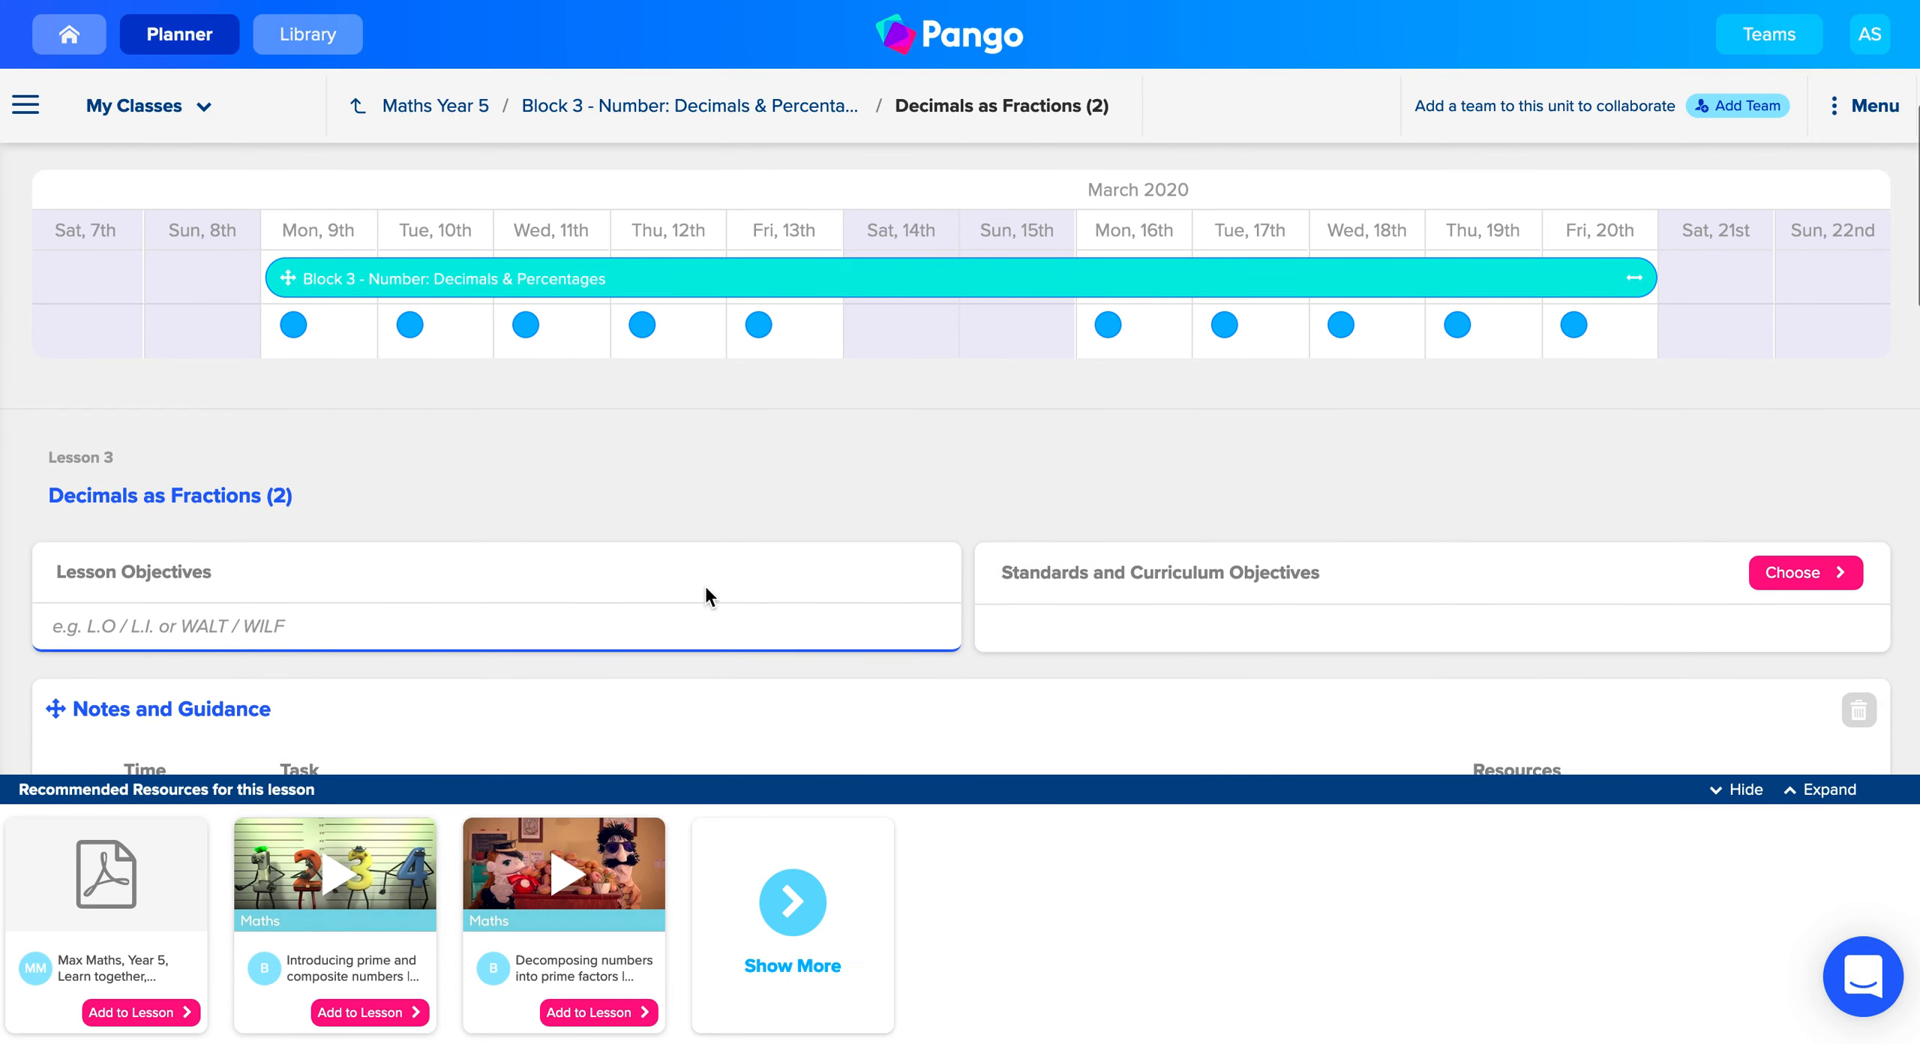
scroll(705, 585, down, 3)
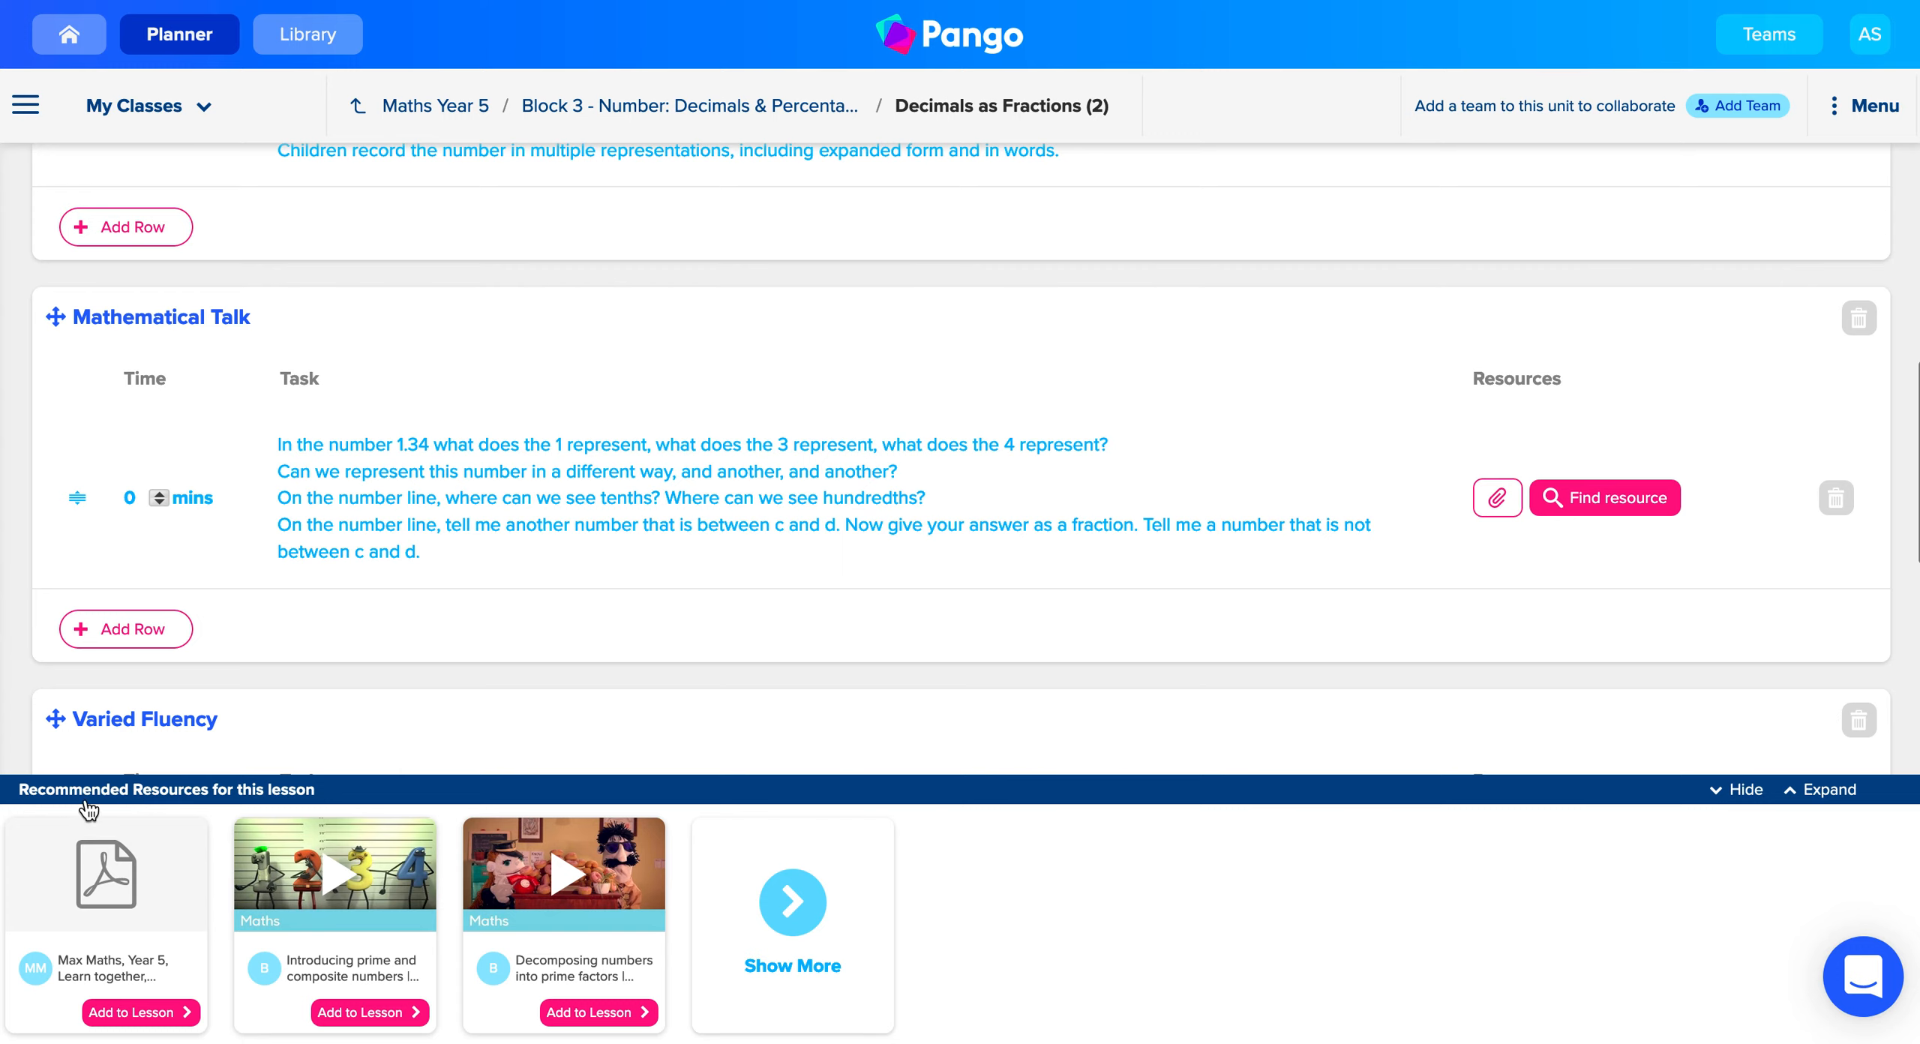
click(1746, 787)
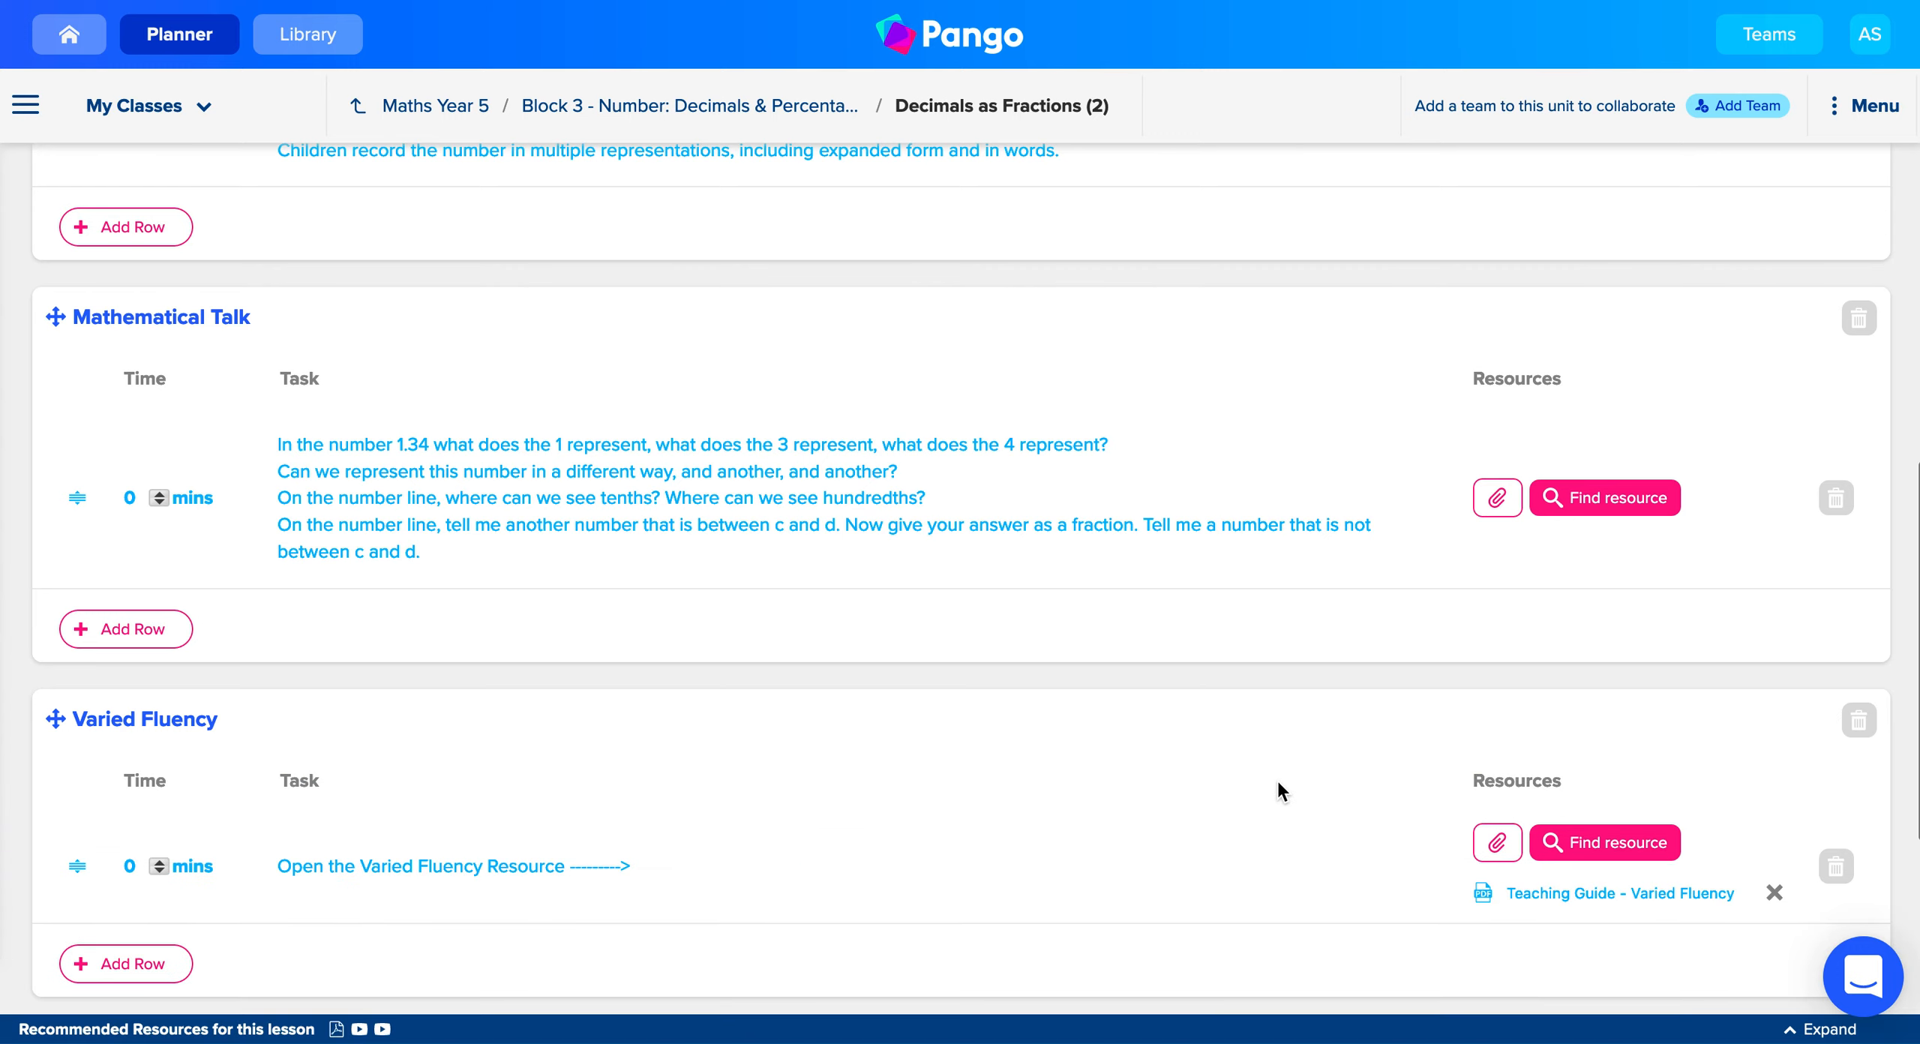
scroll(1276, 778, down, 5)
scroll(1278, 784, up, 15)
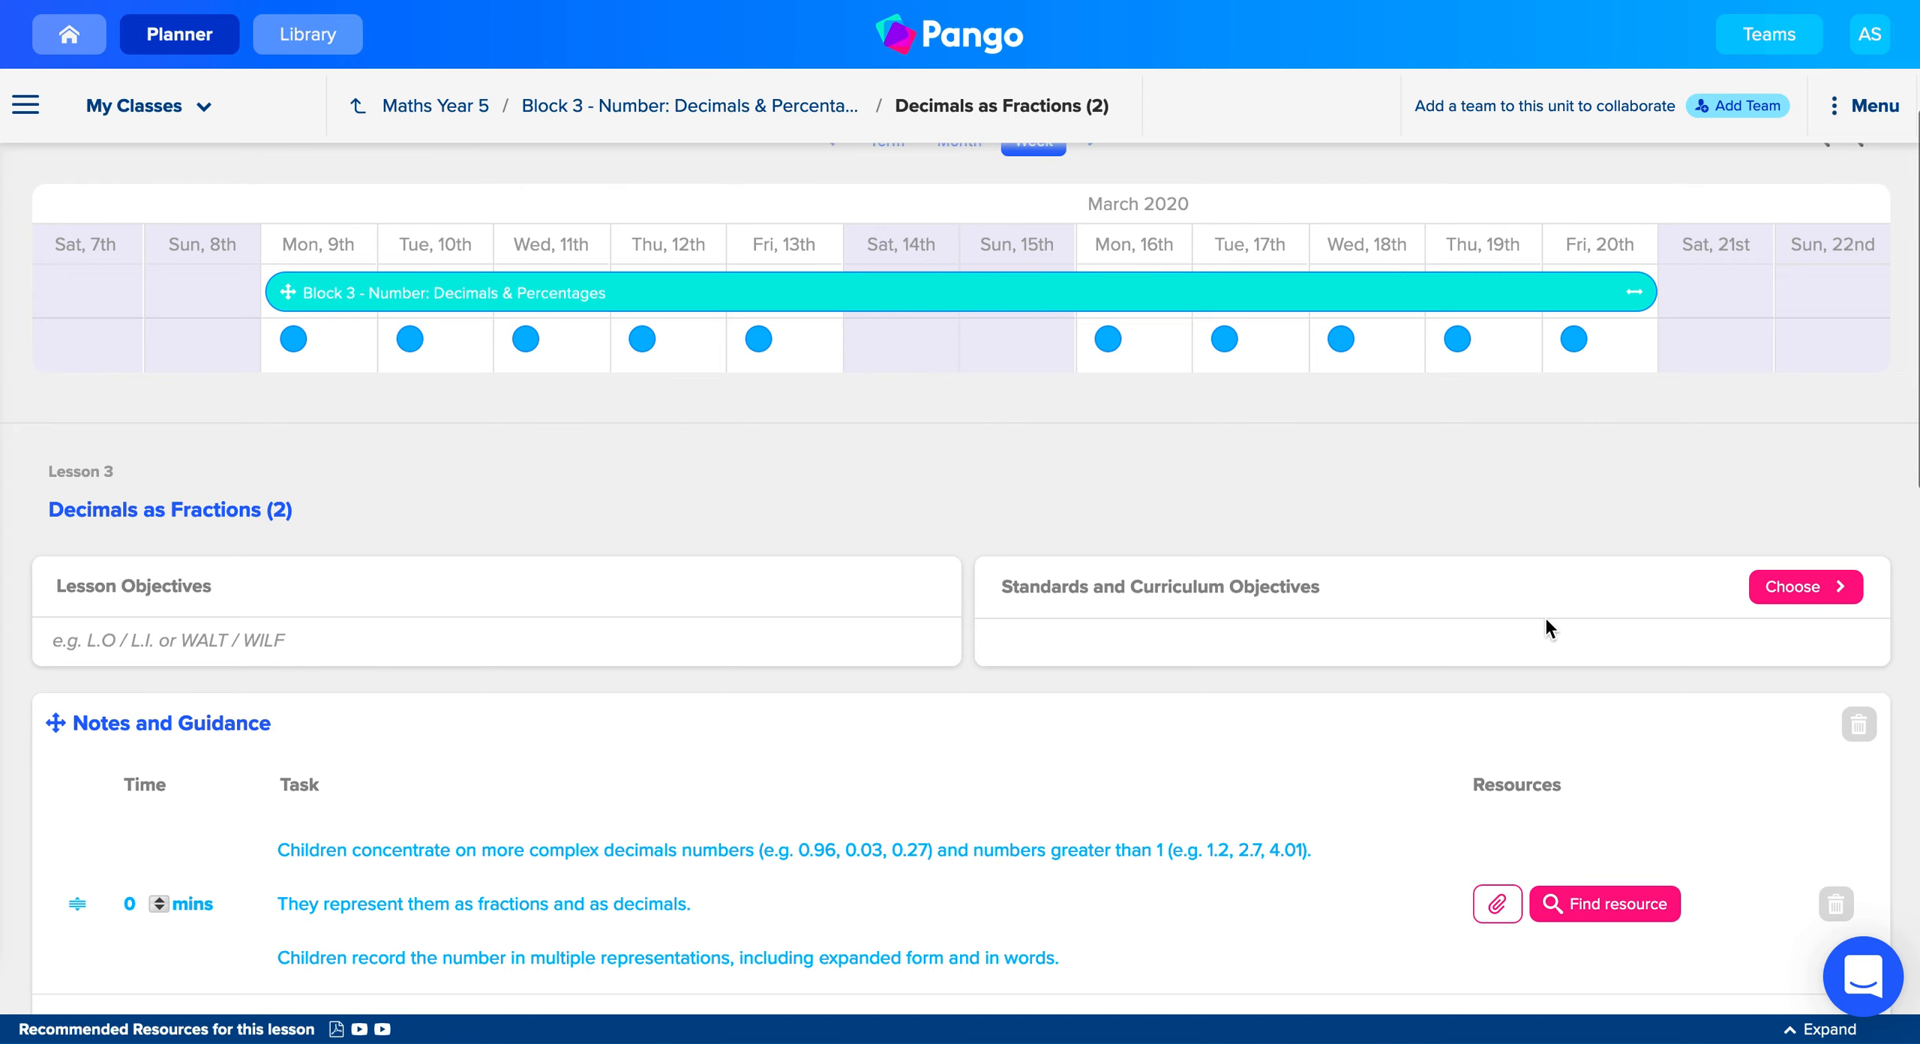
Add the Maths Year 5 curriculum objective "Read and write decimal numbers as fractions" to the Decimals as Fractions (2) lesson.
click(1803, 600)
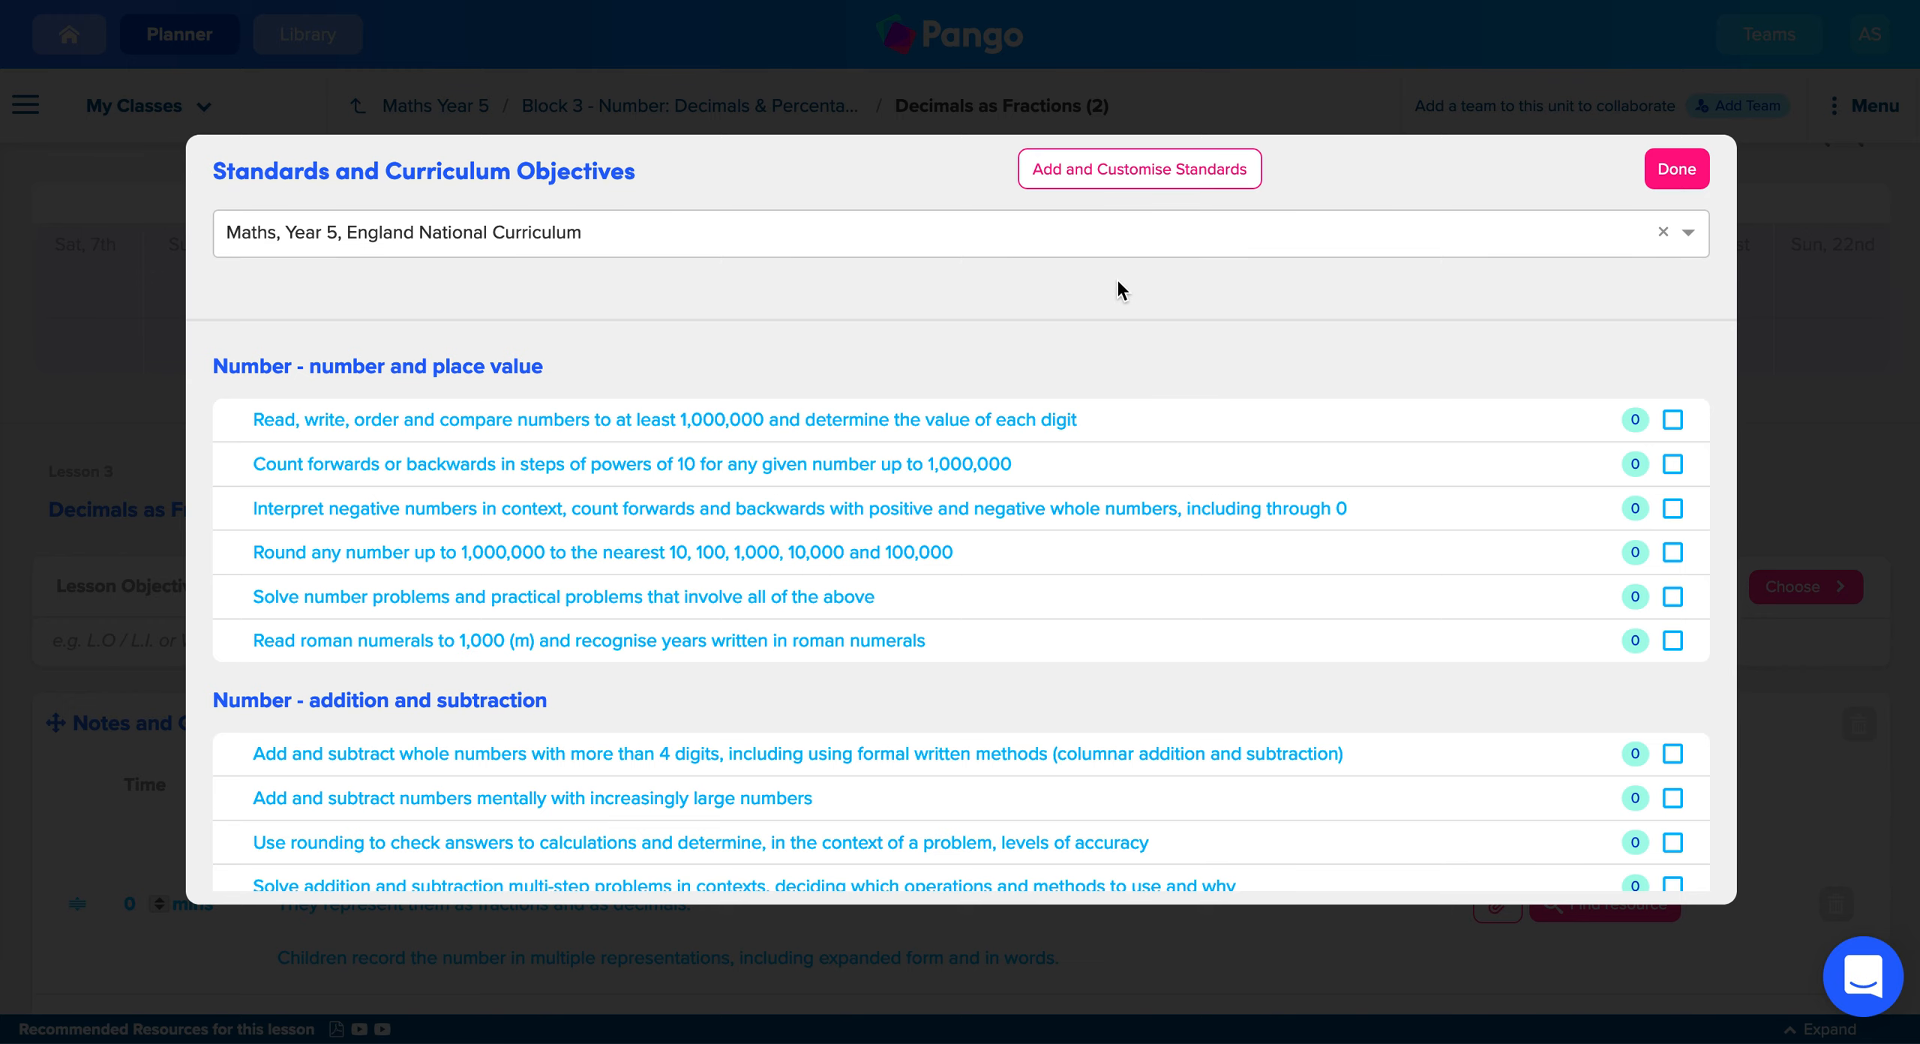
scroll(1479, 581, down, 10)
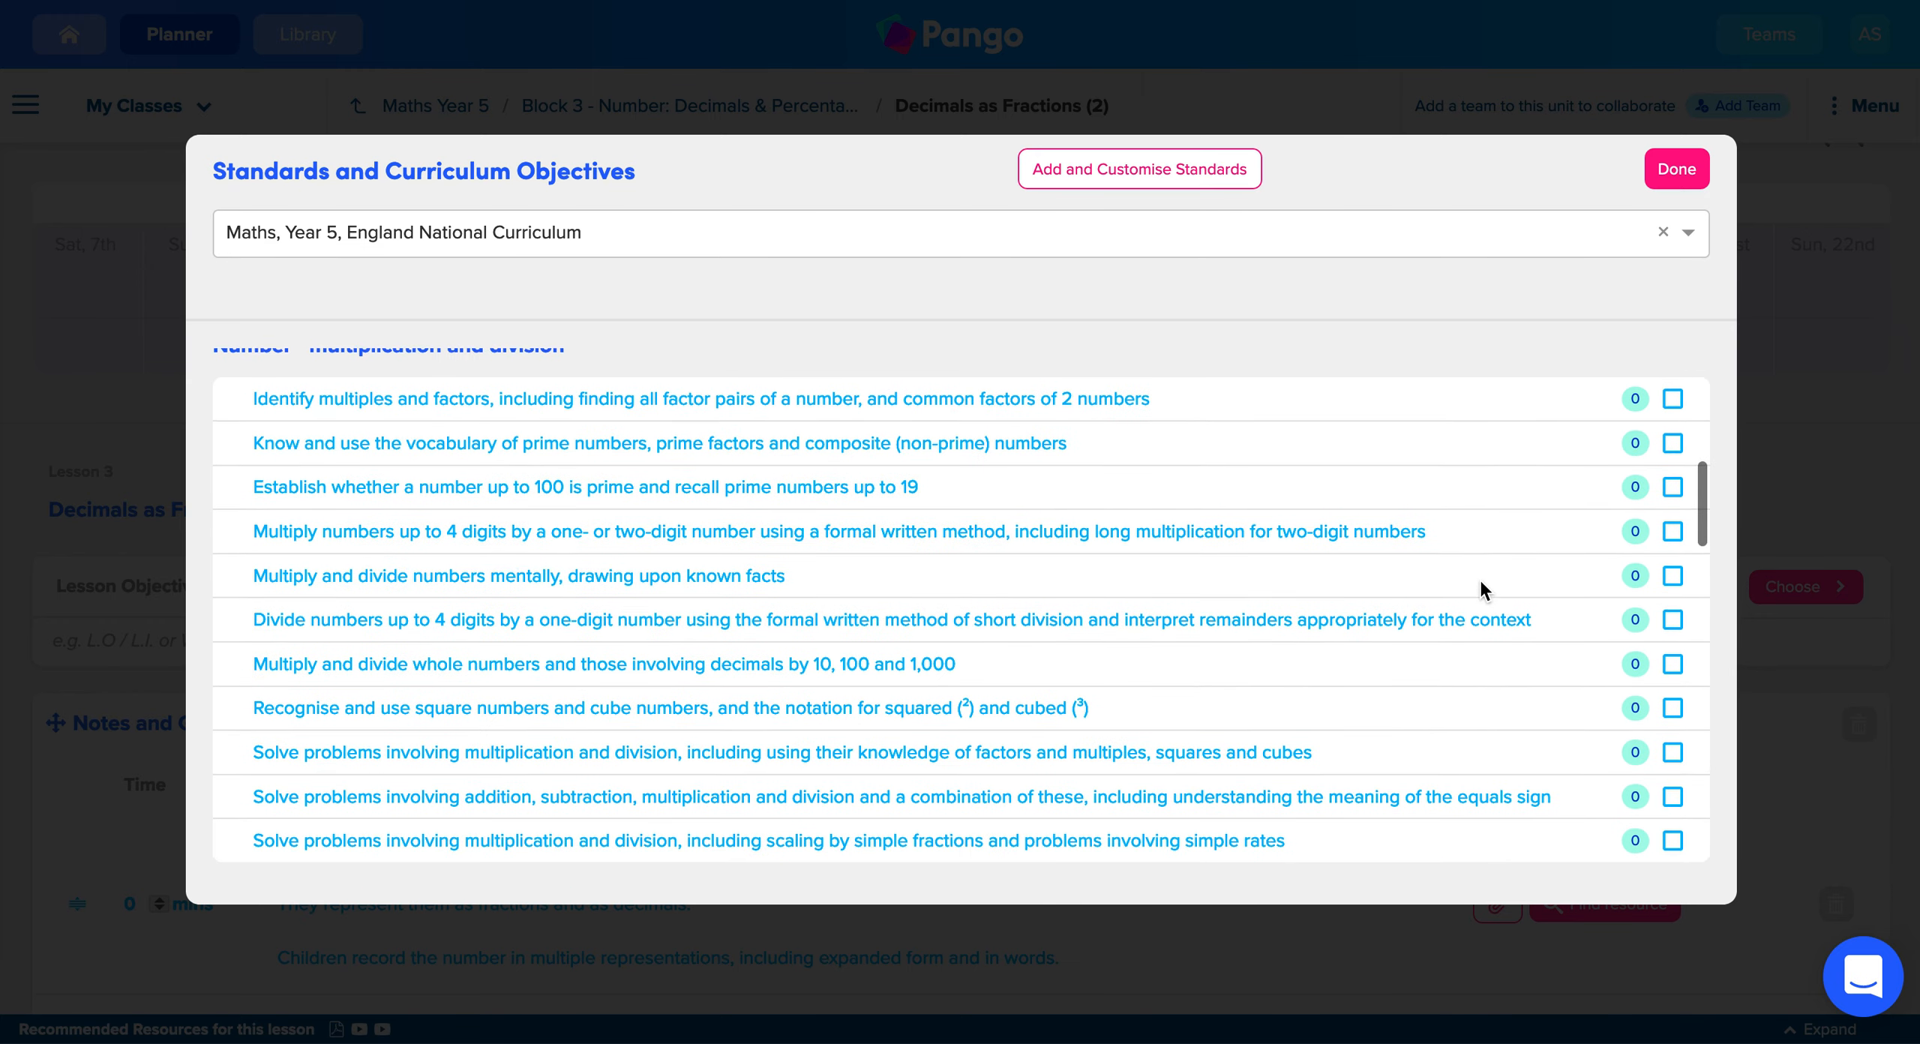
scroll(1481, 583, down, 6)
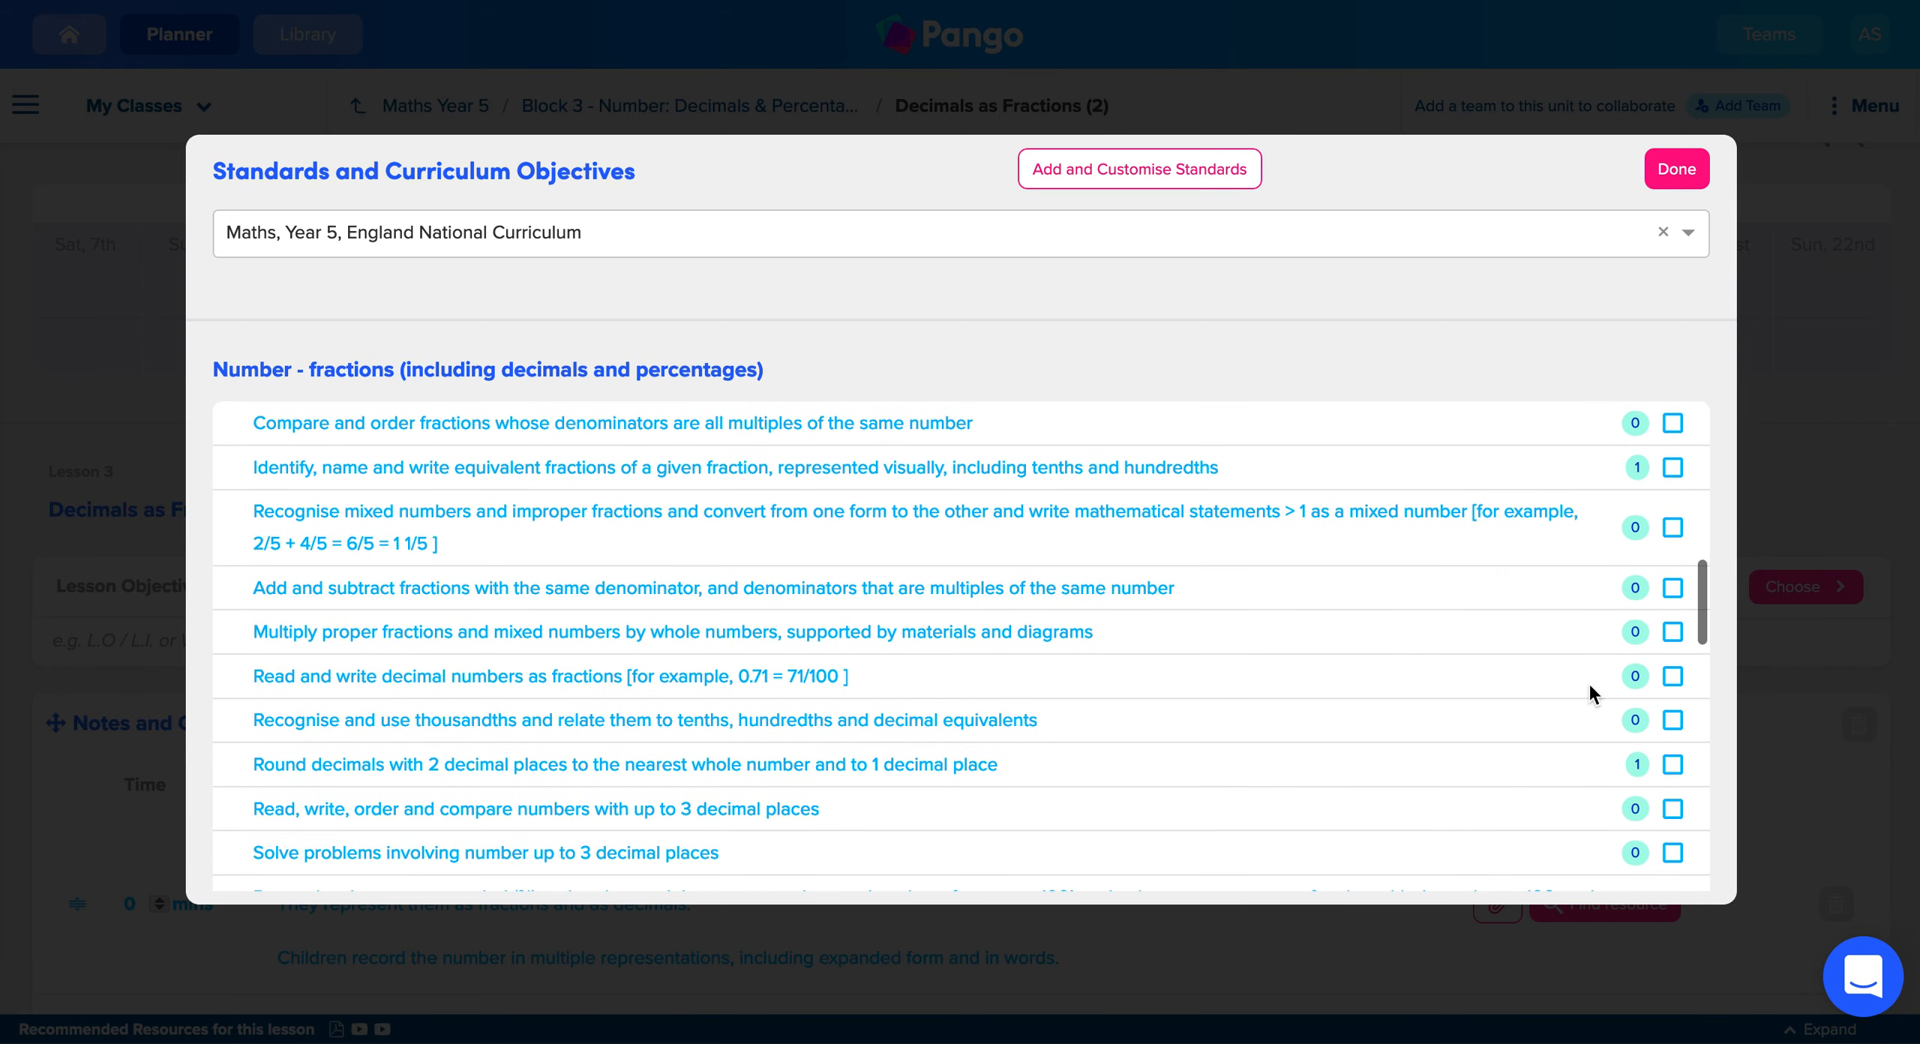
click(1669, 676)
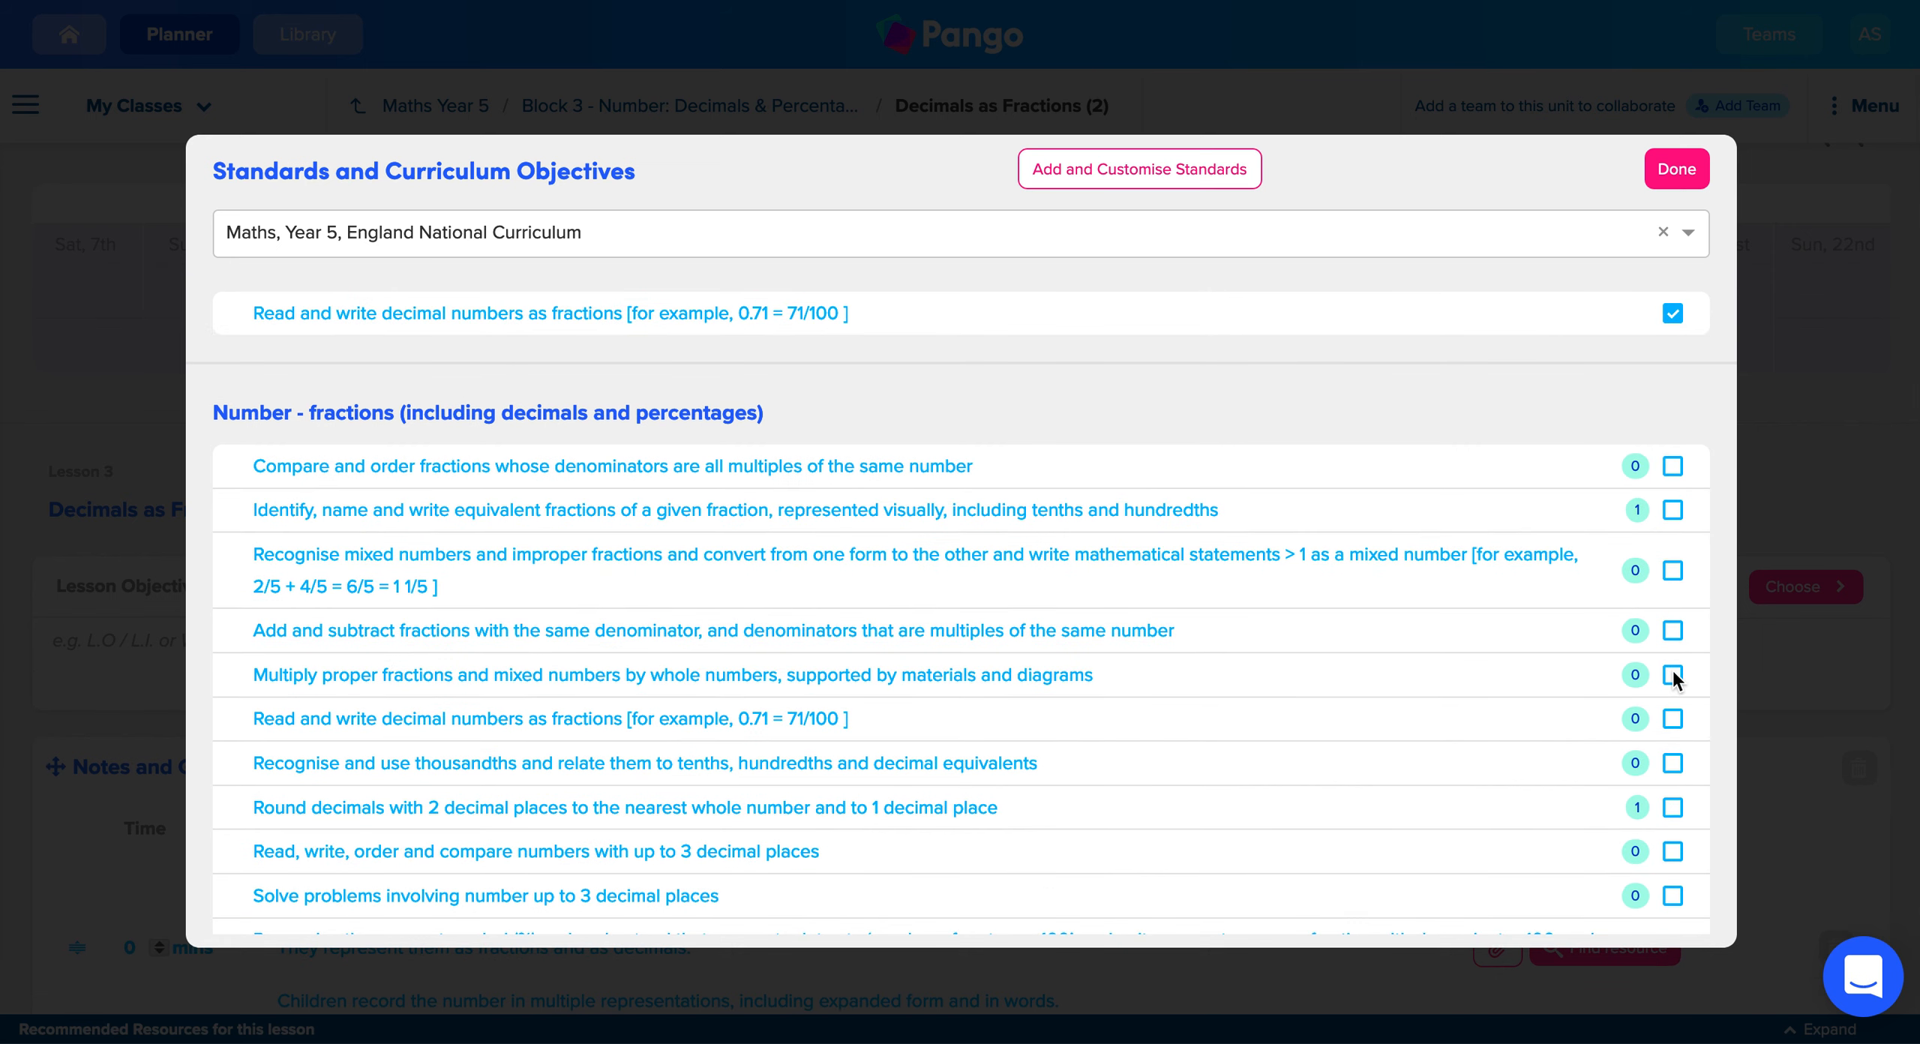
mouse_move(1639, 721)
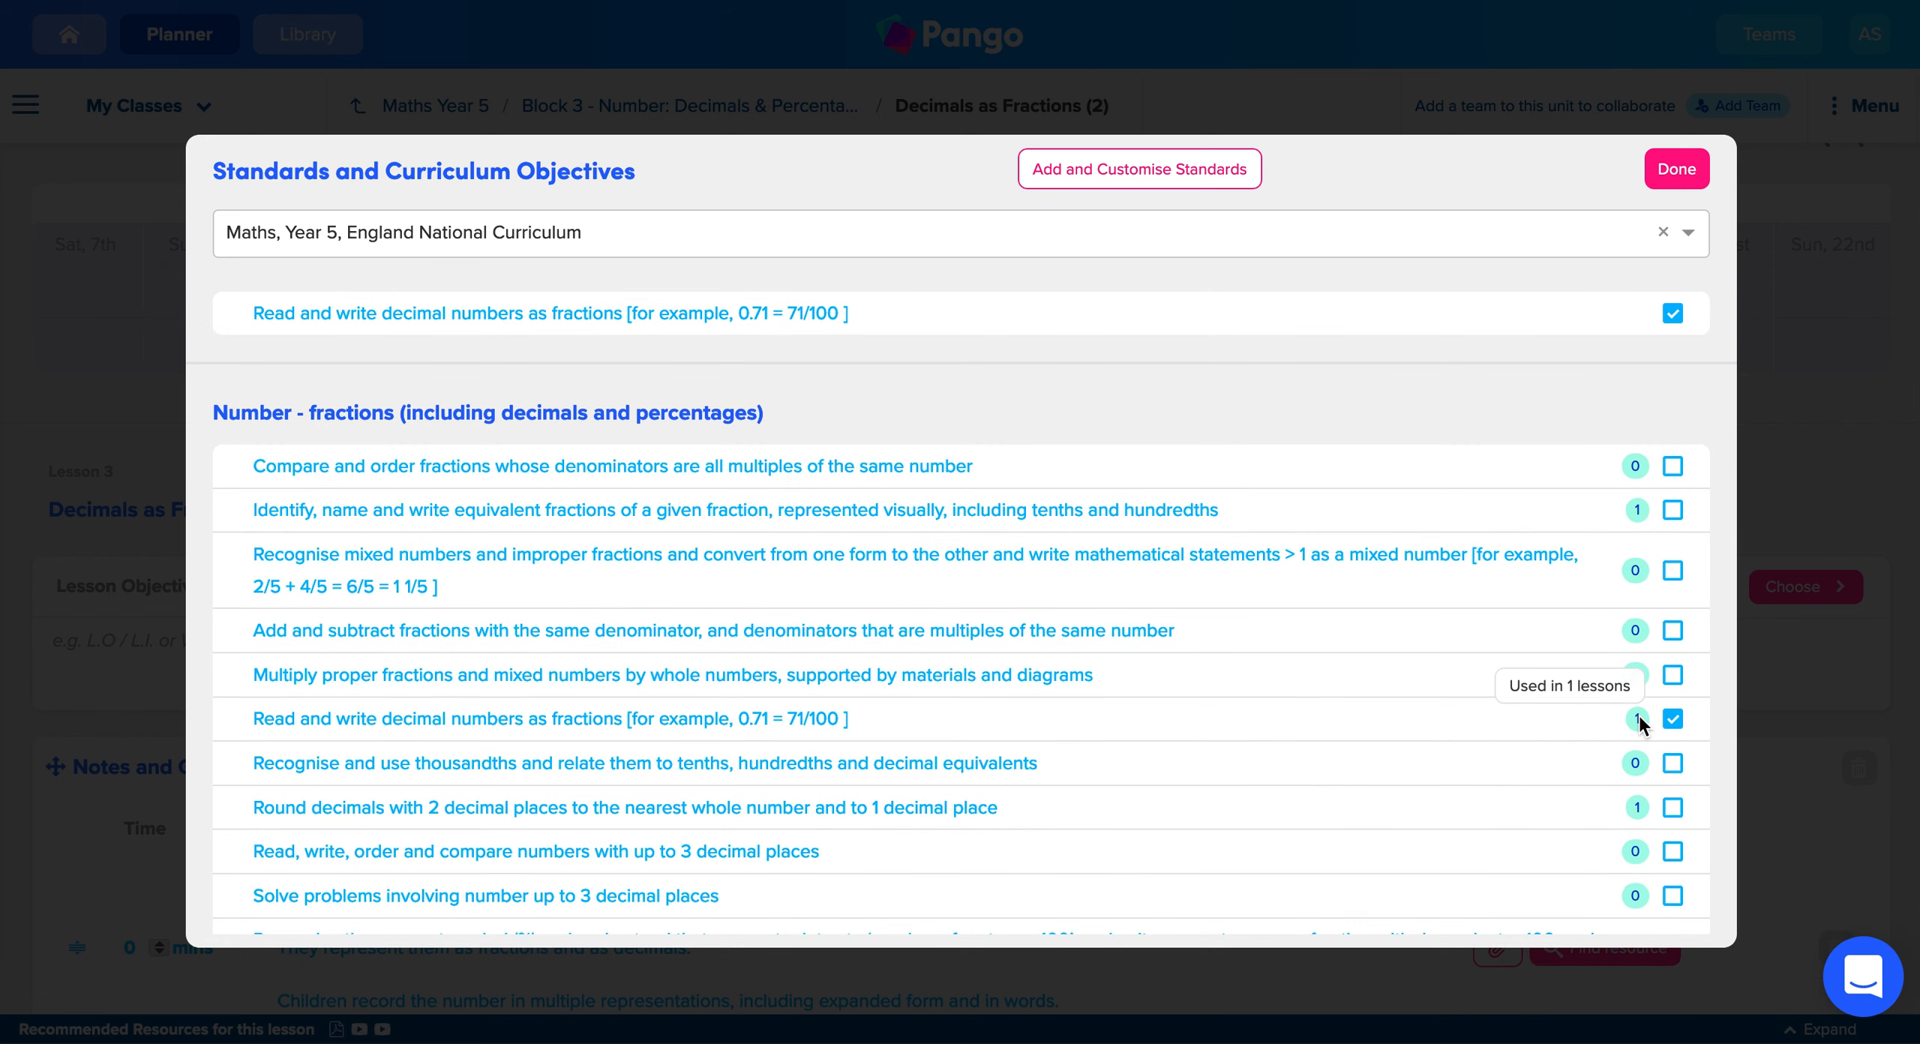
mouse_move(1631, 814)
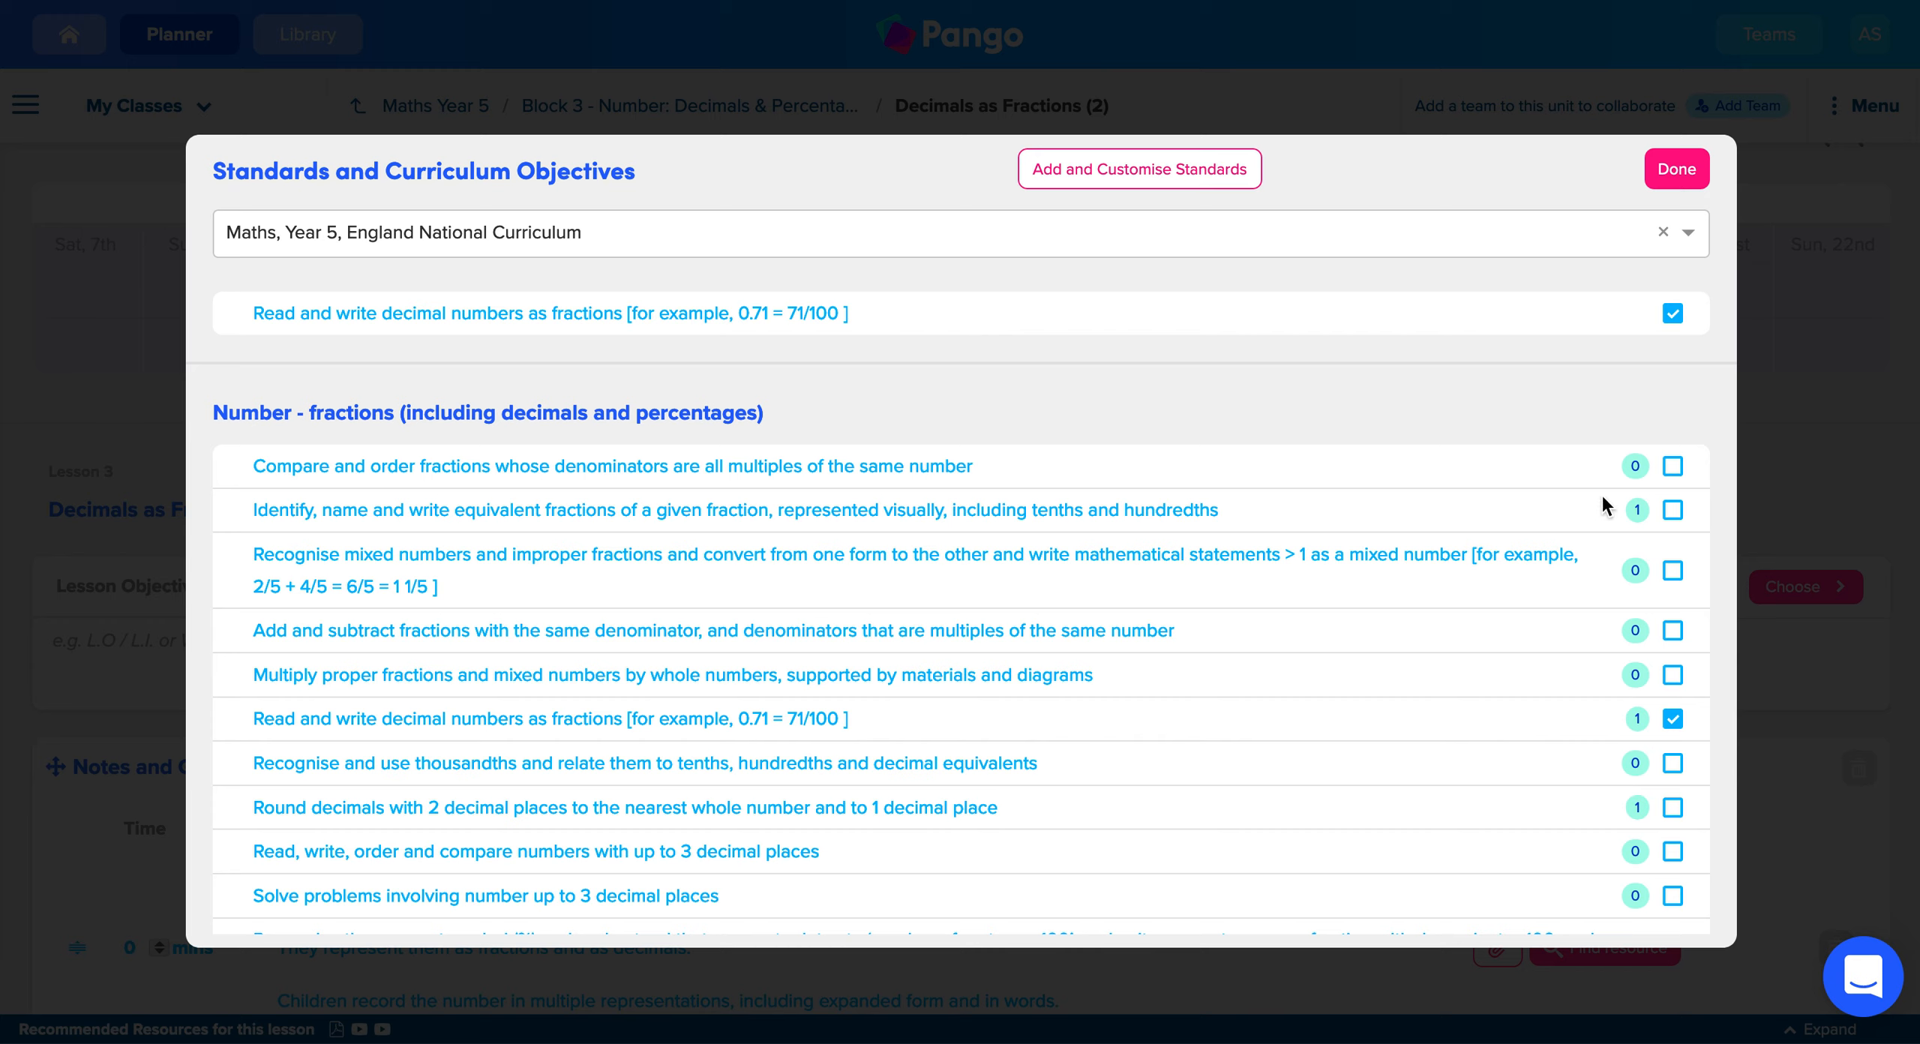
click(1659, 177)
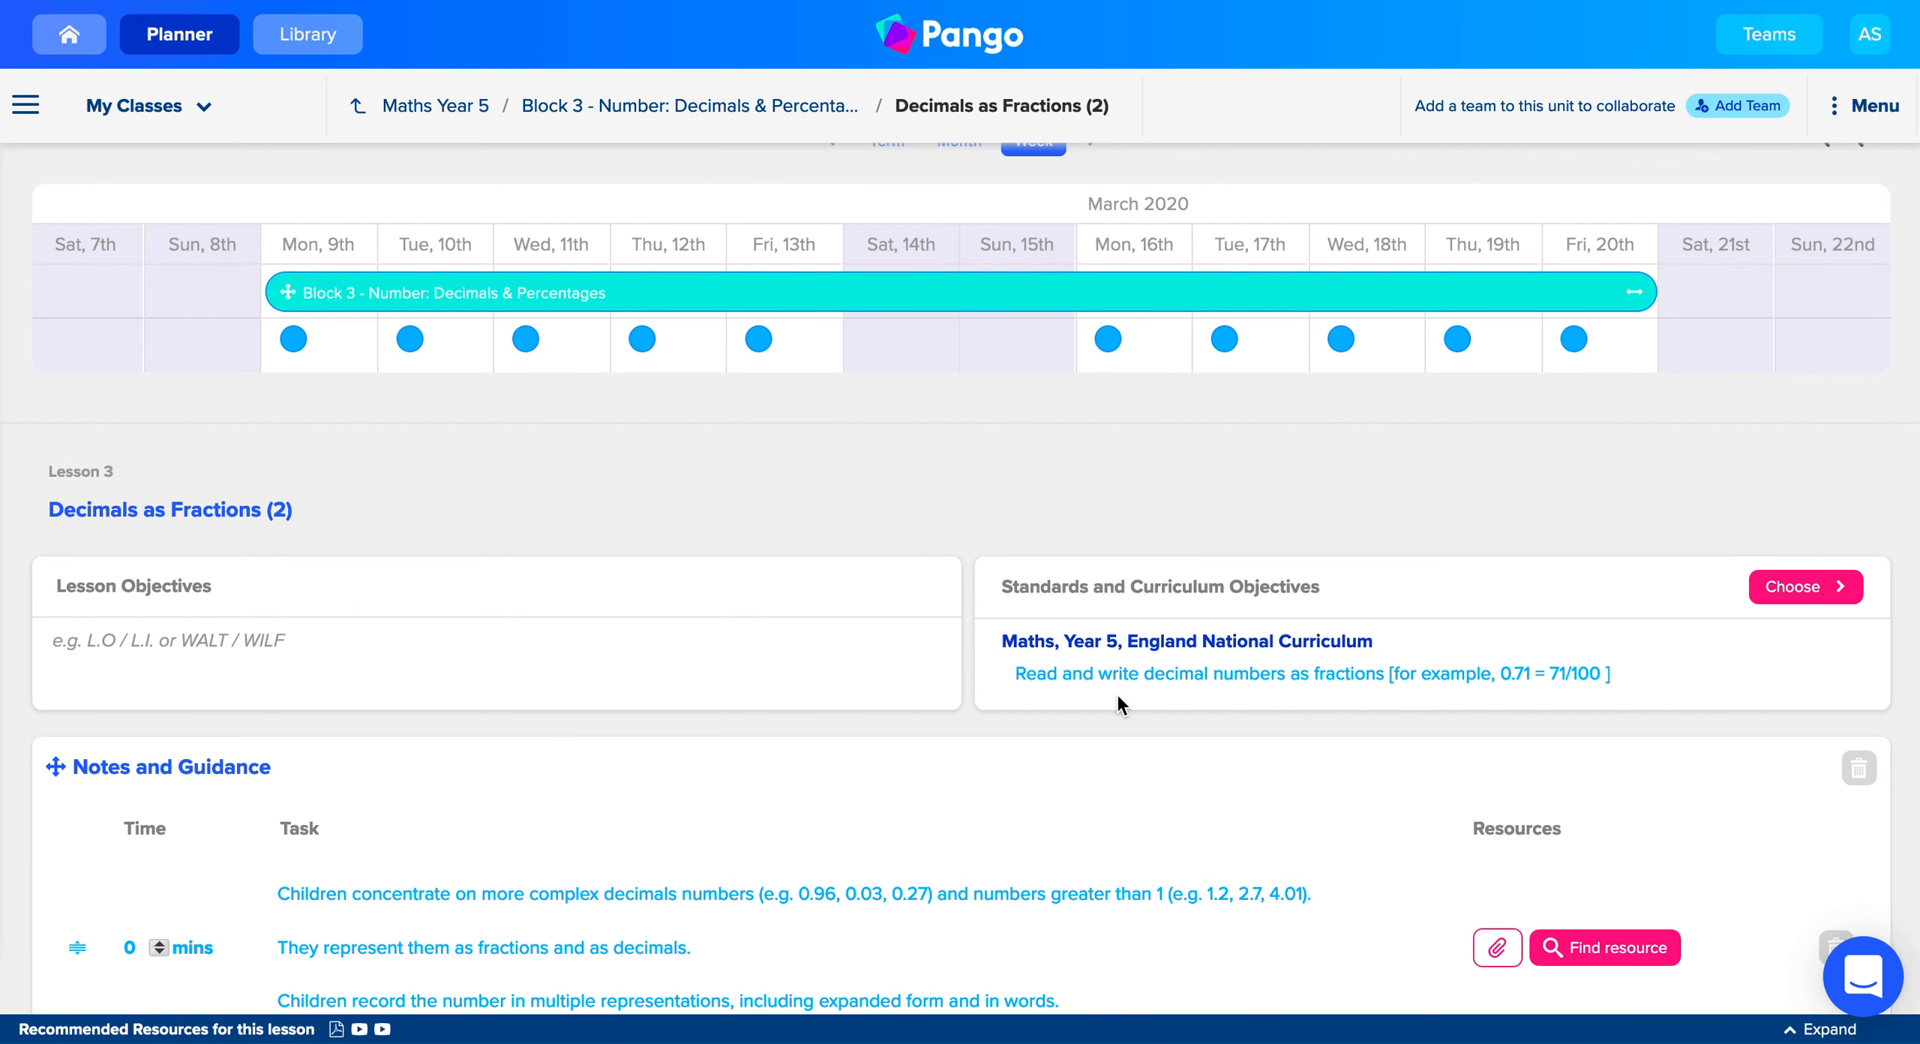
drag(1035, 676, 1318, 678)
Show all standards in the library and search them for "aqa".
click(320, 44)
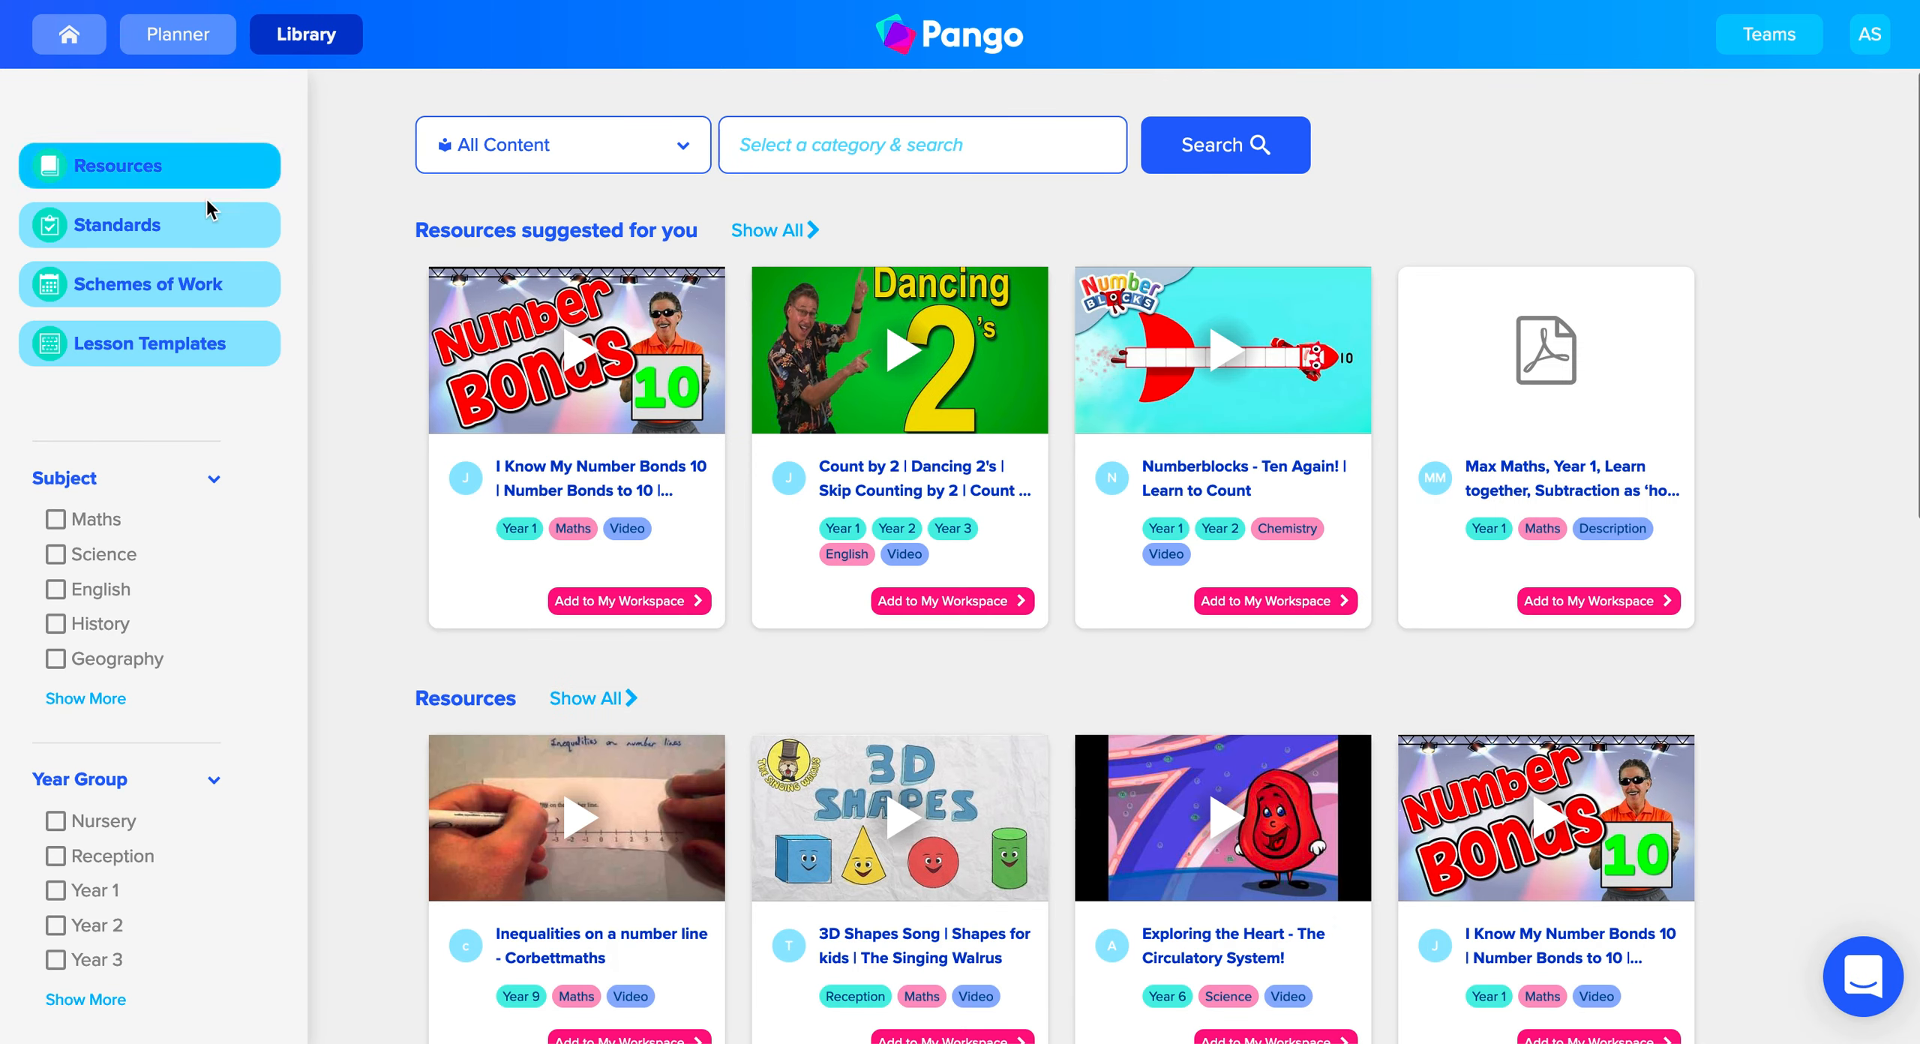
click(150, 225)
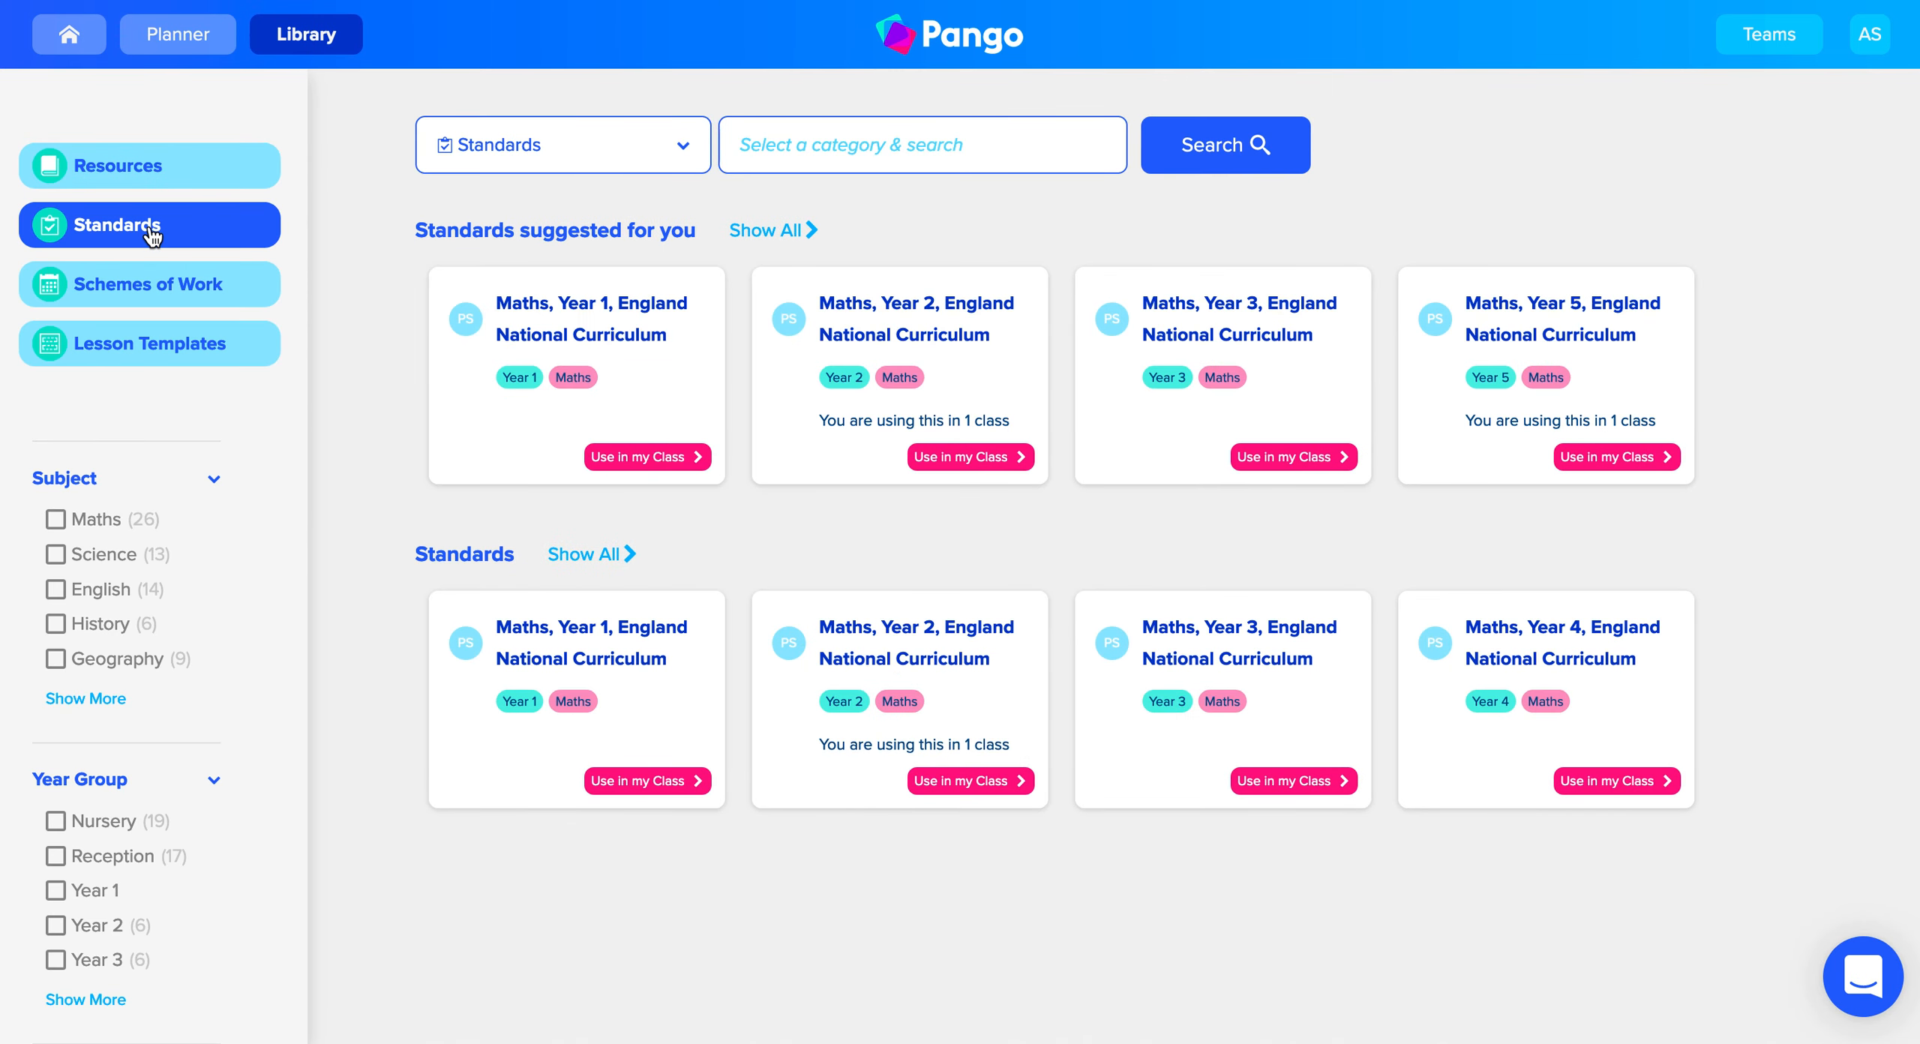
click(596, 554)
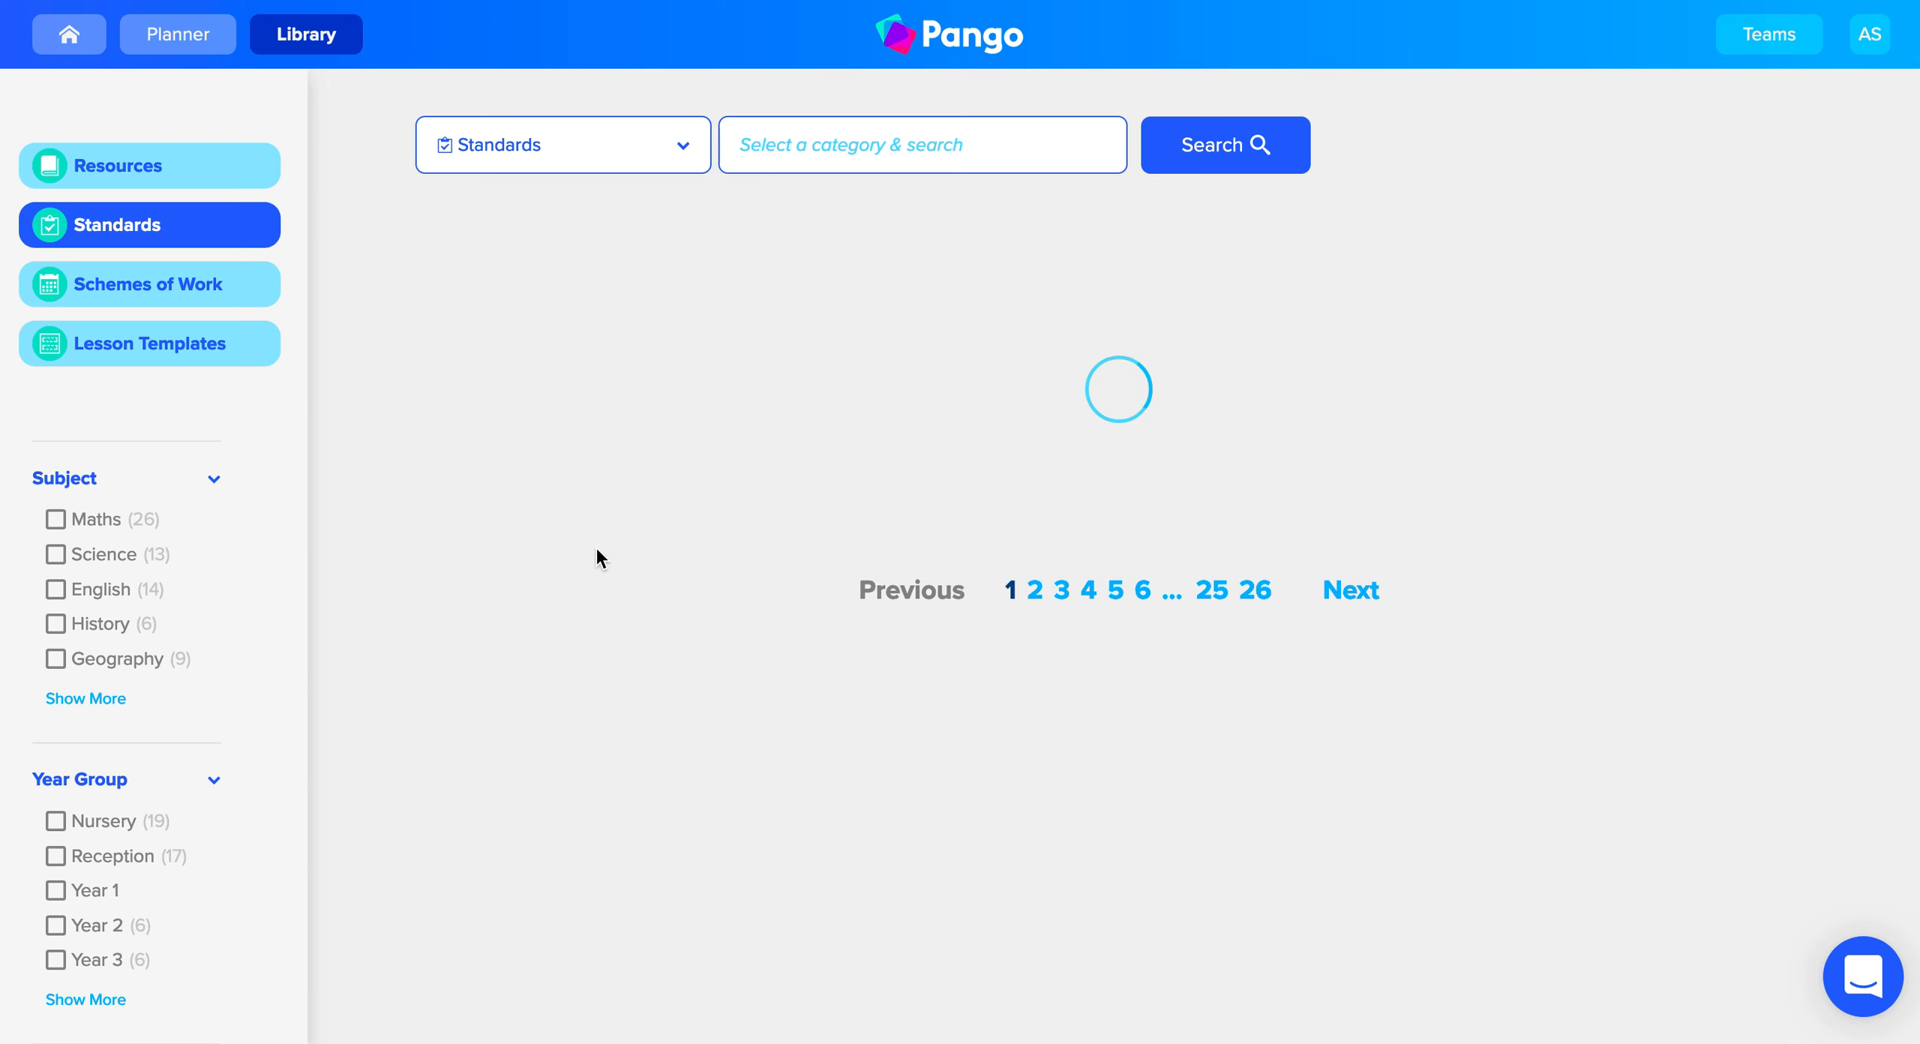
click(841, 151)
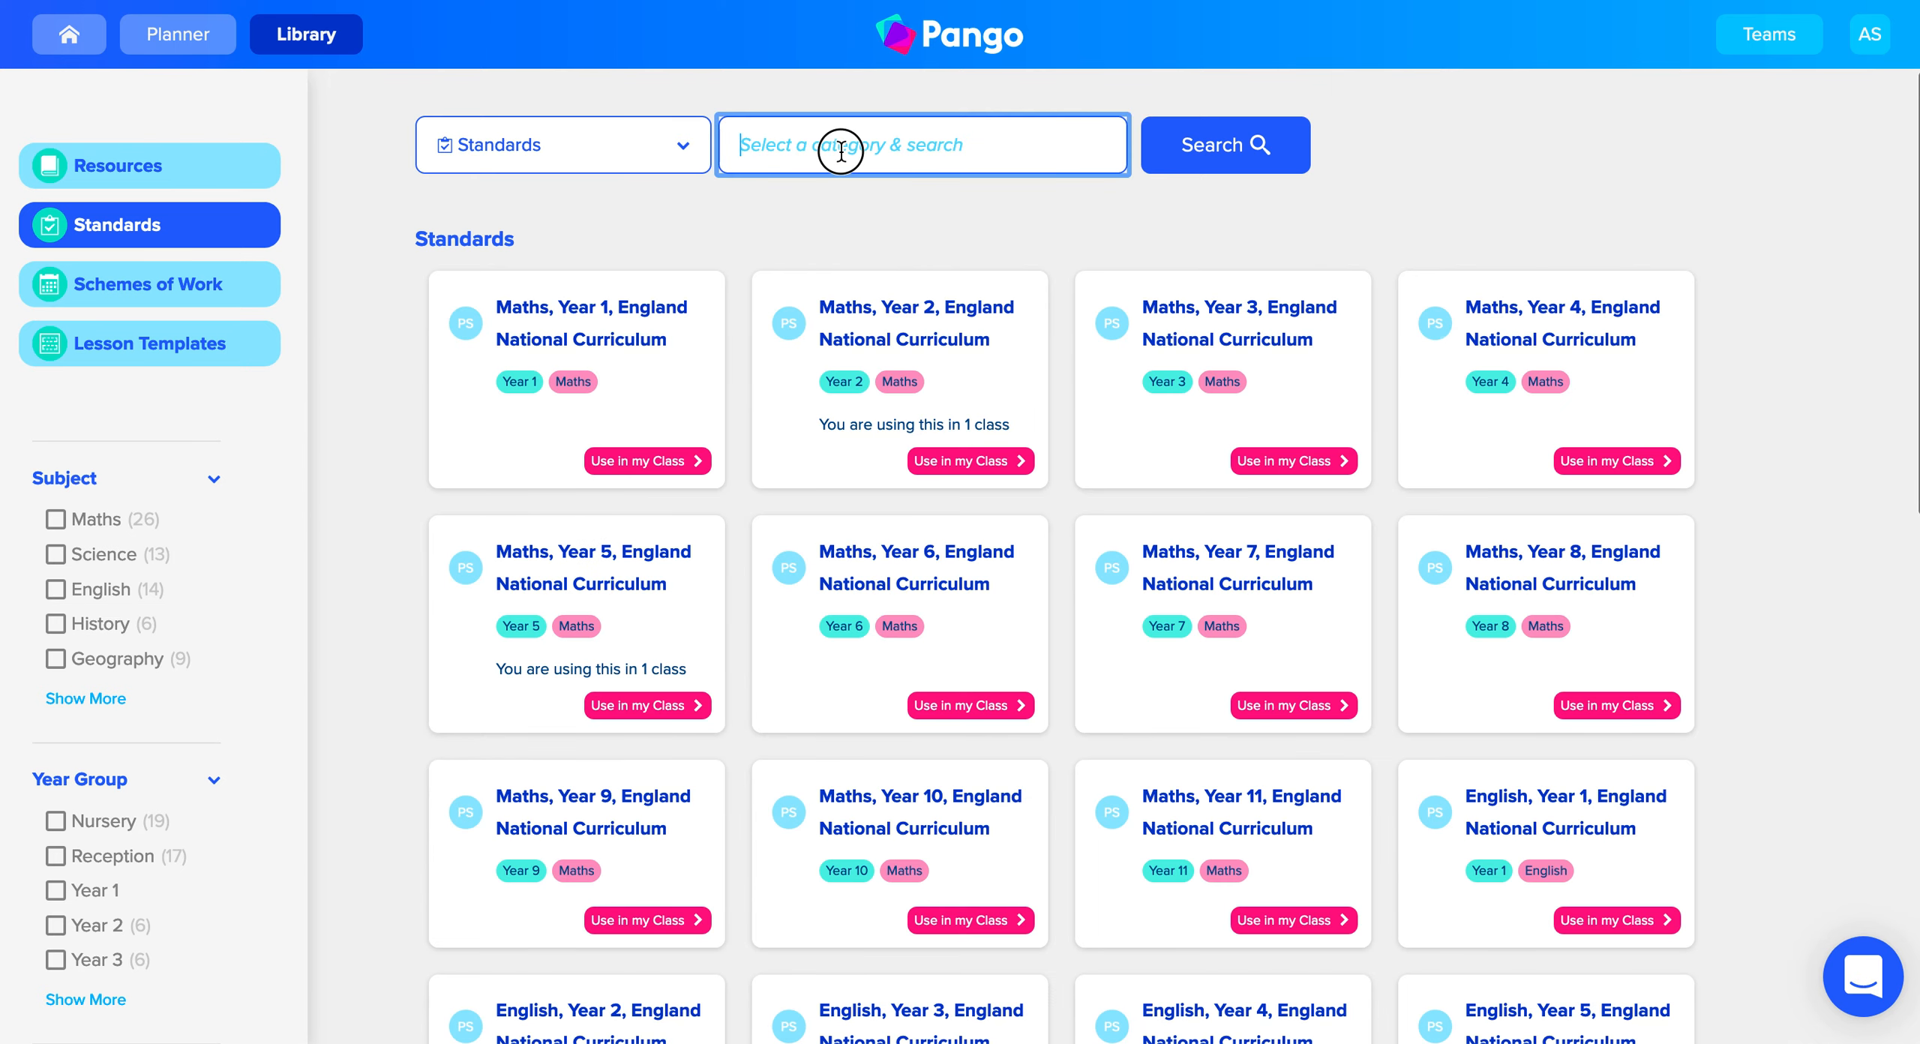
text(aqa)
key(Return)
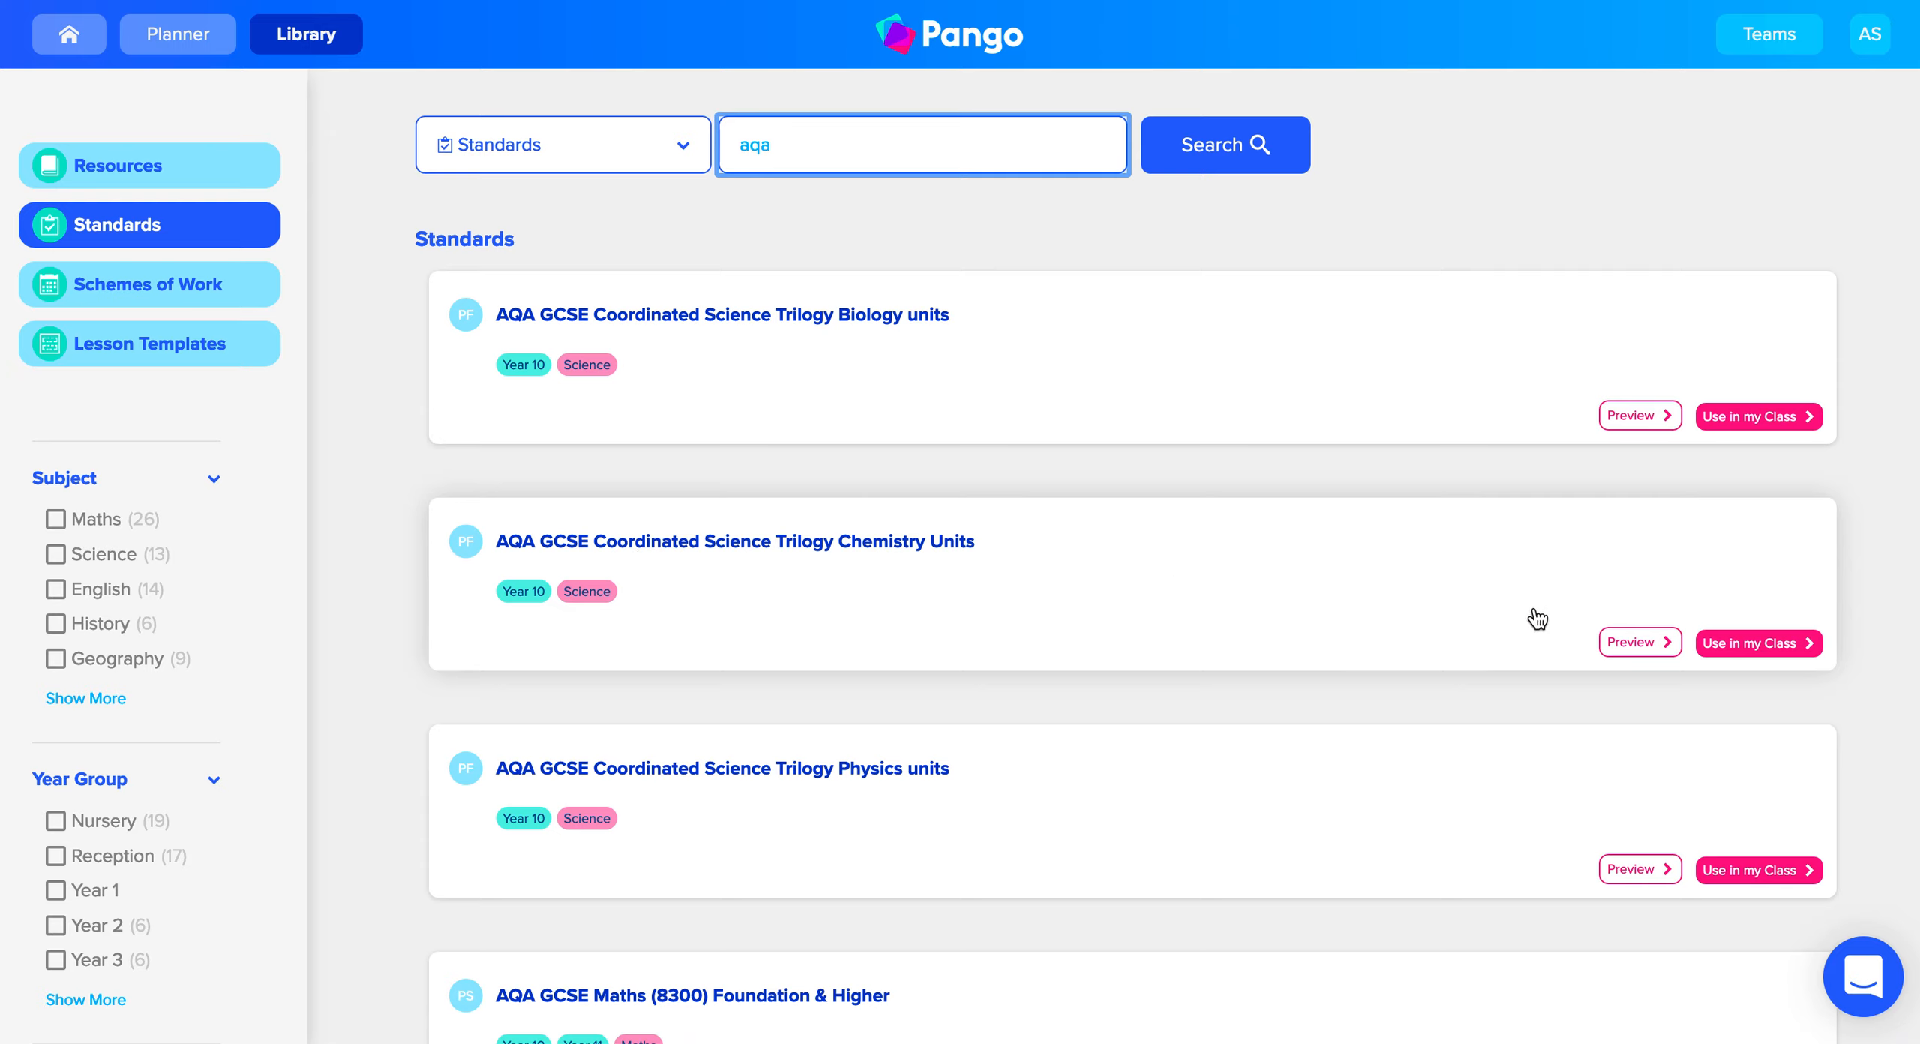
Preview the contents of the AQA GCSE Coordinated Science Trilogy Chemistry Units standards and close the preview.
click(1642, 643)
scroll(1362, 625, down, 15)
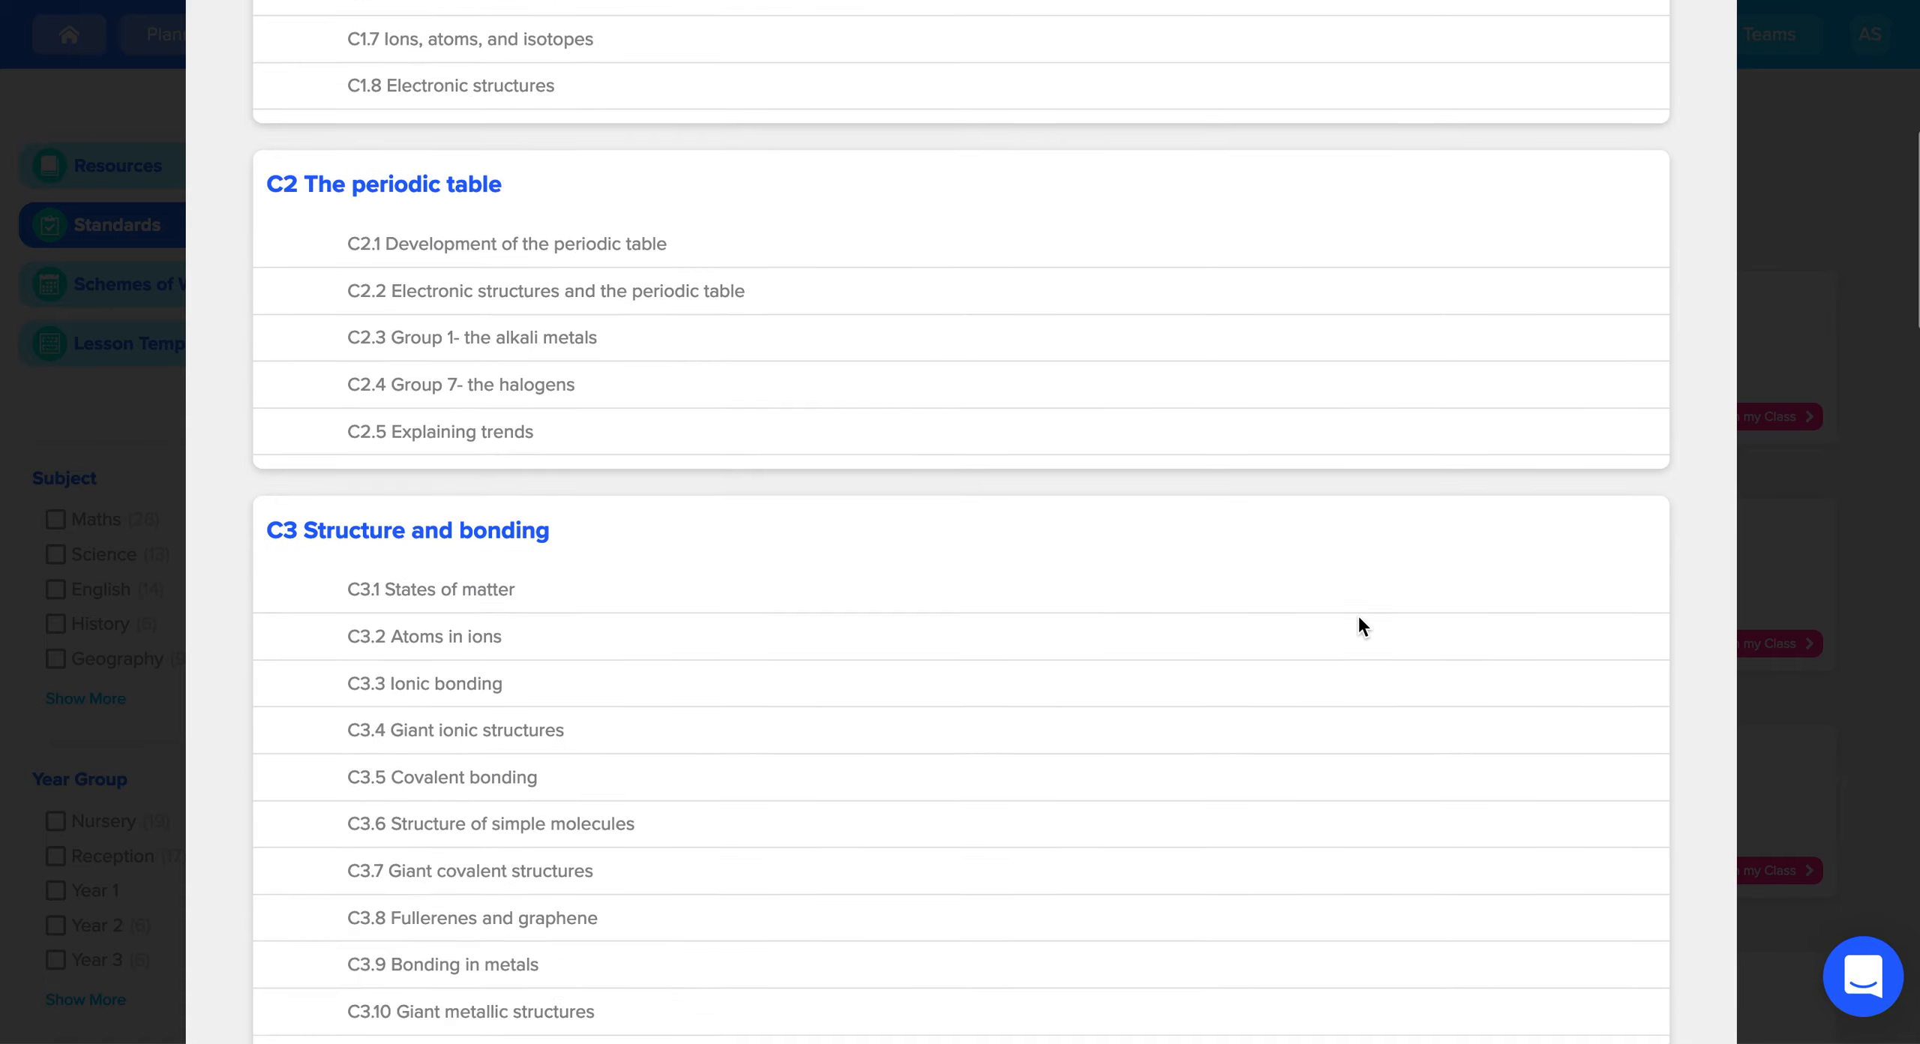
scroll(1425, 525, up, 15)
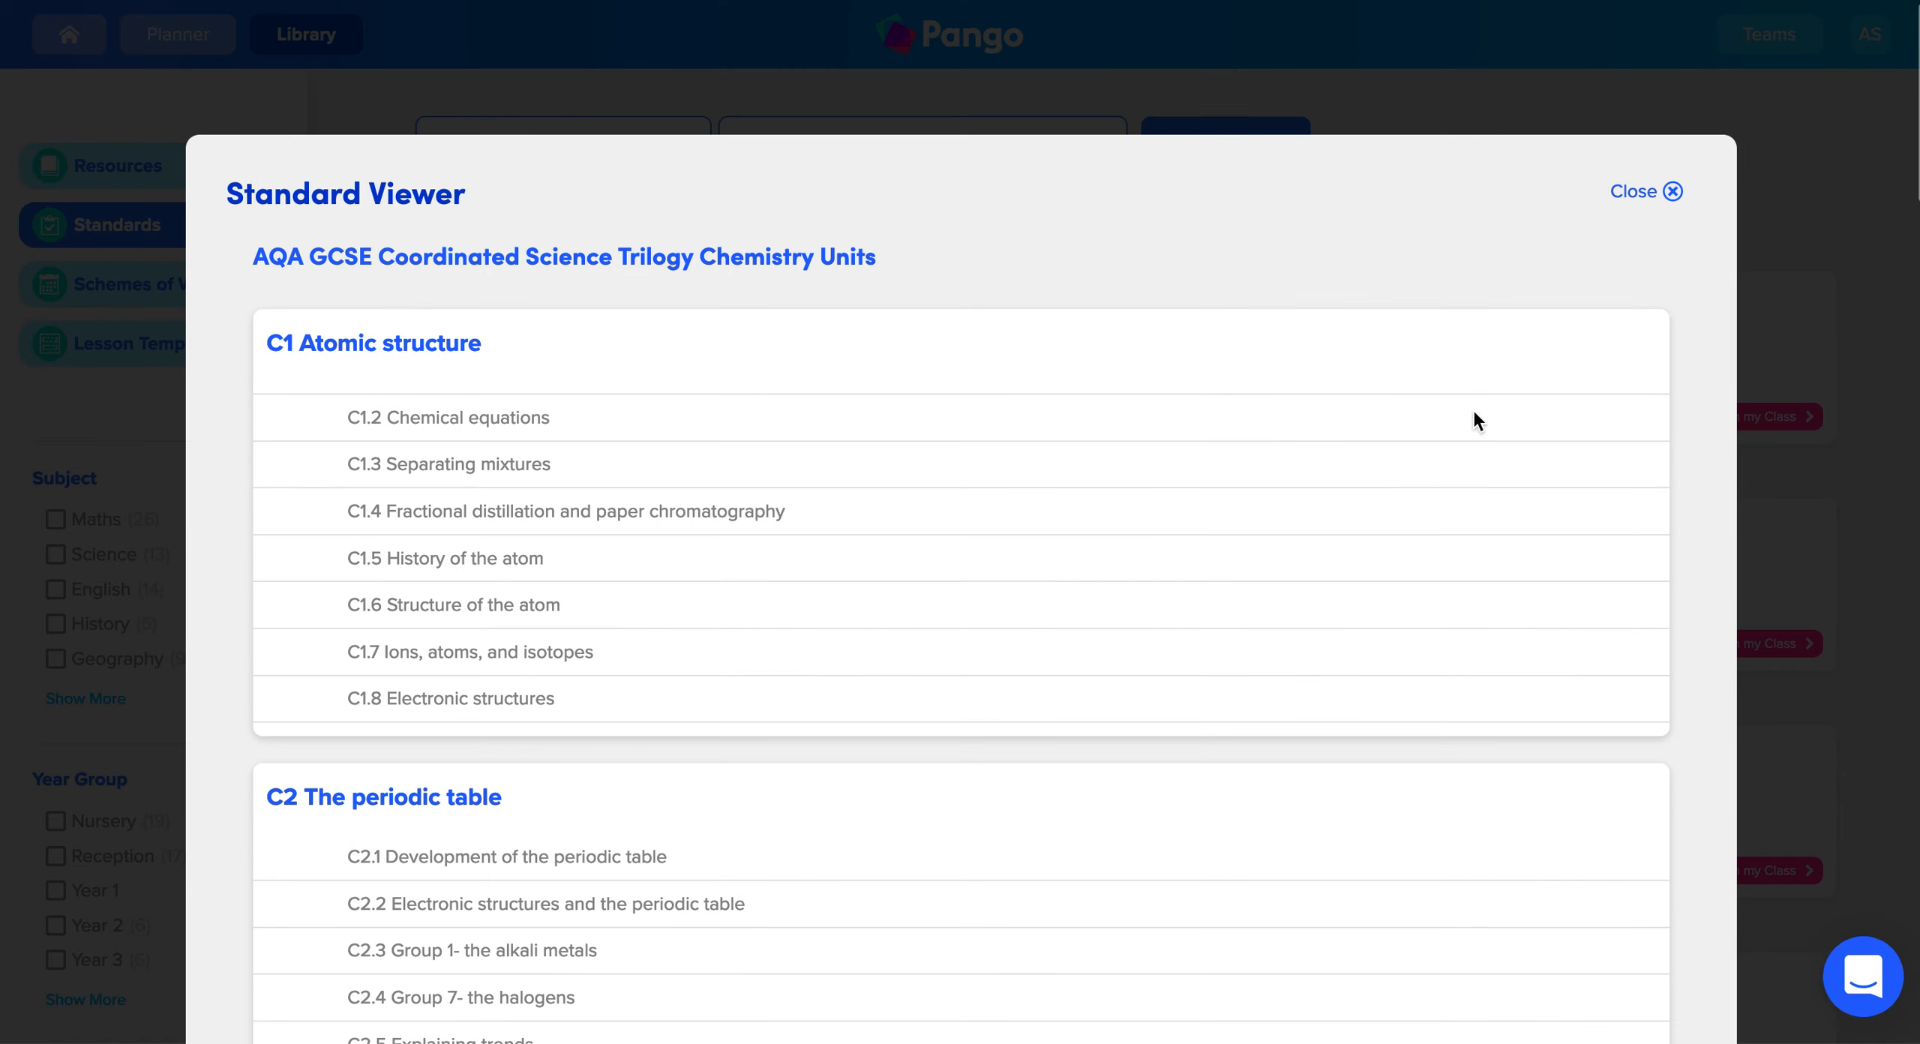
click(1652, 171)
Assign the AQA GCSE Coordinated Science Trilogy Chemistry Units standards to the Chemistry Year 11 class.
click(1728, 644)
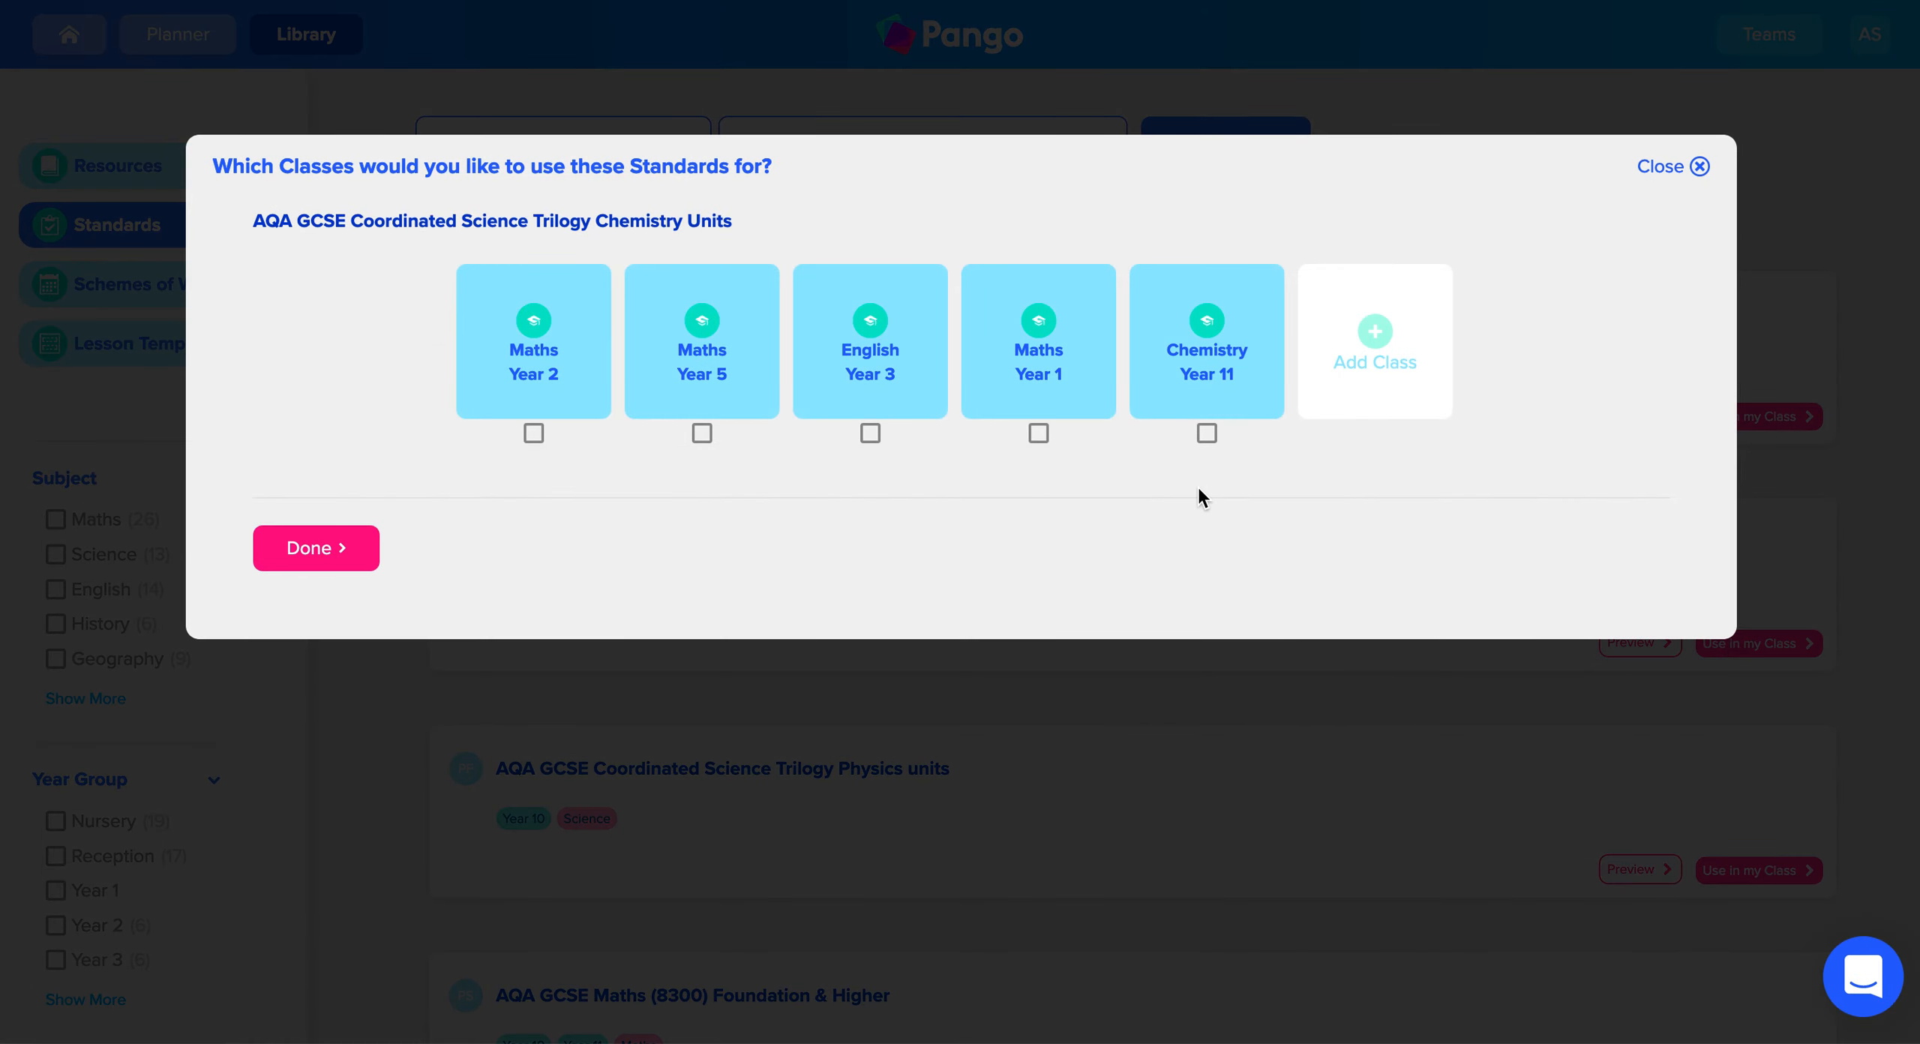
click(1217, 378)
click(321, 548)
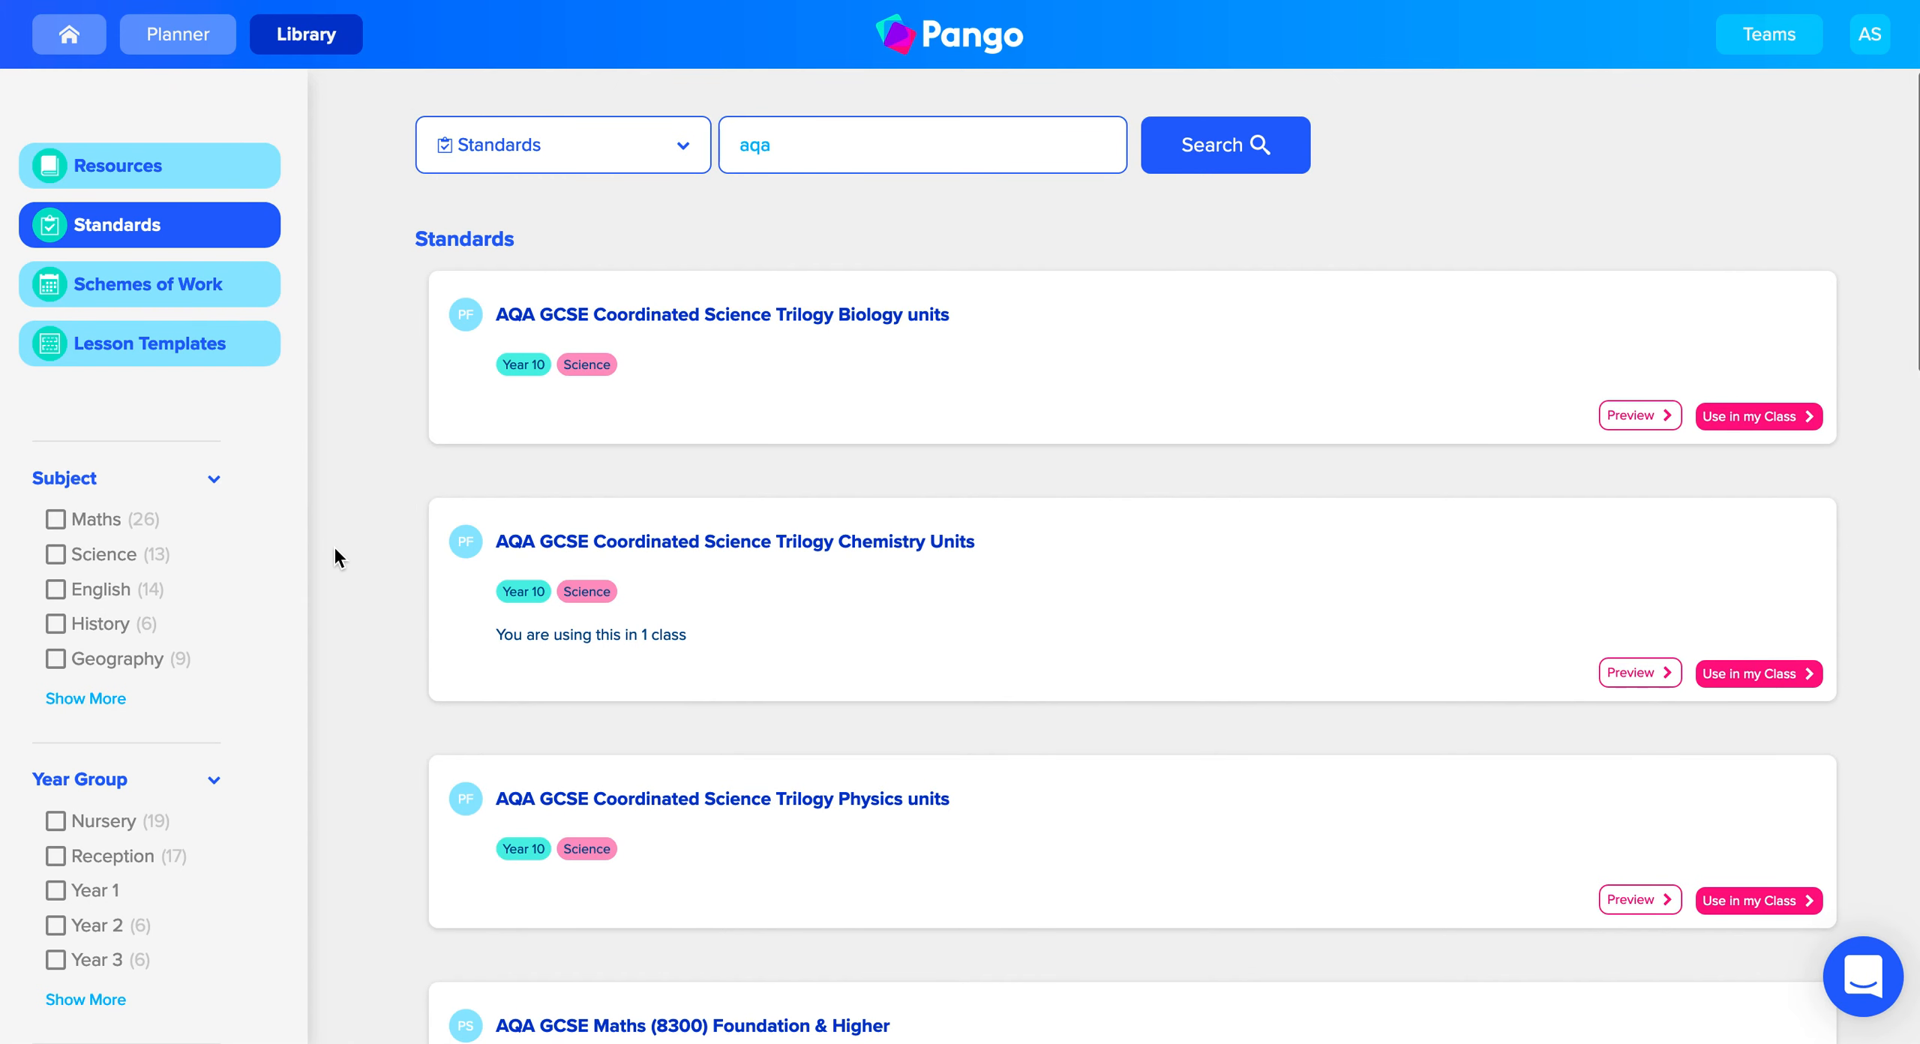
Open the Noble Gases lesson in the Chemistry Year 11 class's Periodic Table unit and hide its recommended resources.
click(192, 45)
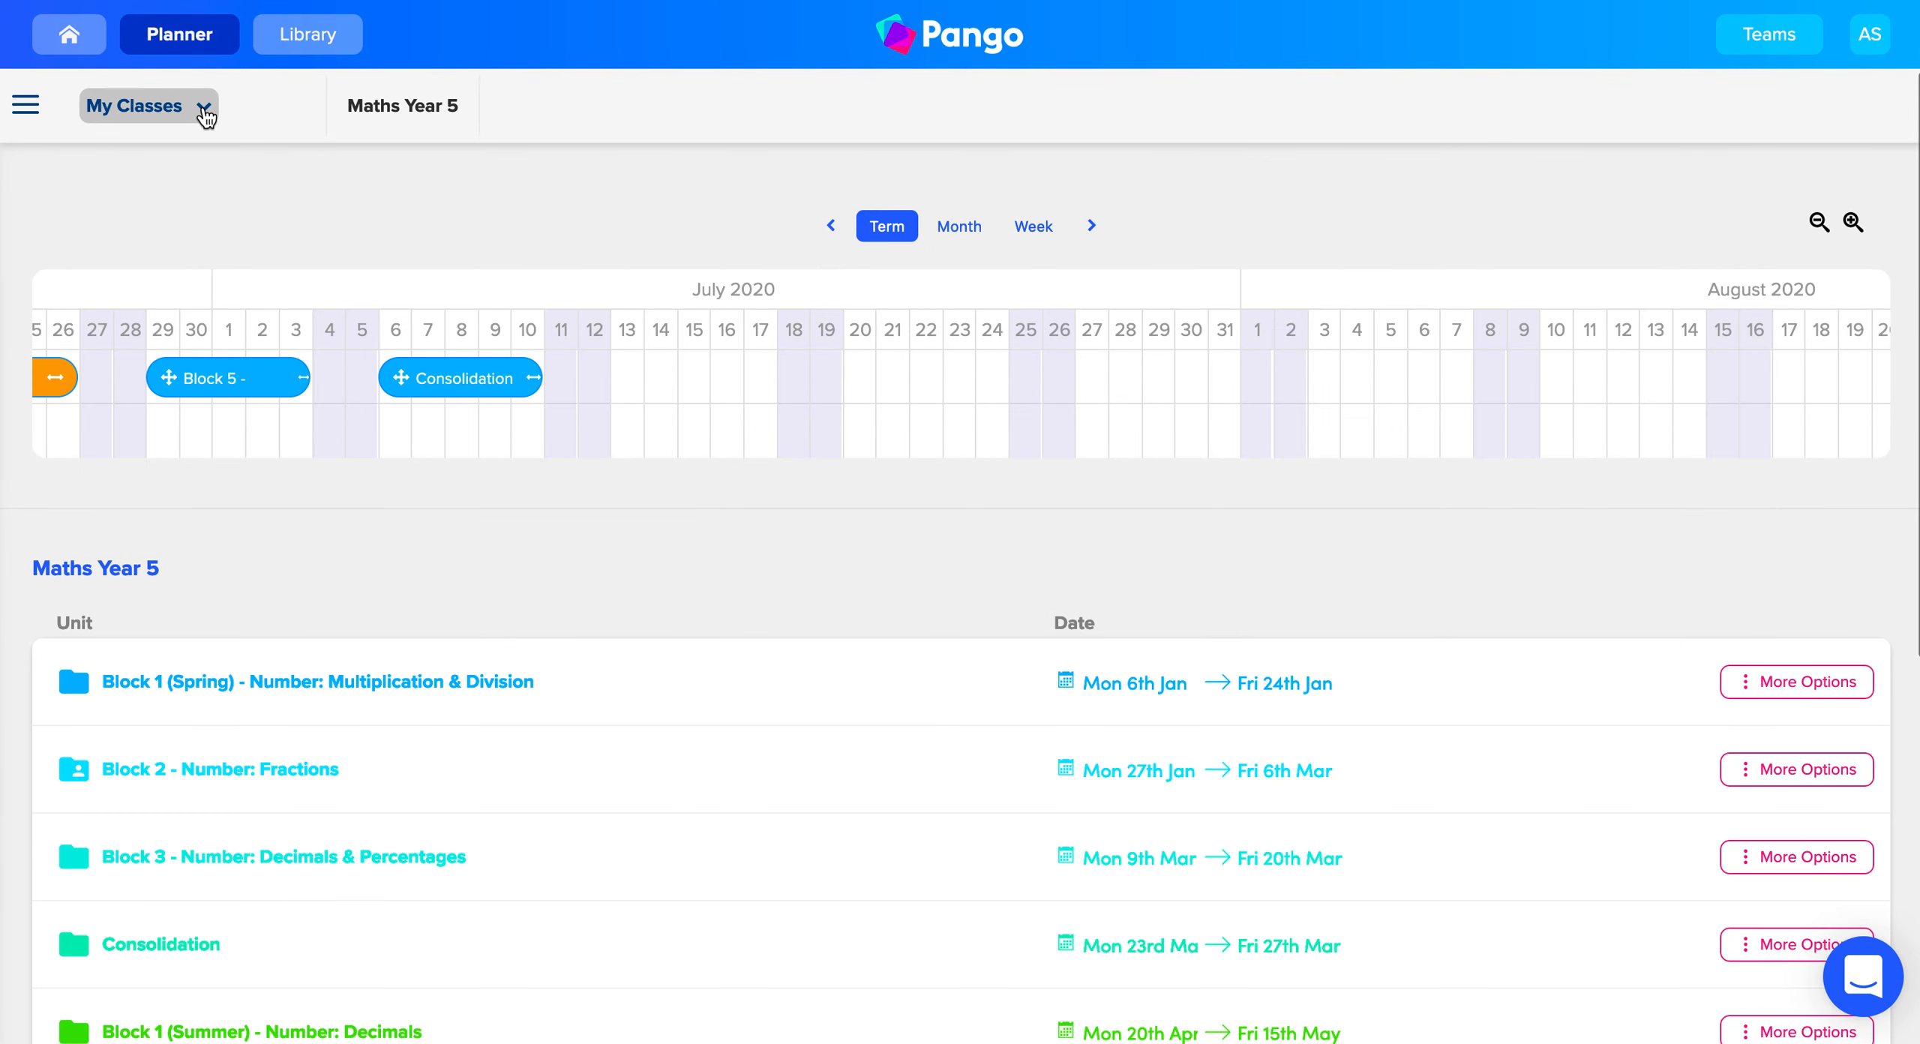
click(204, 112)
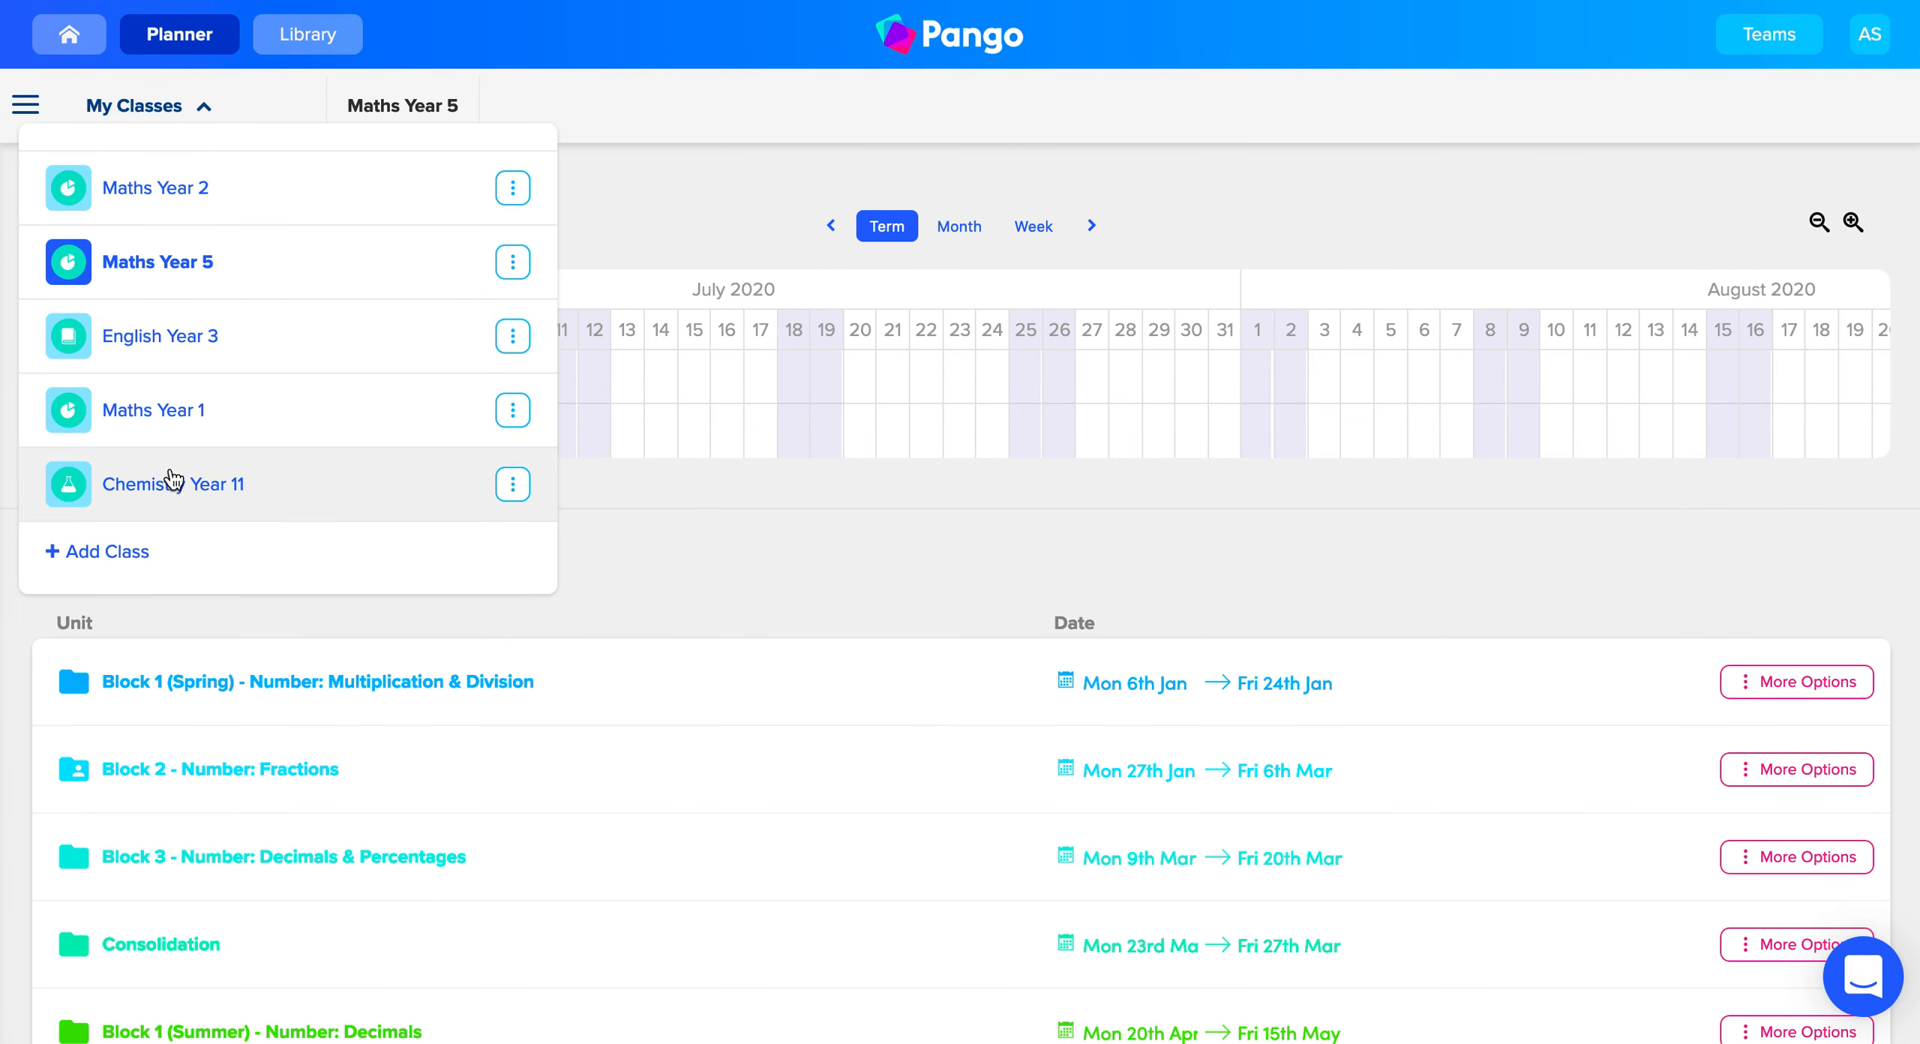
click(174, 483)
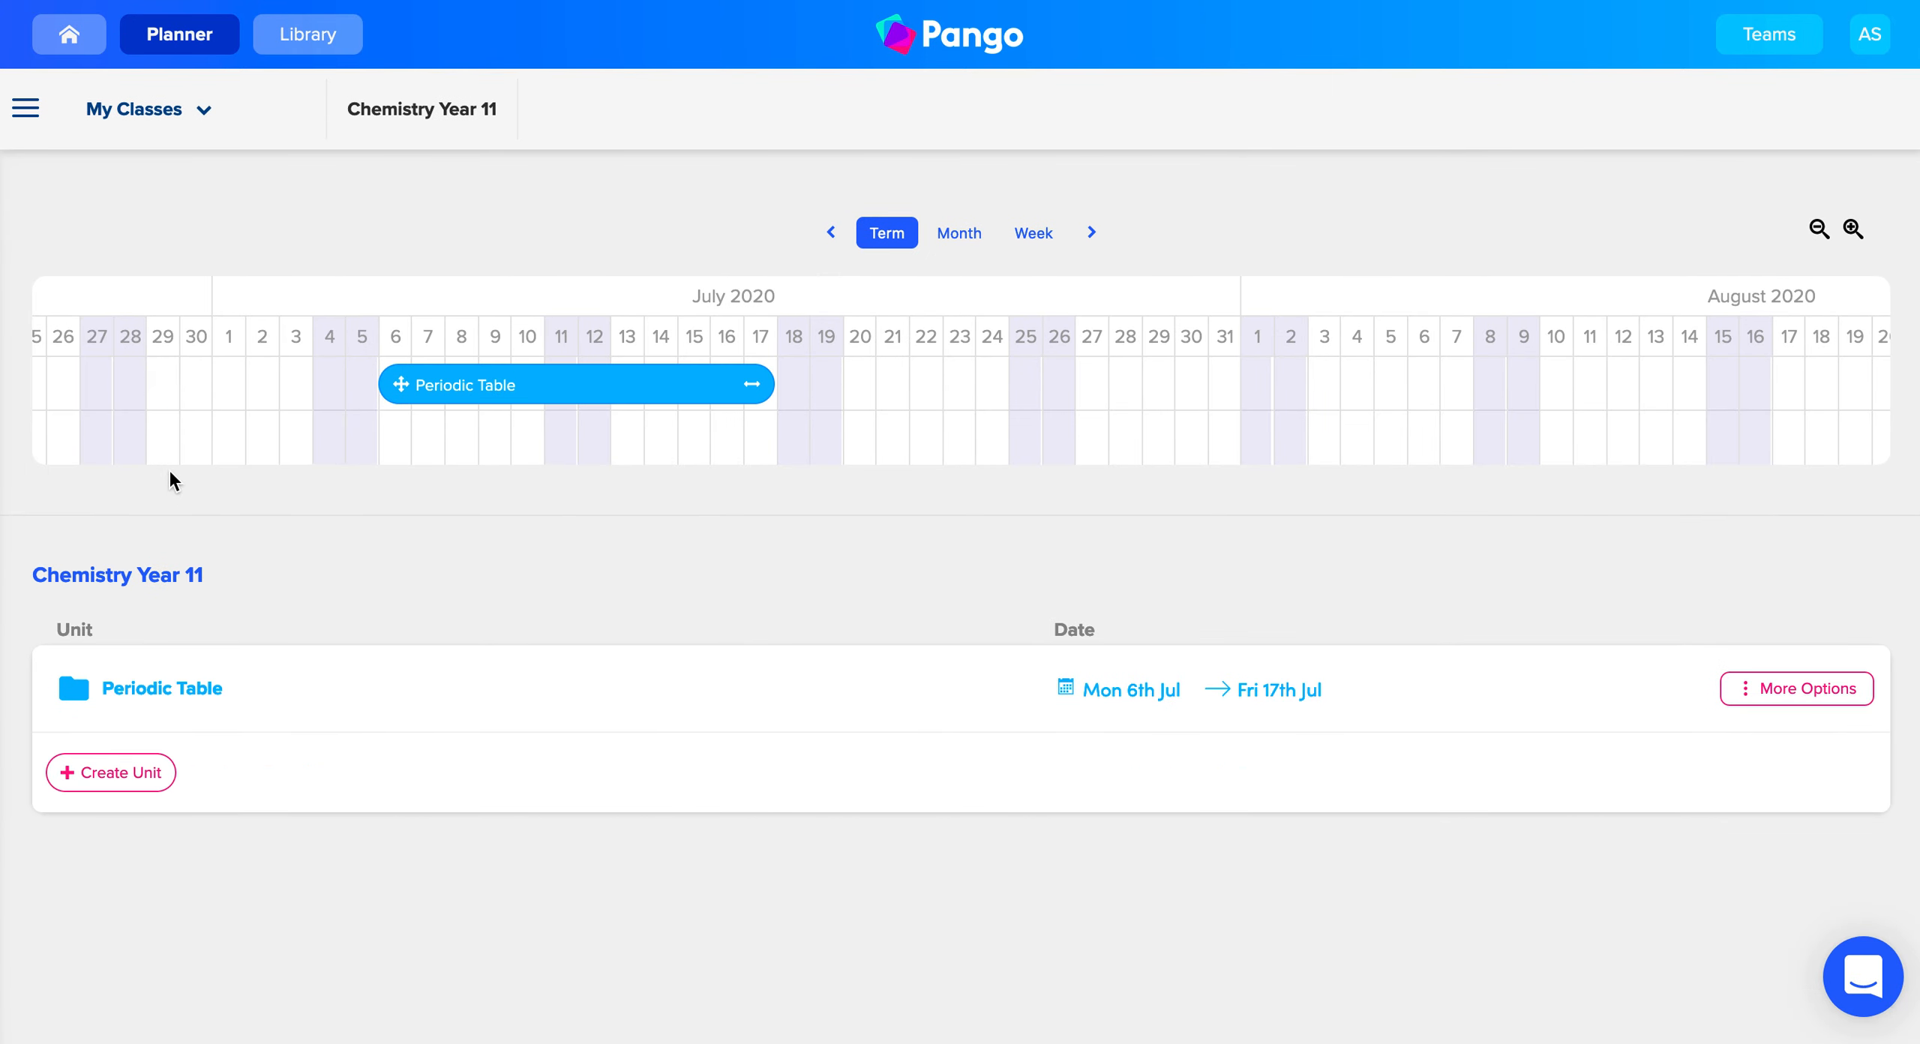
click(133, 691)
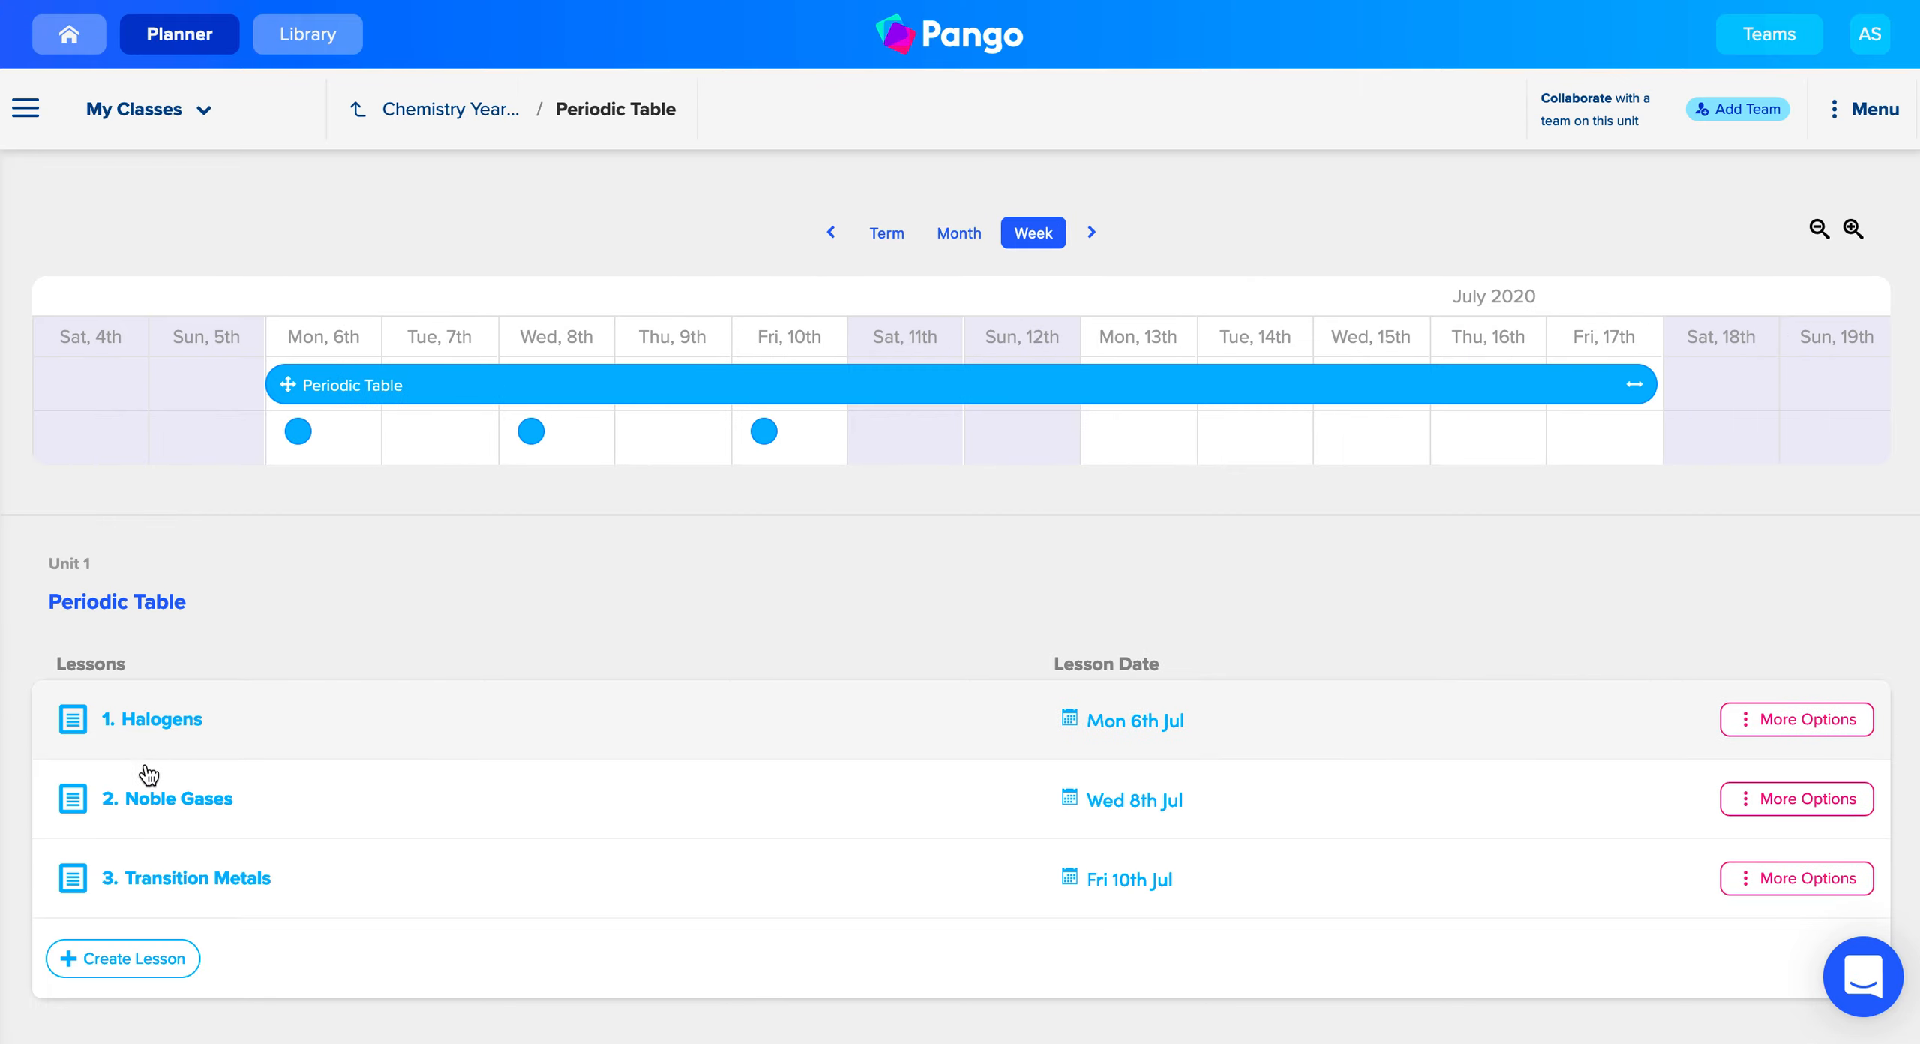
click(148, 795)
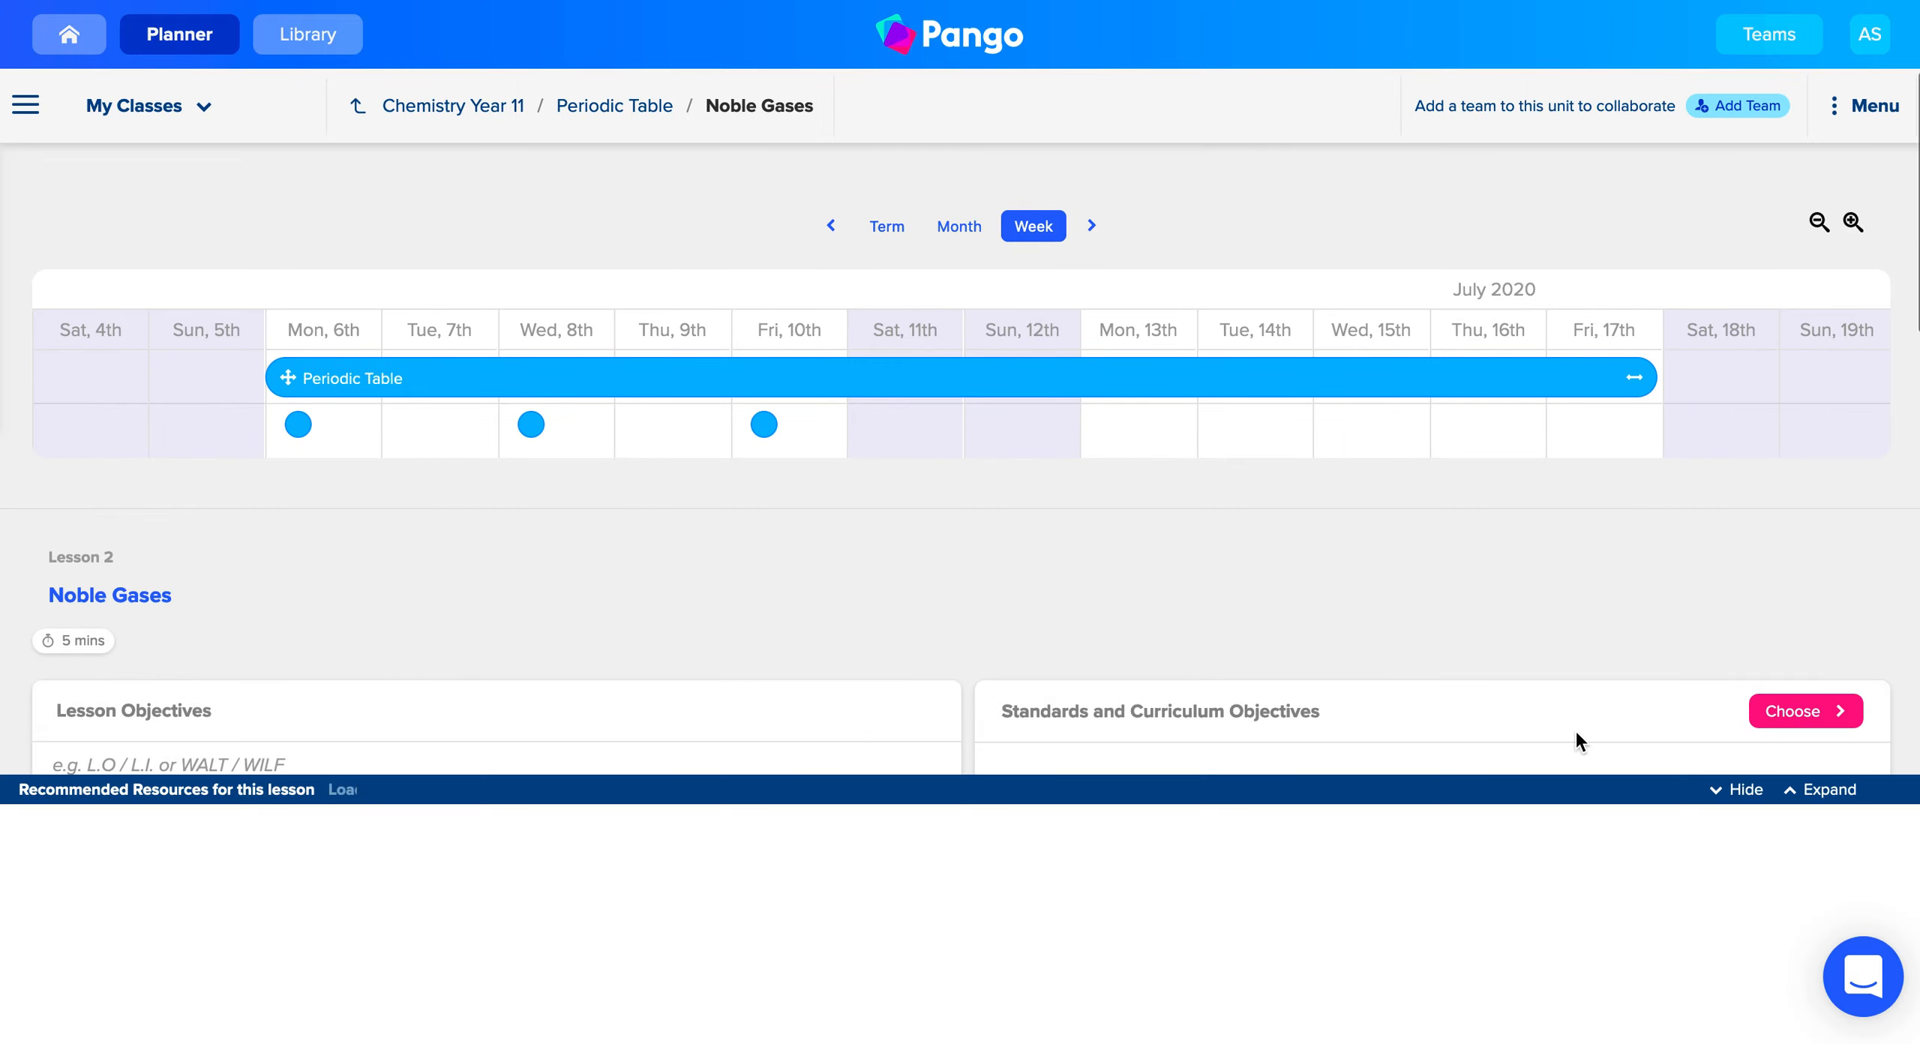
click(1754, 793)
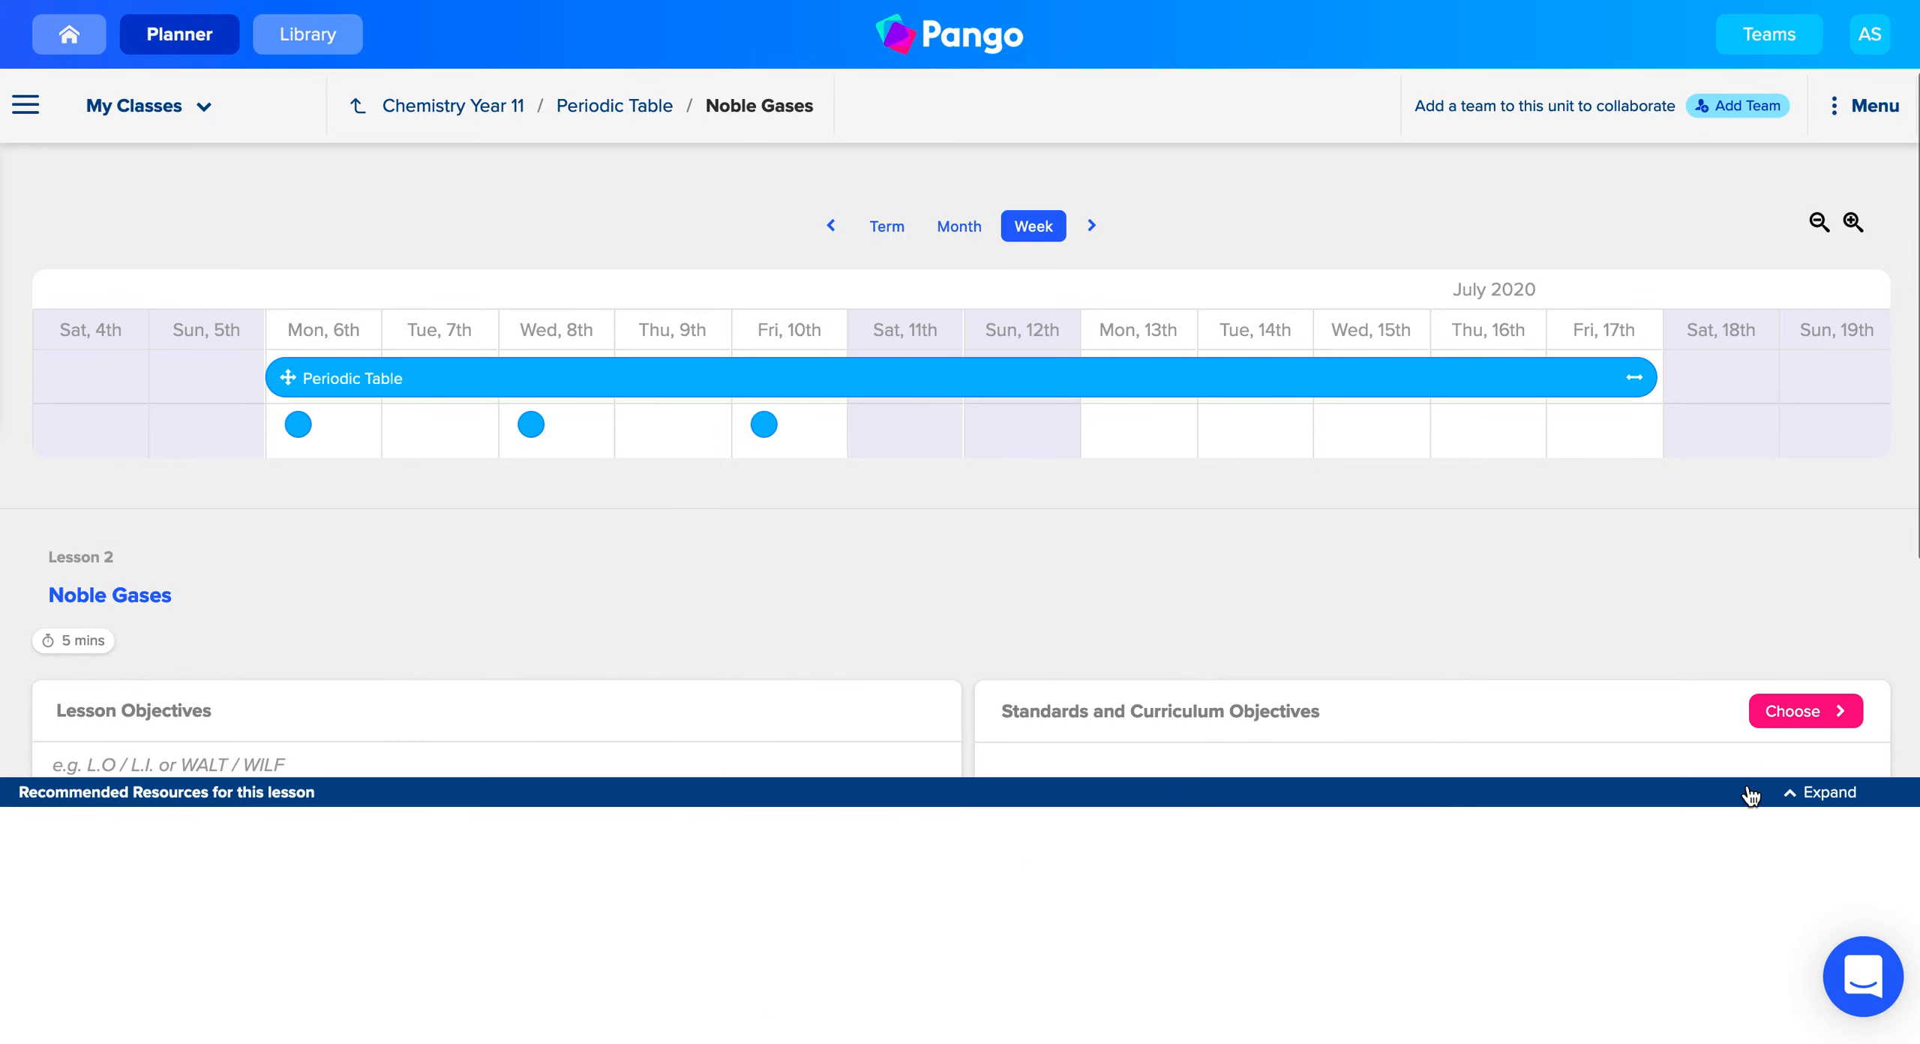
Review the AQA chemistry objectives available to choose for the Noble Gases lesson.
click(1792, 718)
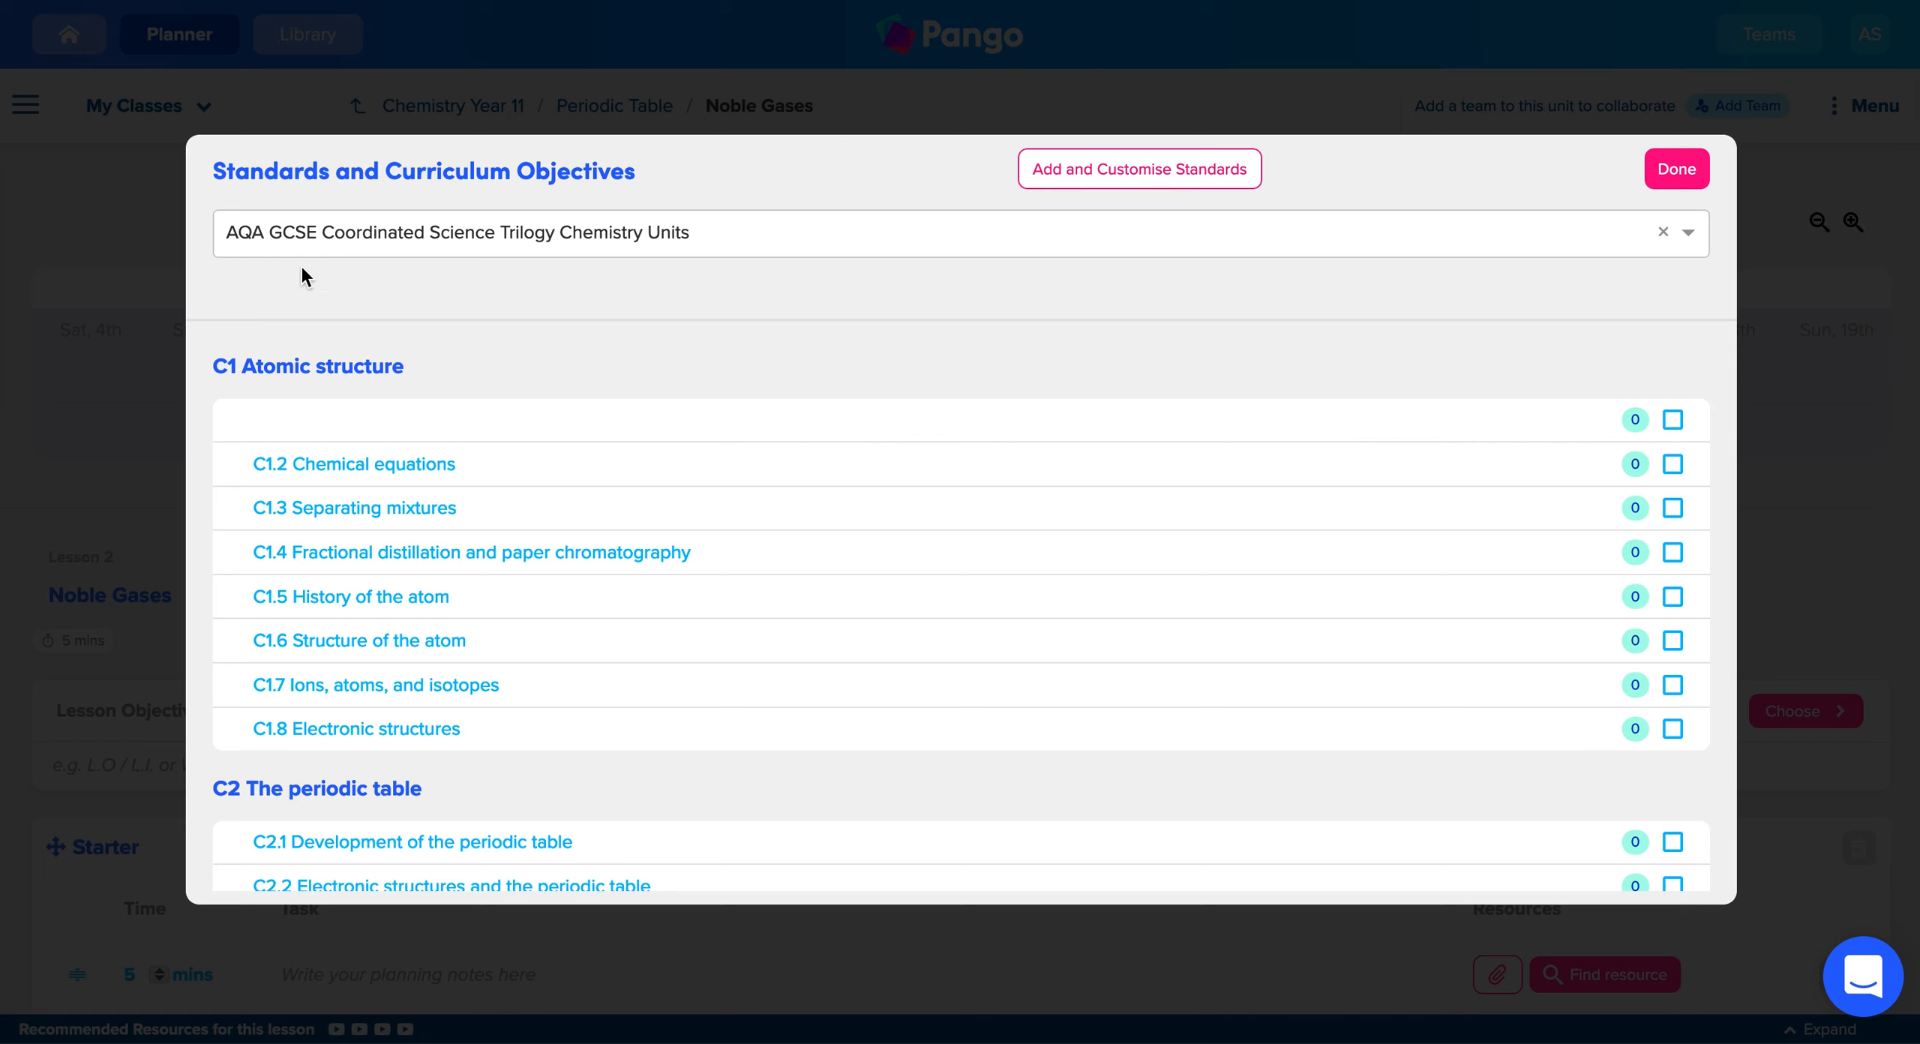
scroll(1320, 608, down, 7)
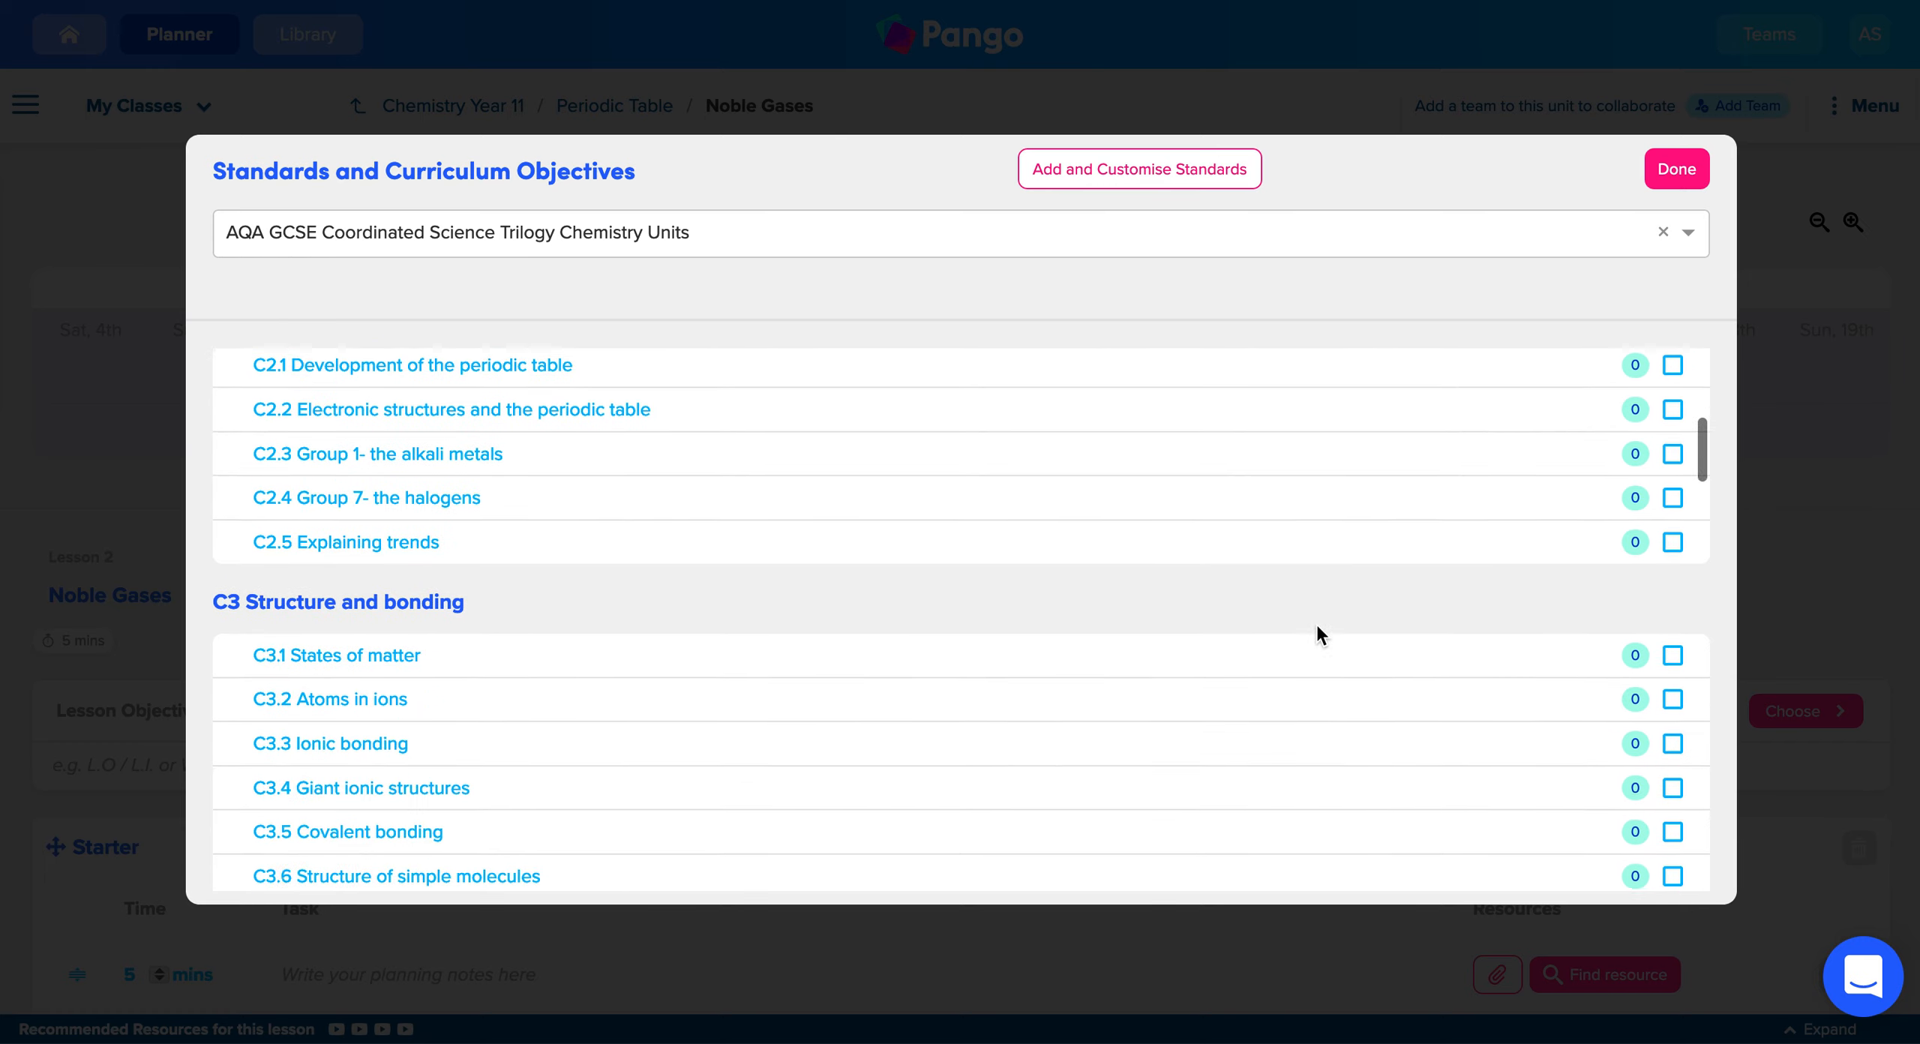
scroll(1358, 633, down, 10)
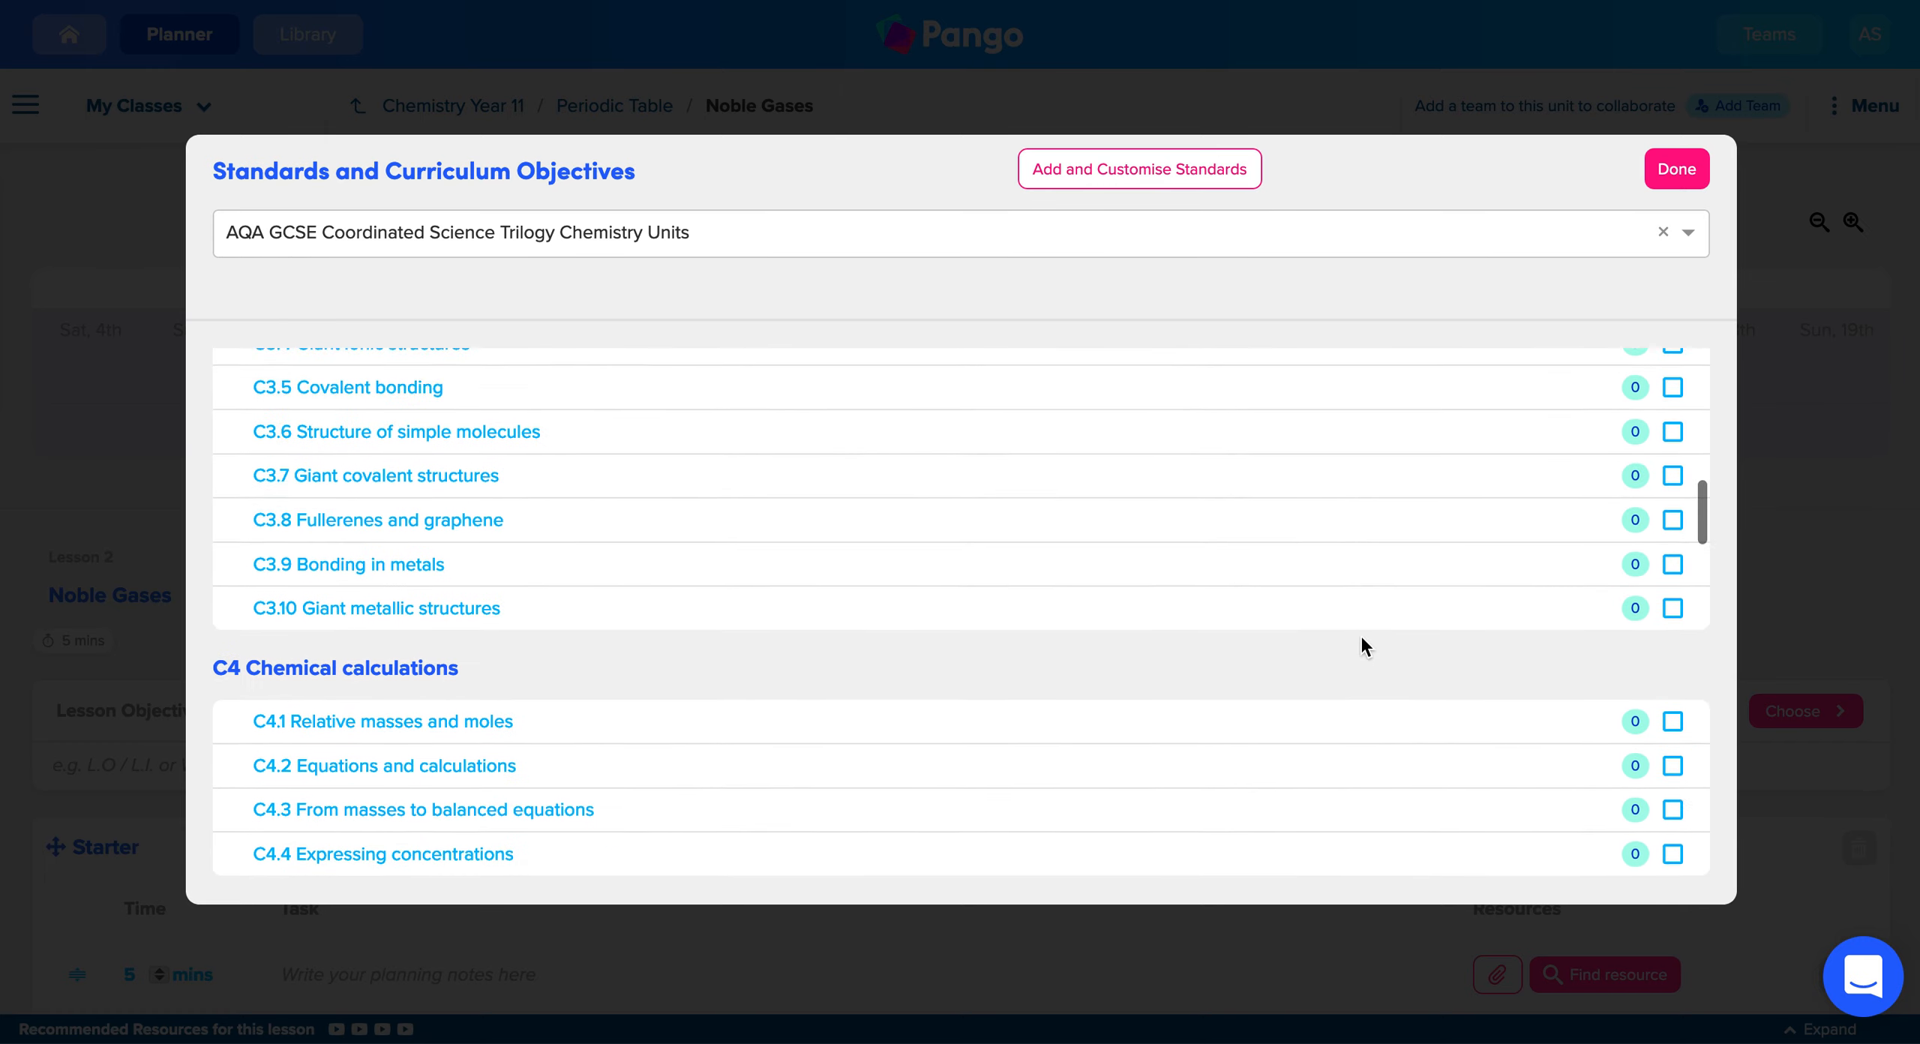
scroll(1358, 633, up, 20)
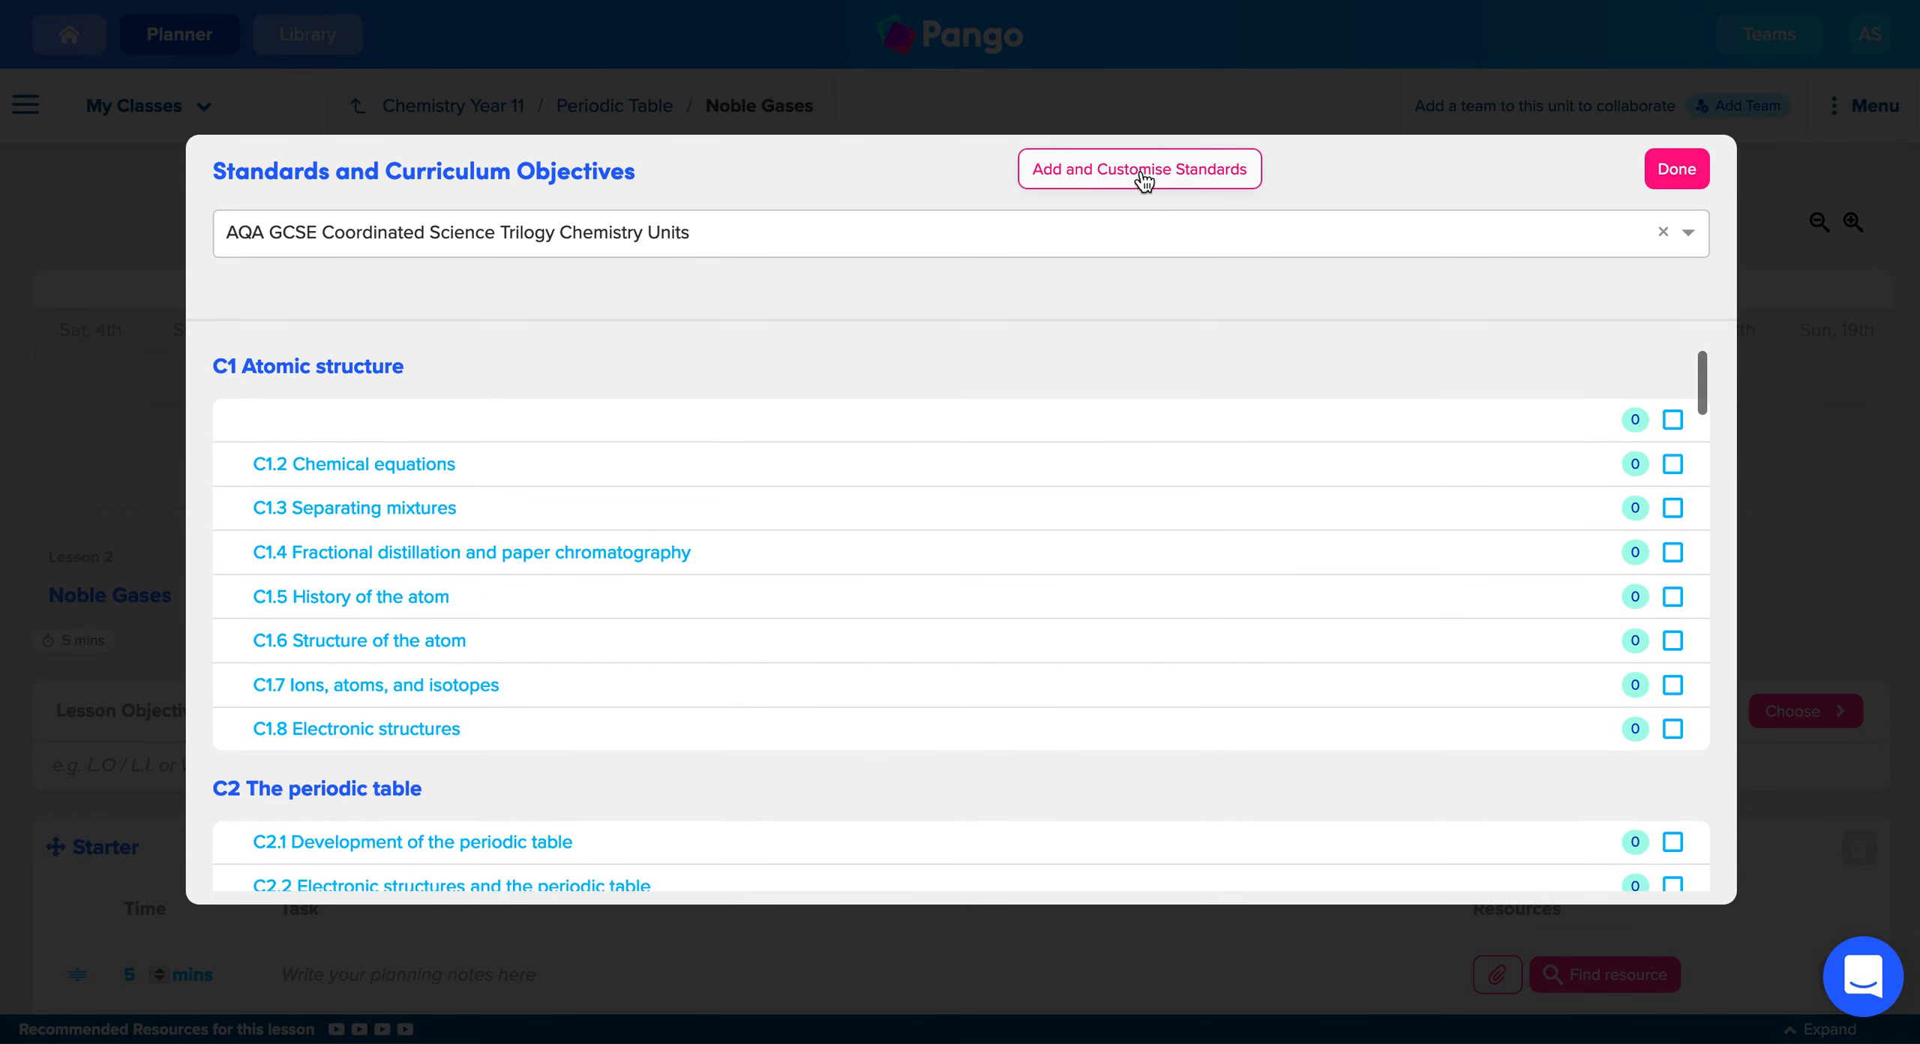
Go from the lesson's objectives to adding and customising standards in My Workspace, and show the guidance on custom standards.
click(1119, 222)
click(1178, 180)
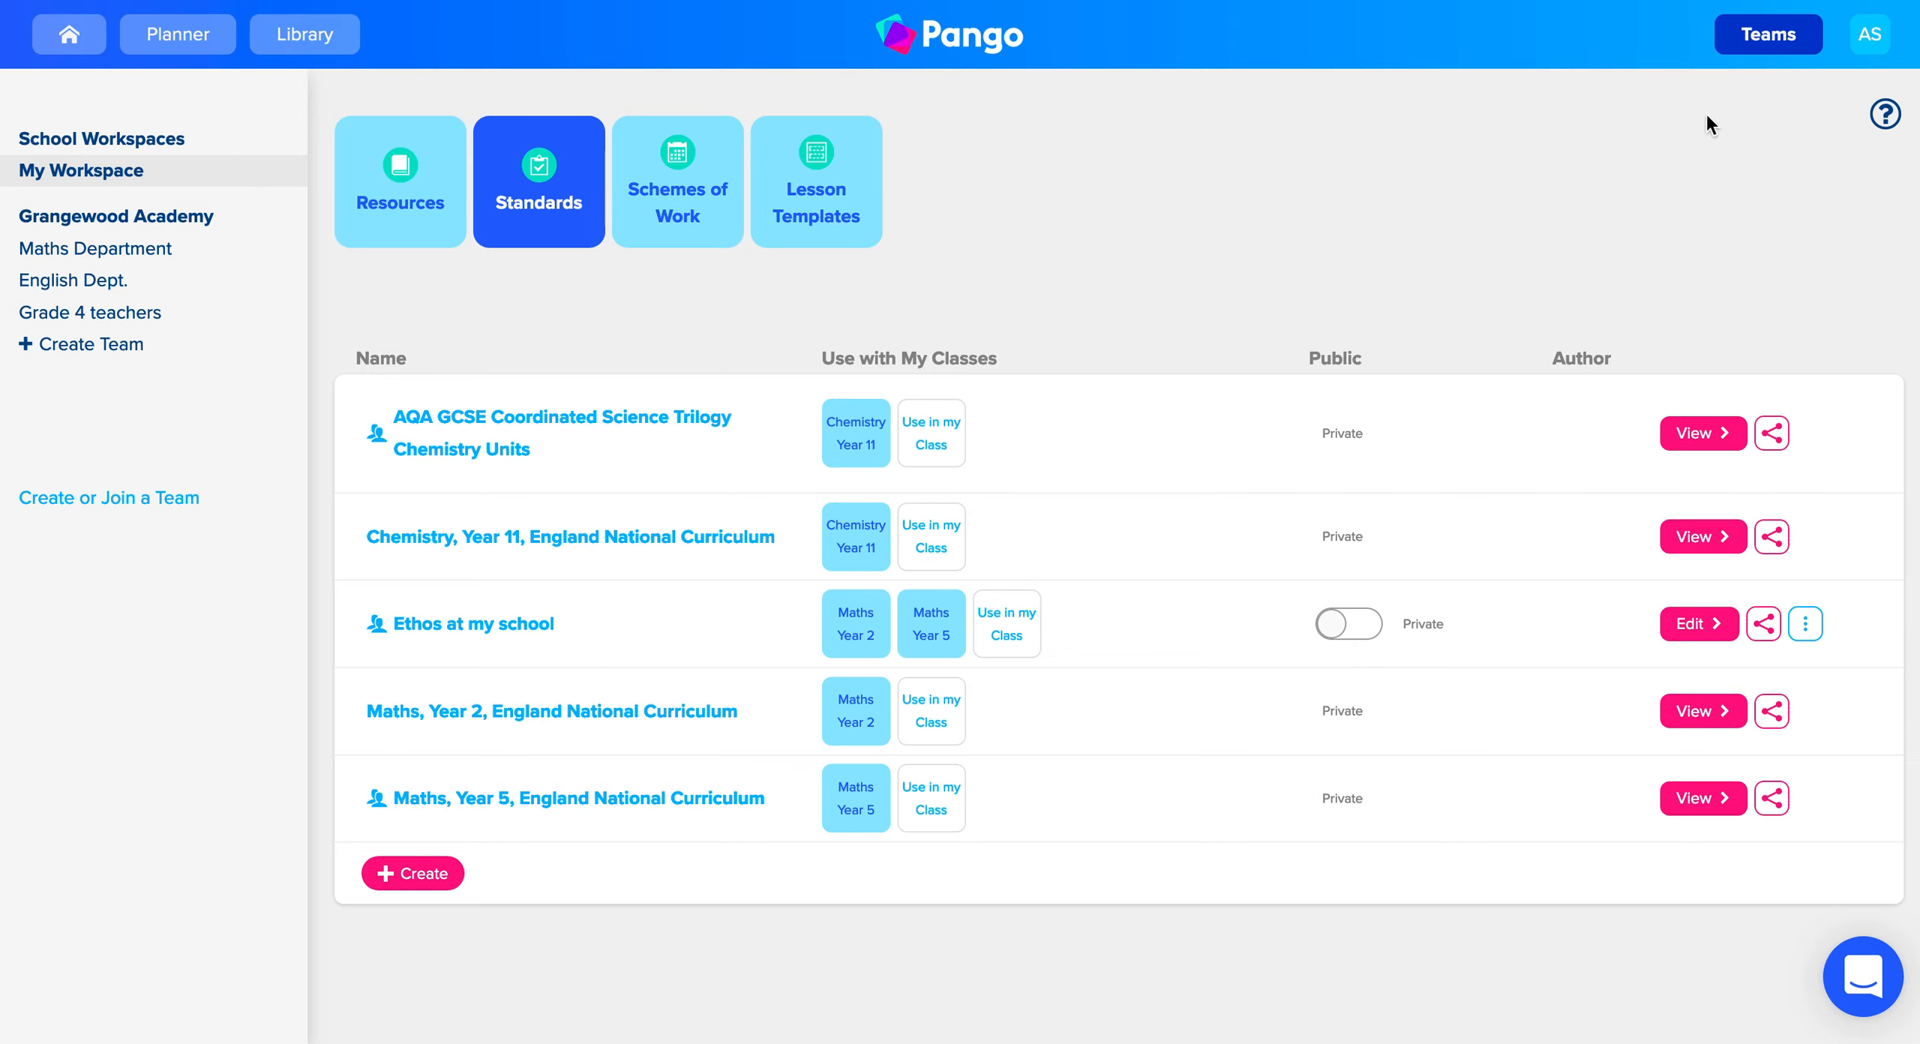
click(1884, 115)
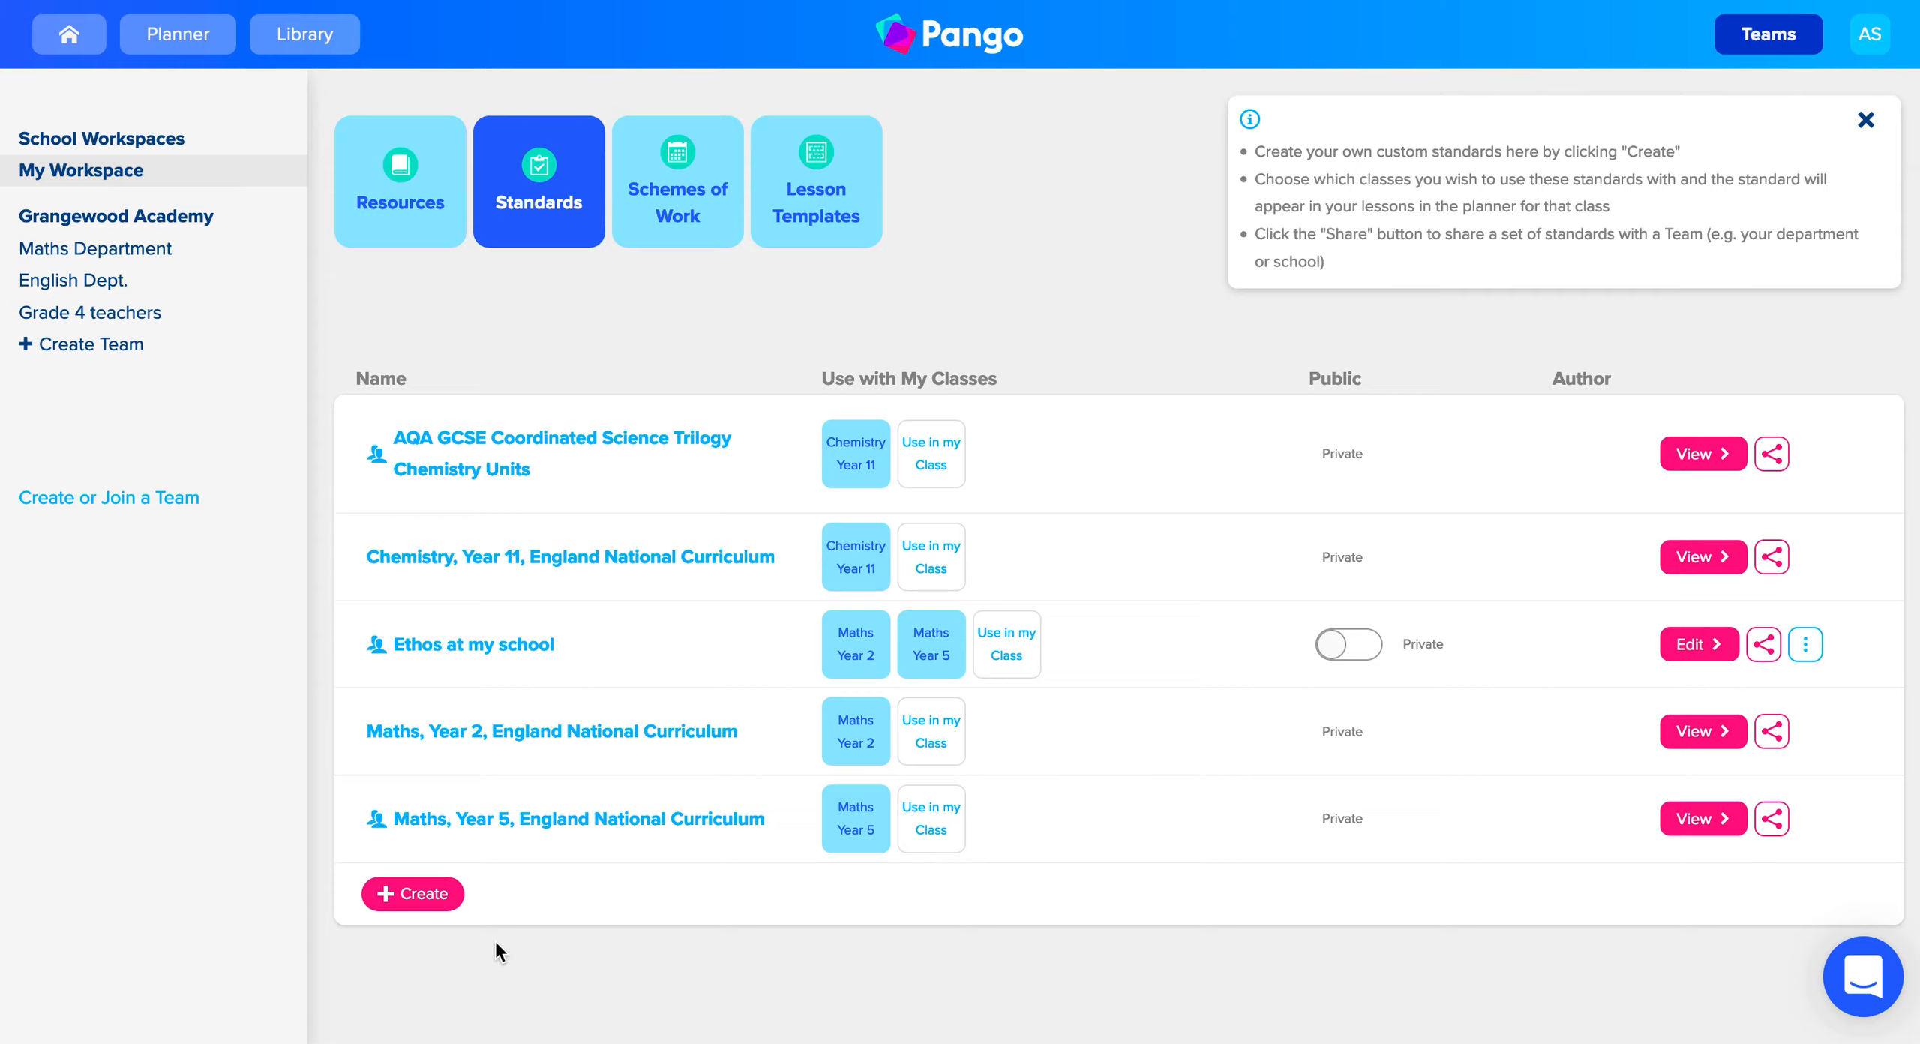
Create a custom set of standards named STEM specialism in My Workspace.
click(432, 895)
click(835, 264)
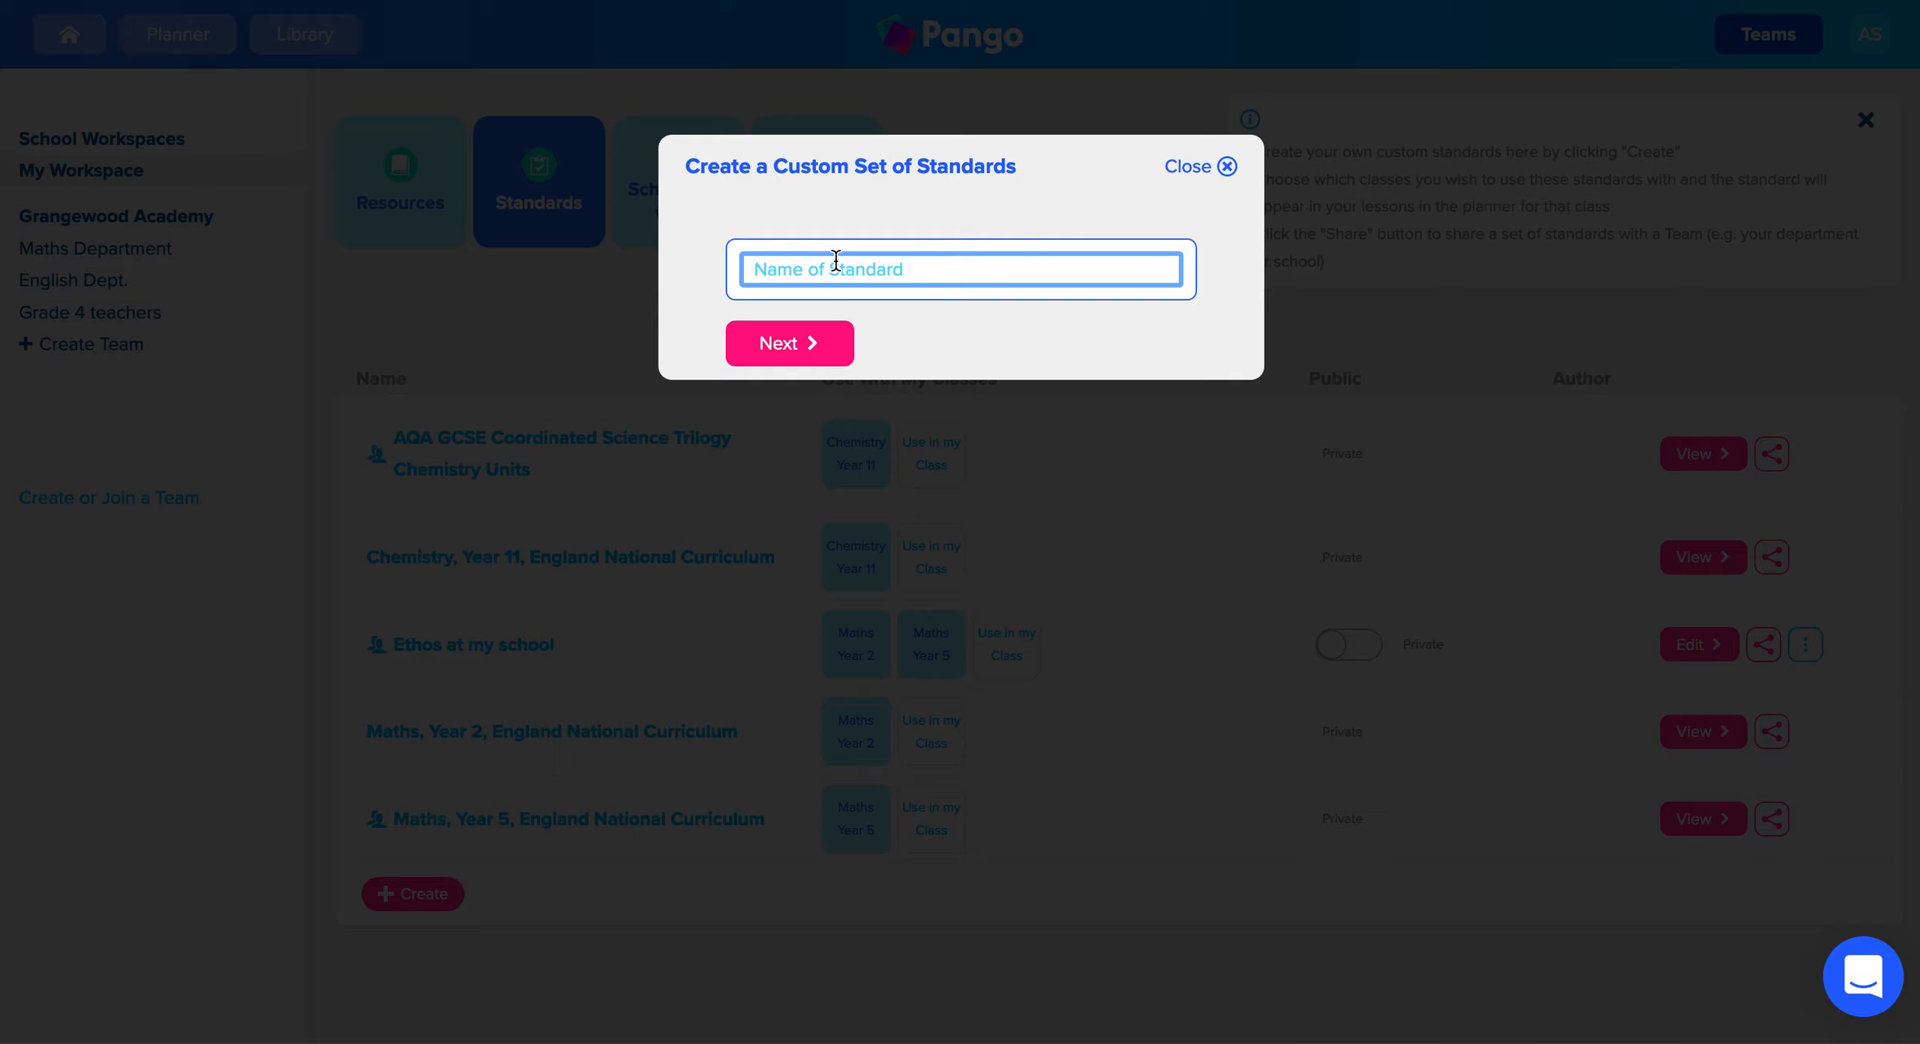
text(STEM specialism)
click(789, 343)
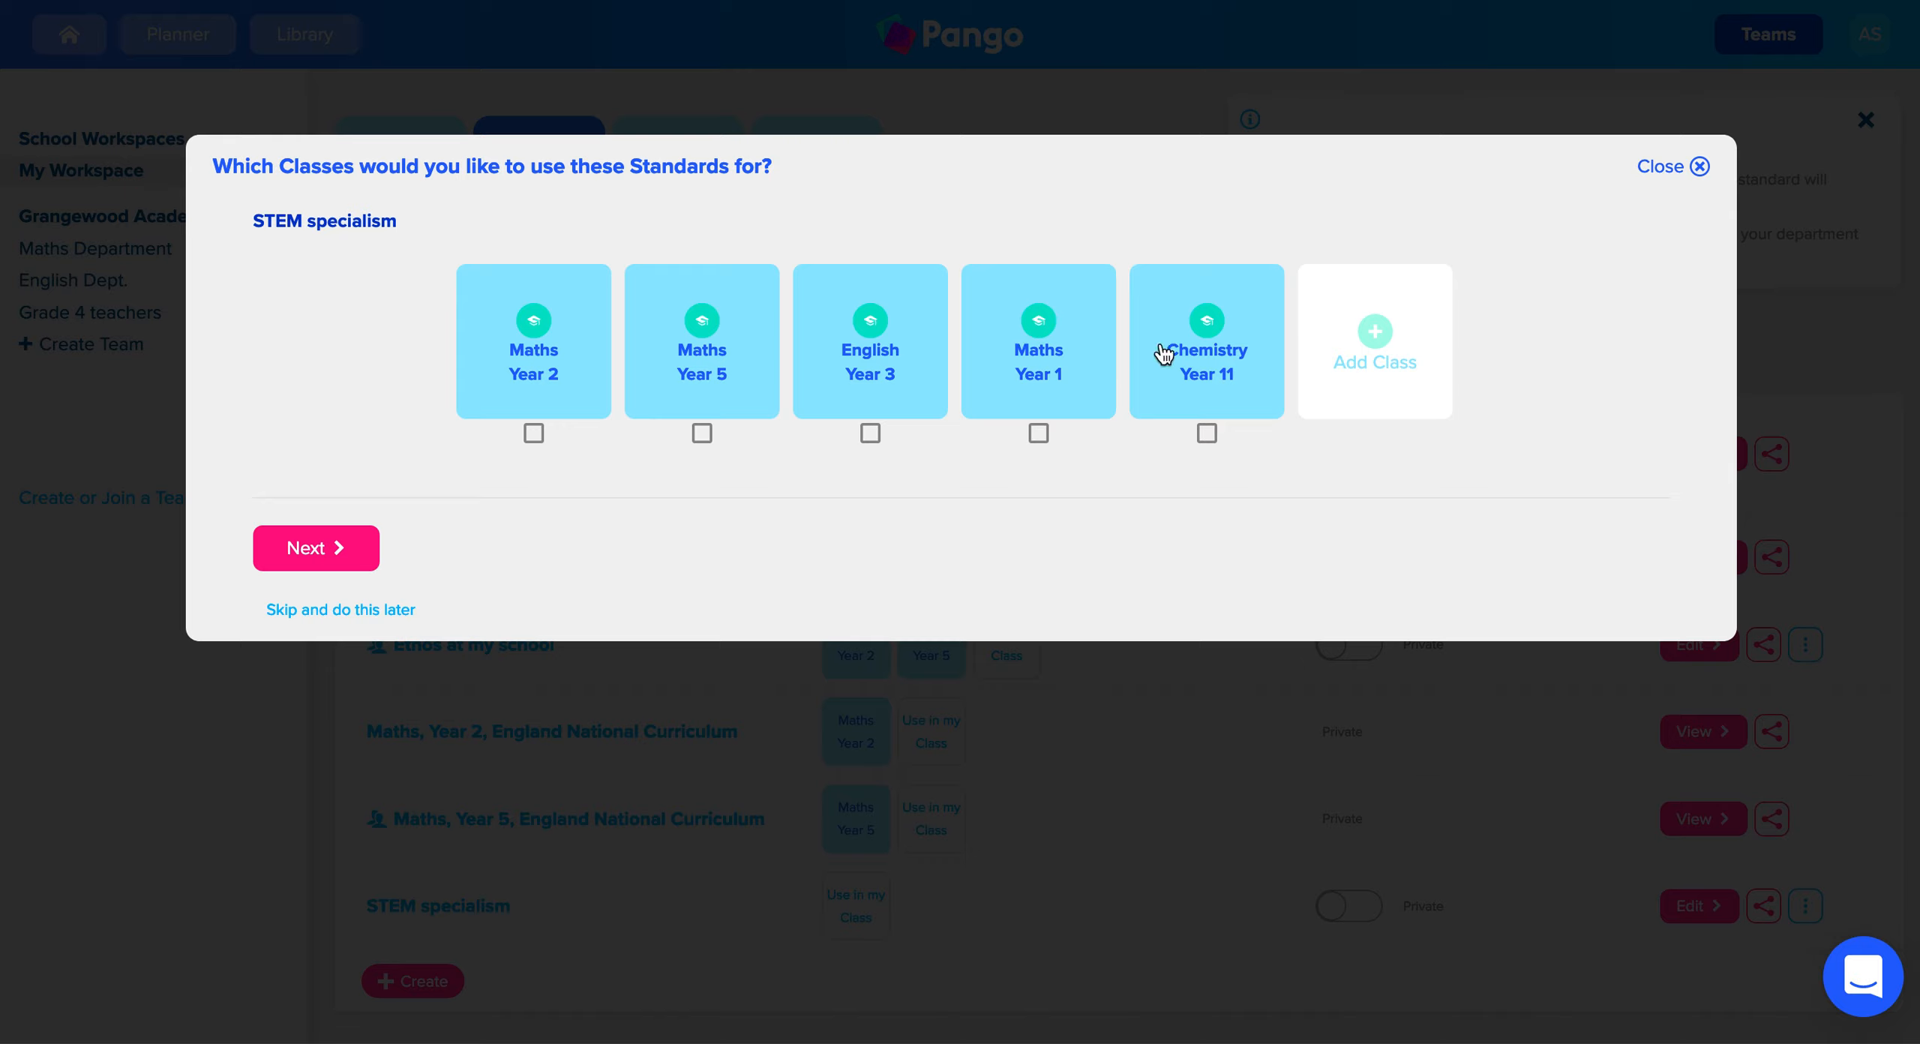
Use the STEM specialism standards for the Maths Year 2, Maths Year 5, English Year 3, Maths Year 1 and Chemistry Year 11 classes.
click(529, 417)
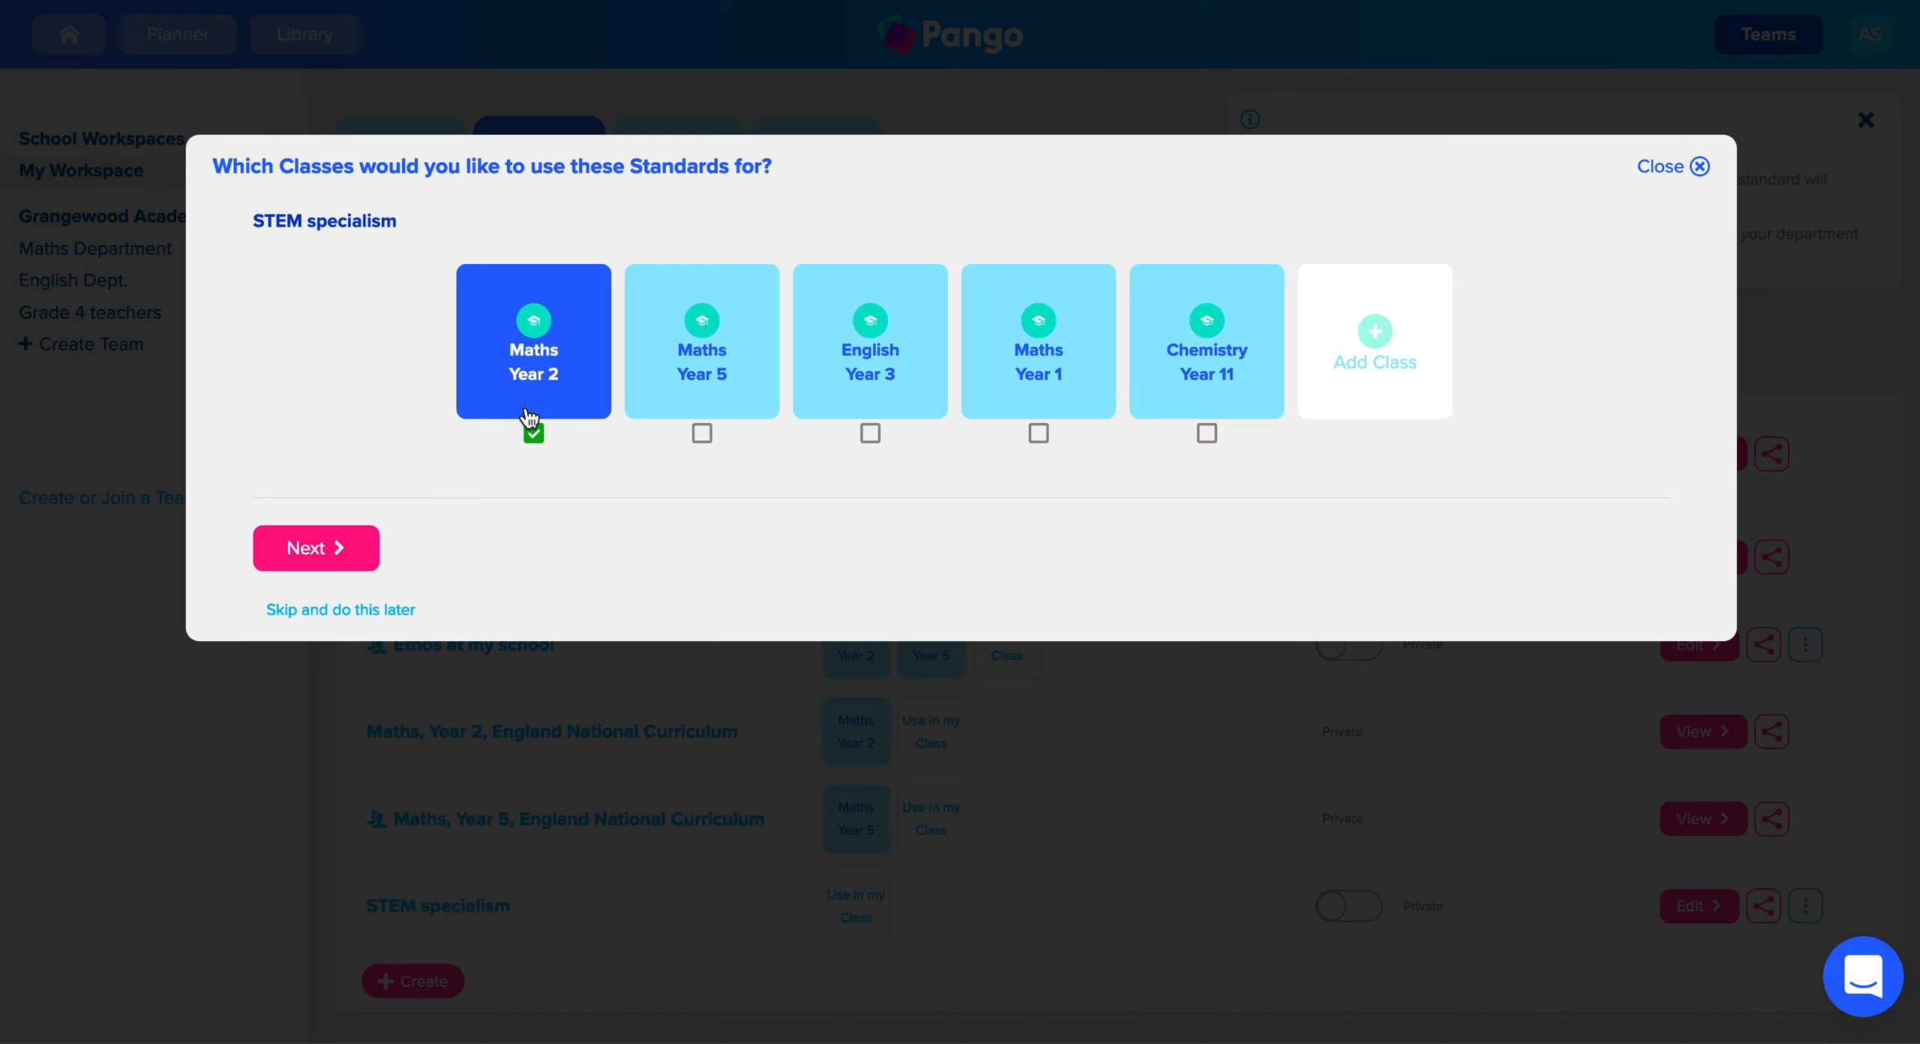
click(645, 409)
click(838, 399)
click(1014, 399)
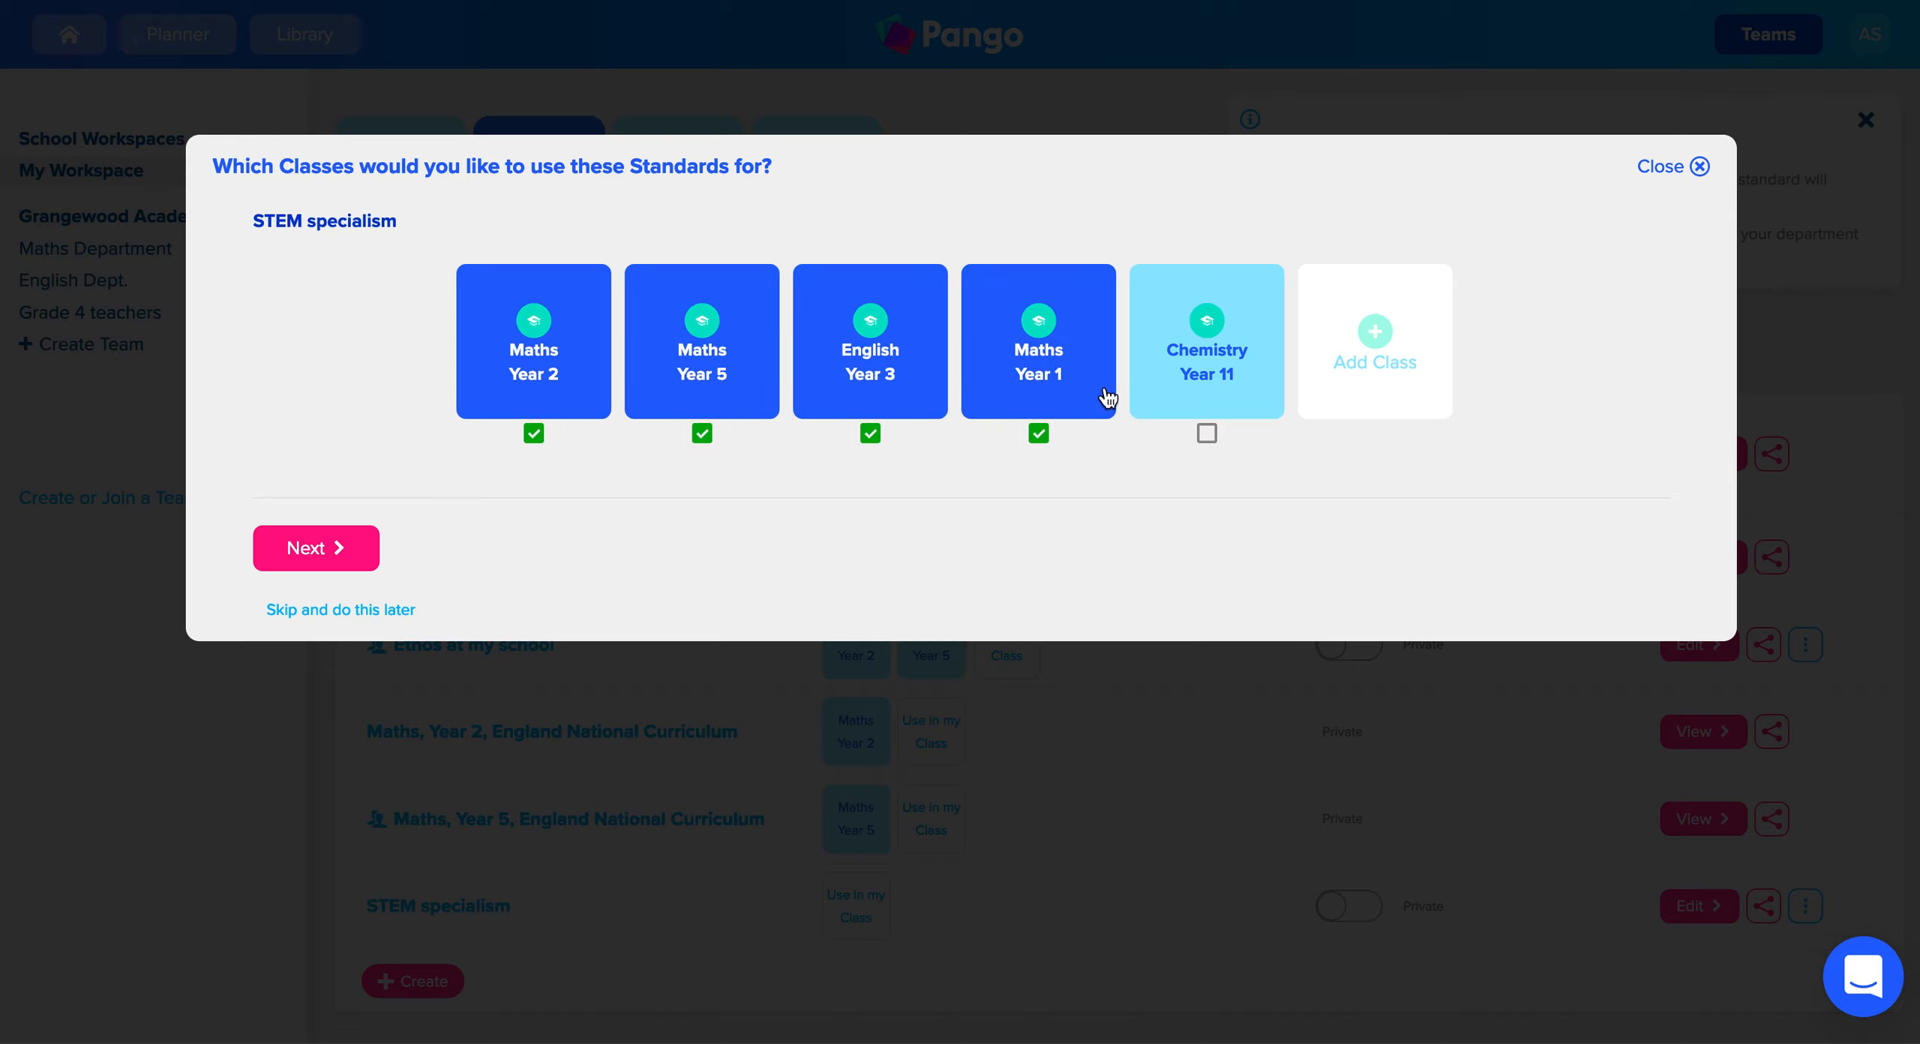
click(1163, 394)
click(334, 563)
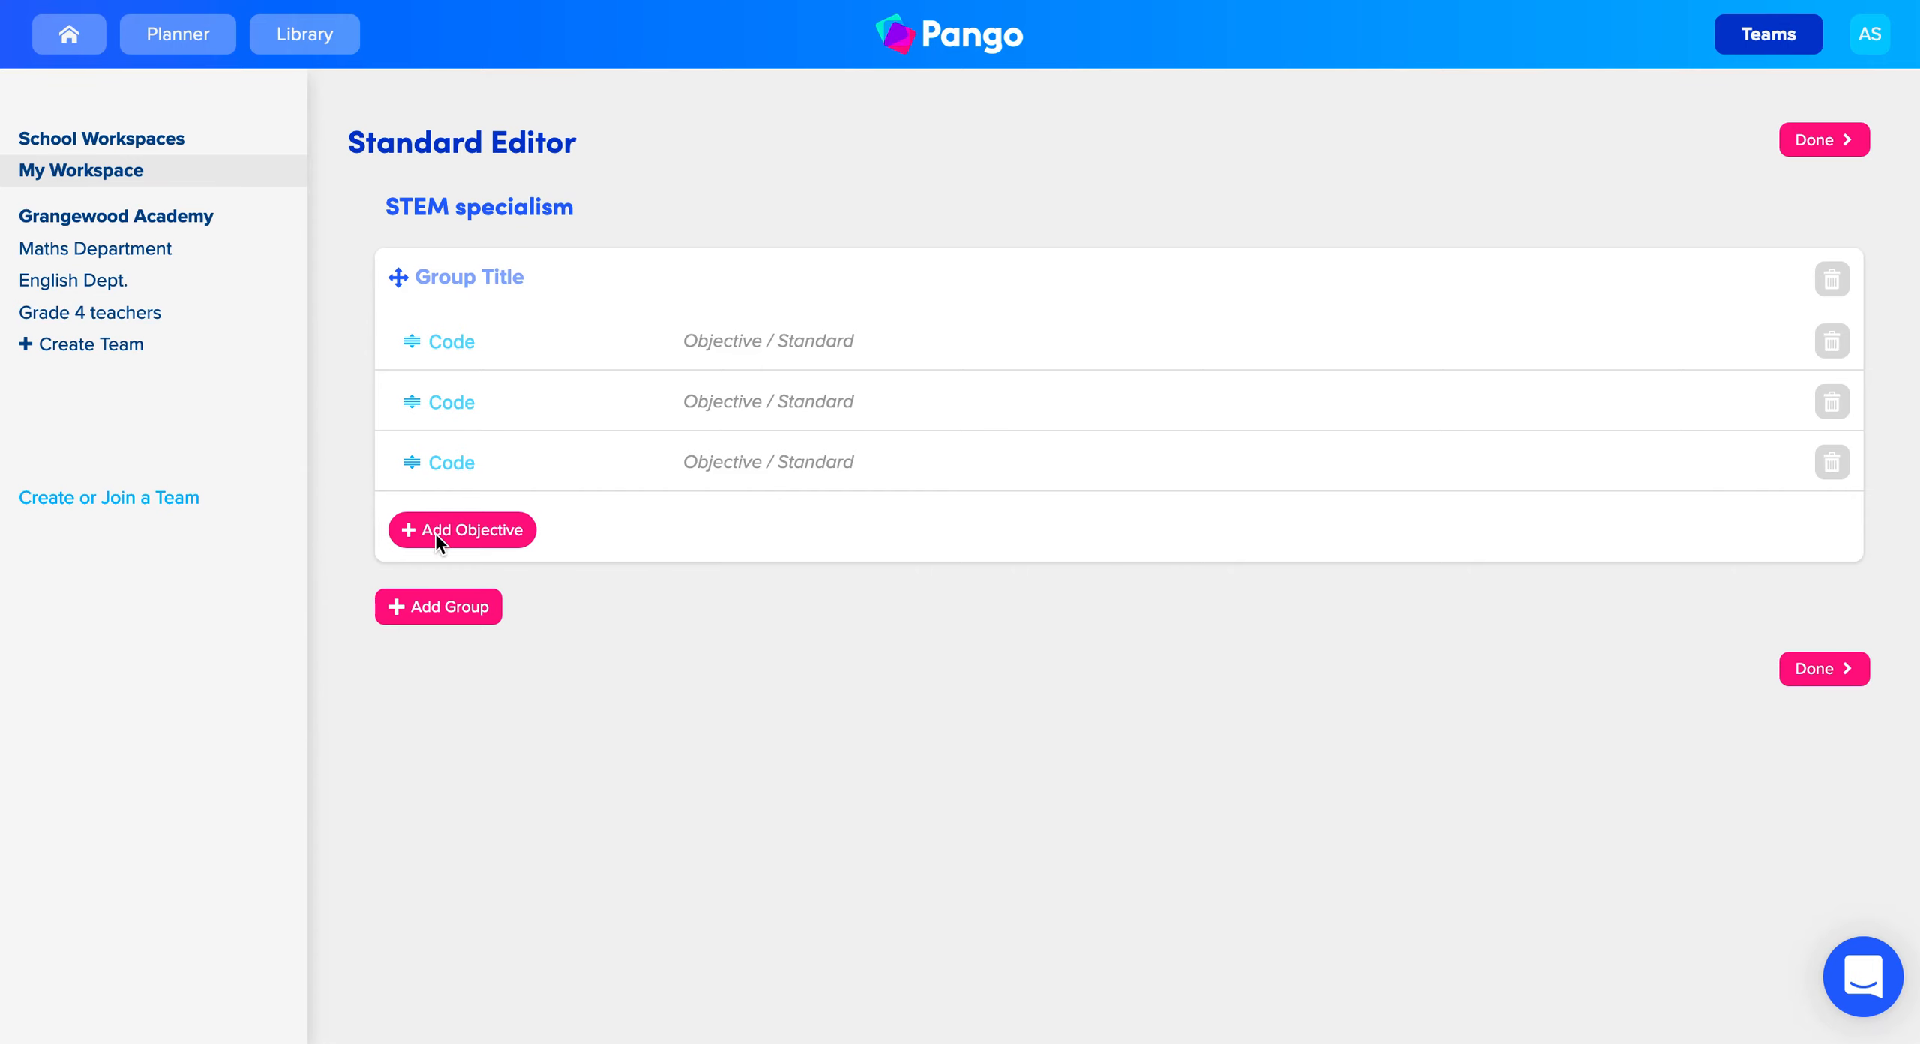
Title the first standards group S, and add two more groups titled T and E.
click(490, 270)
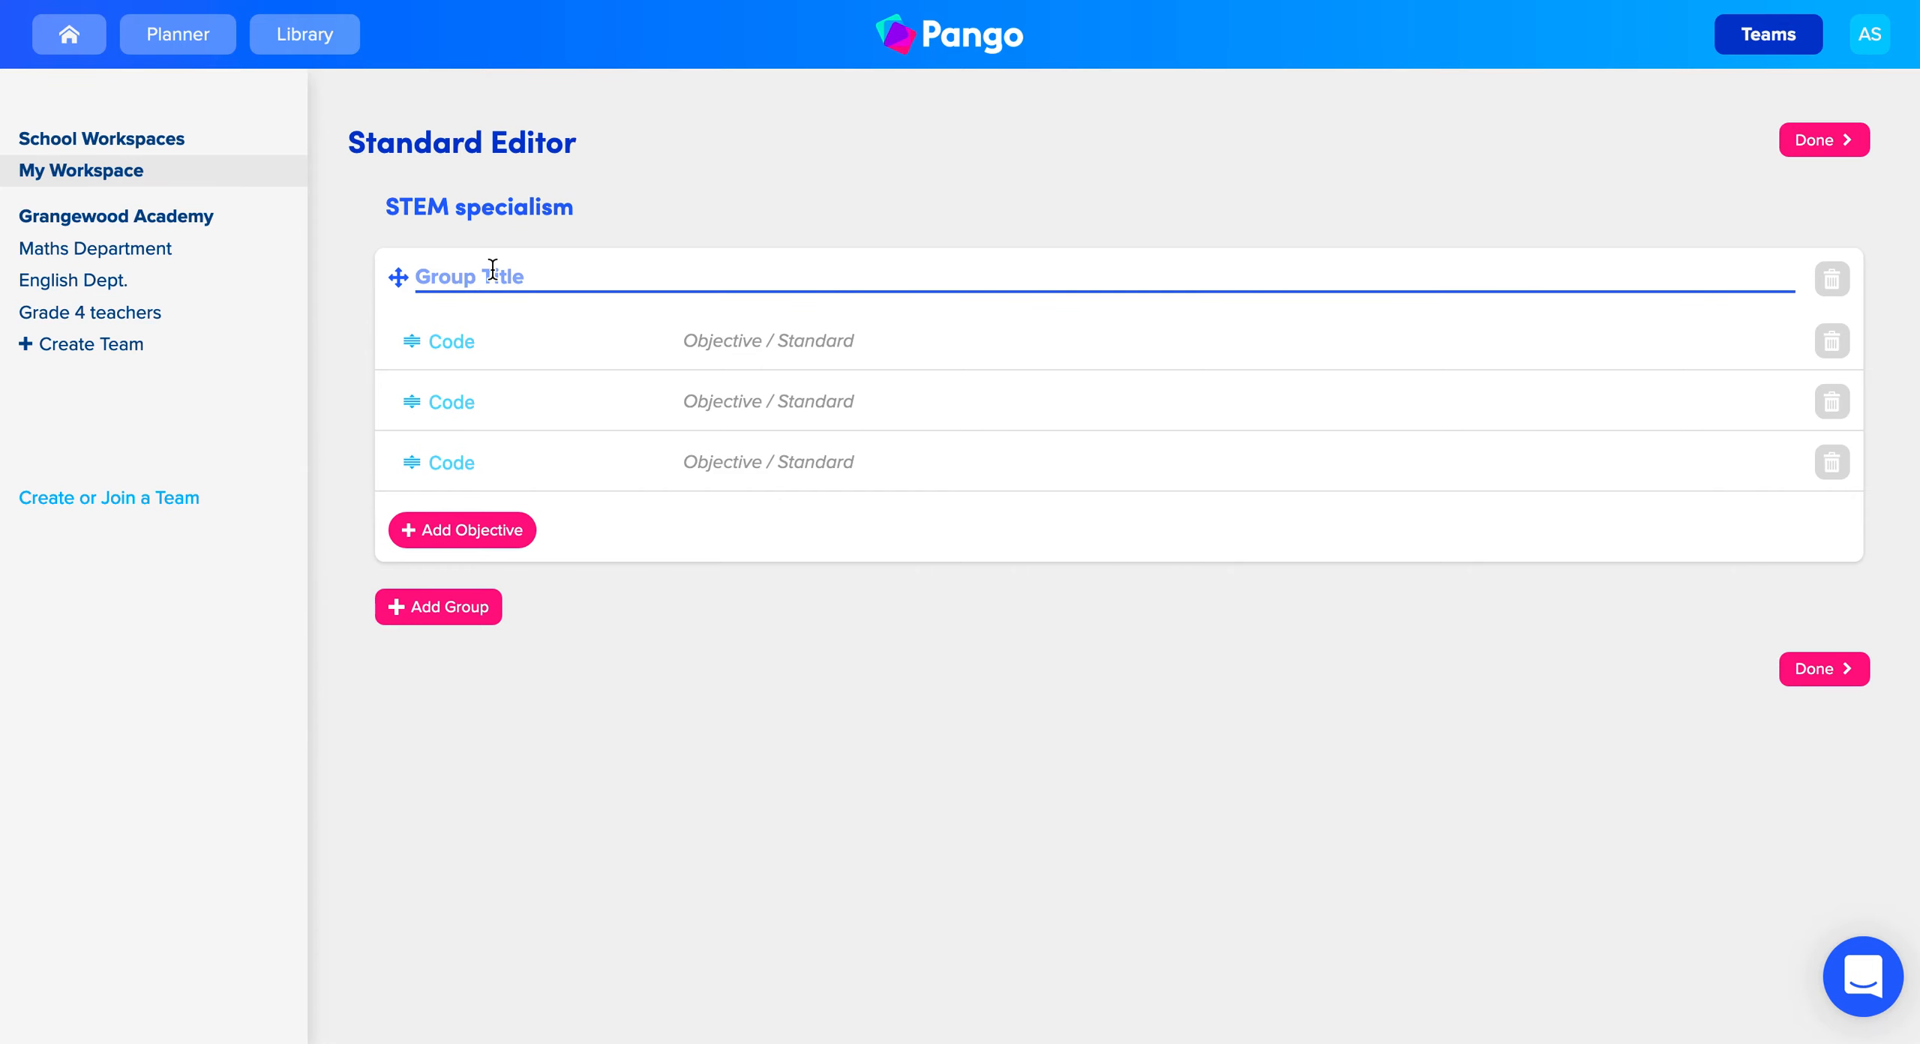
text(S)
click(393, 656)
click(435, 616)
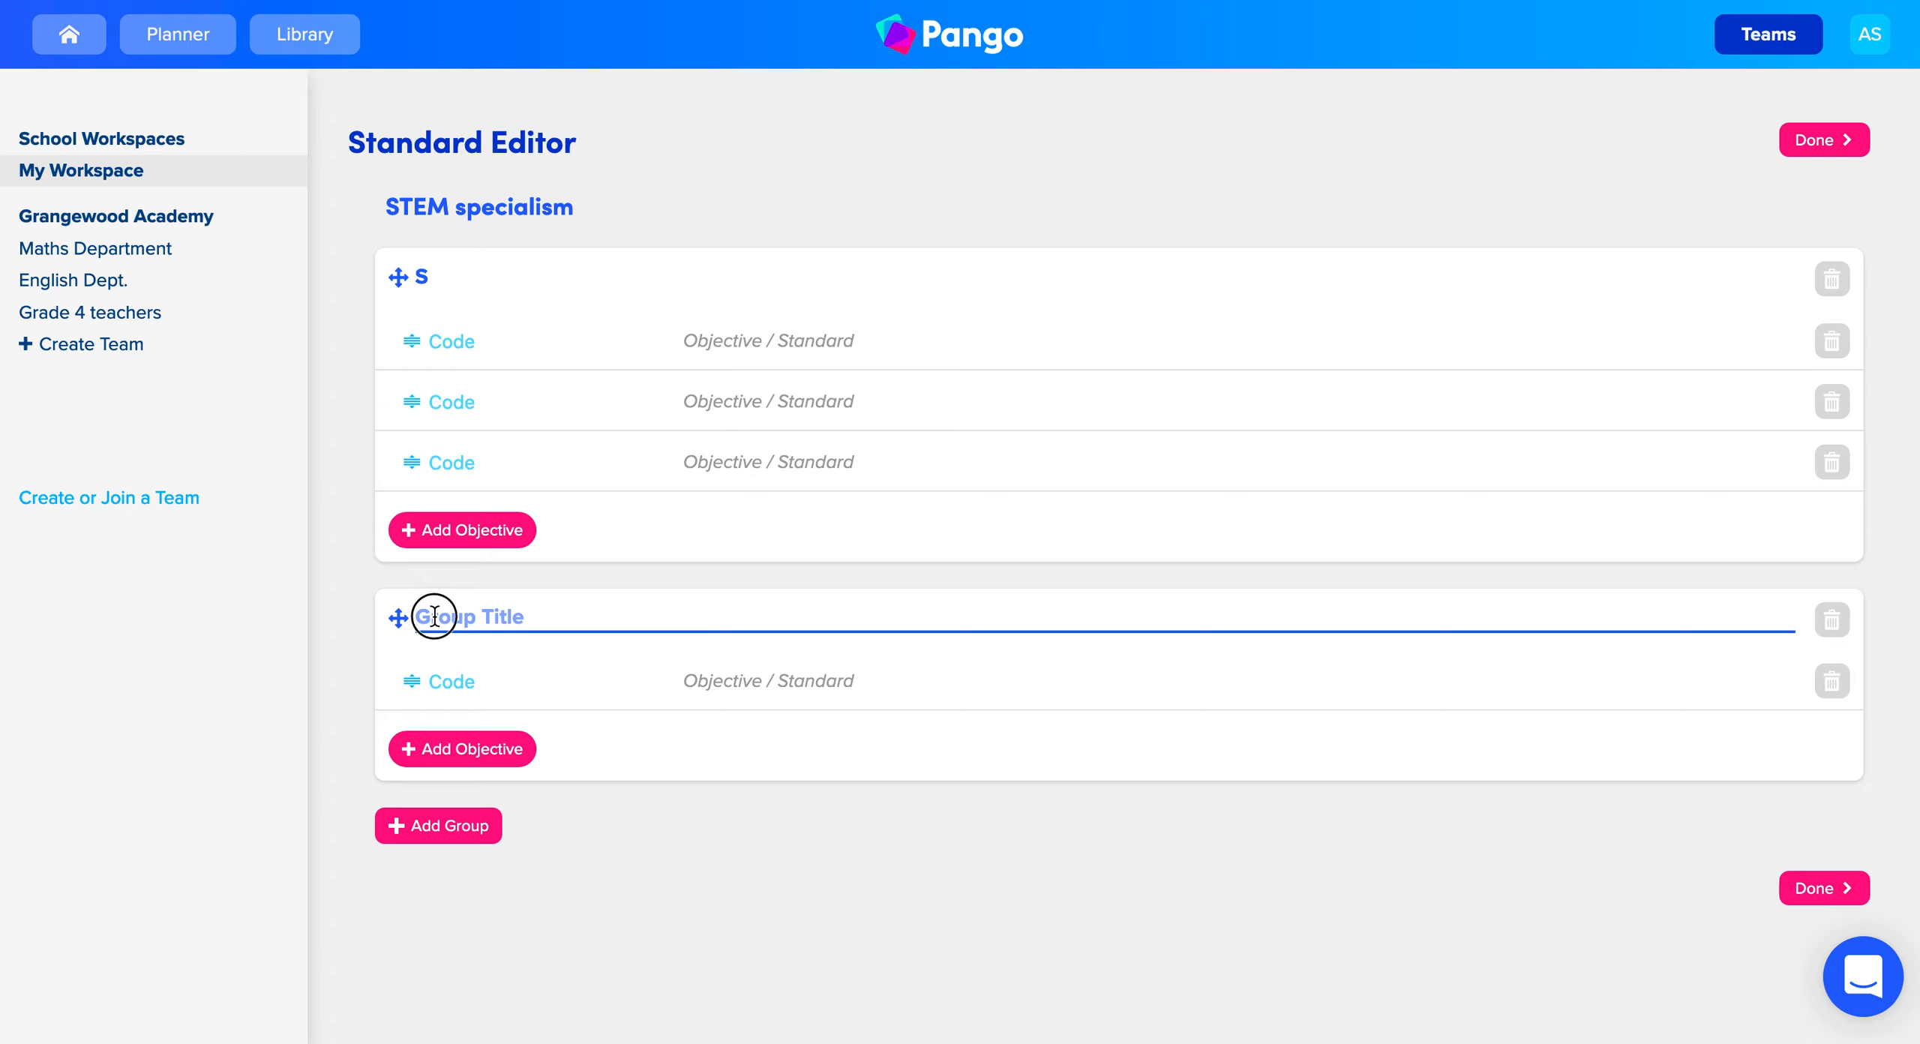
text(T)
click(461, 727)
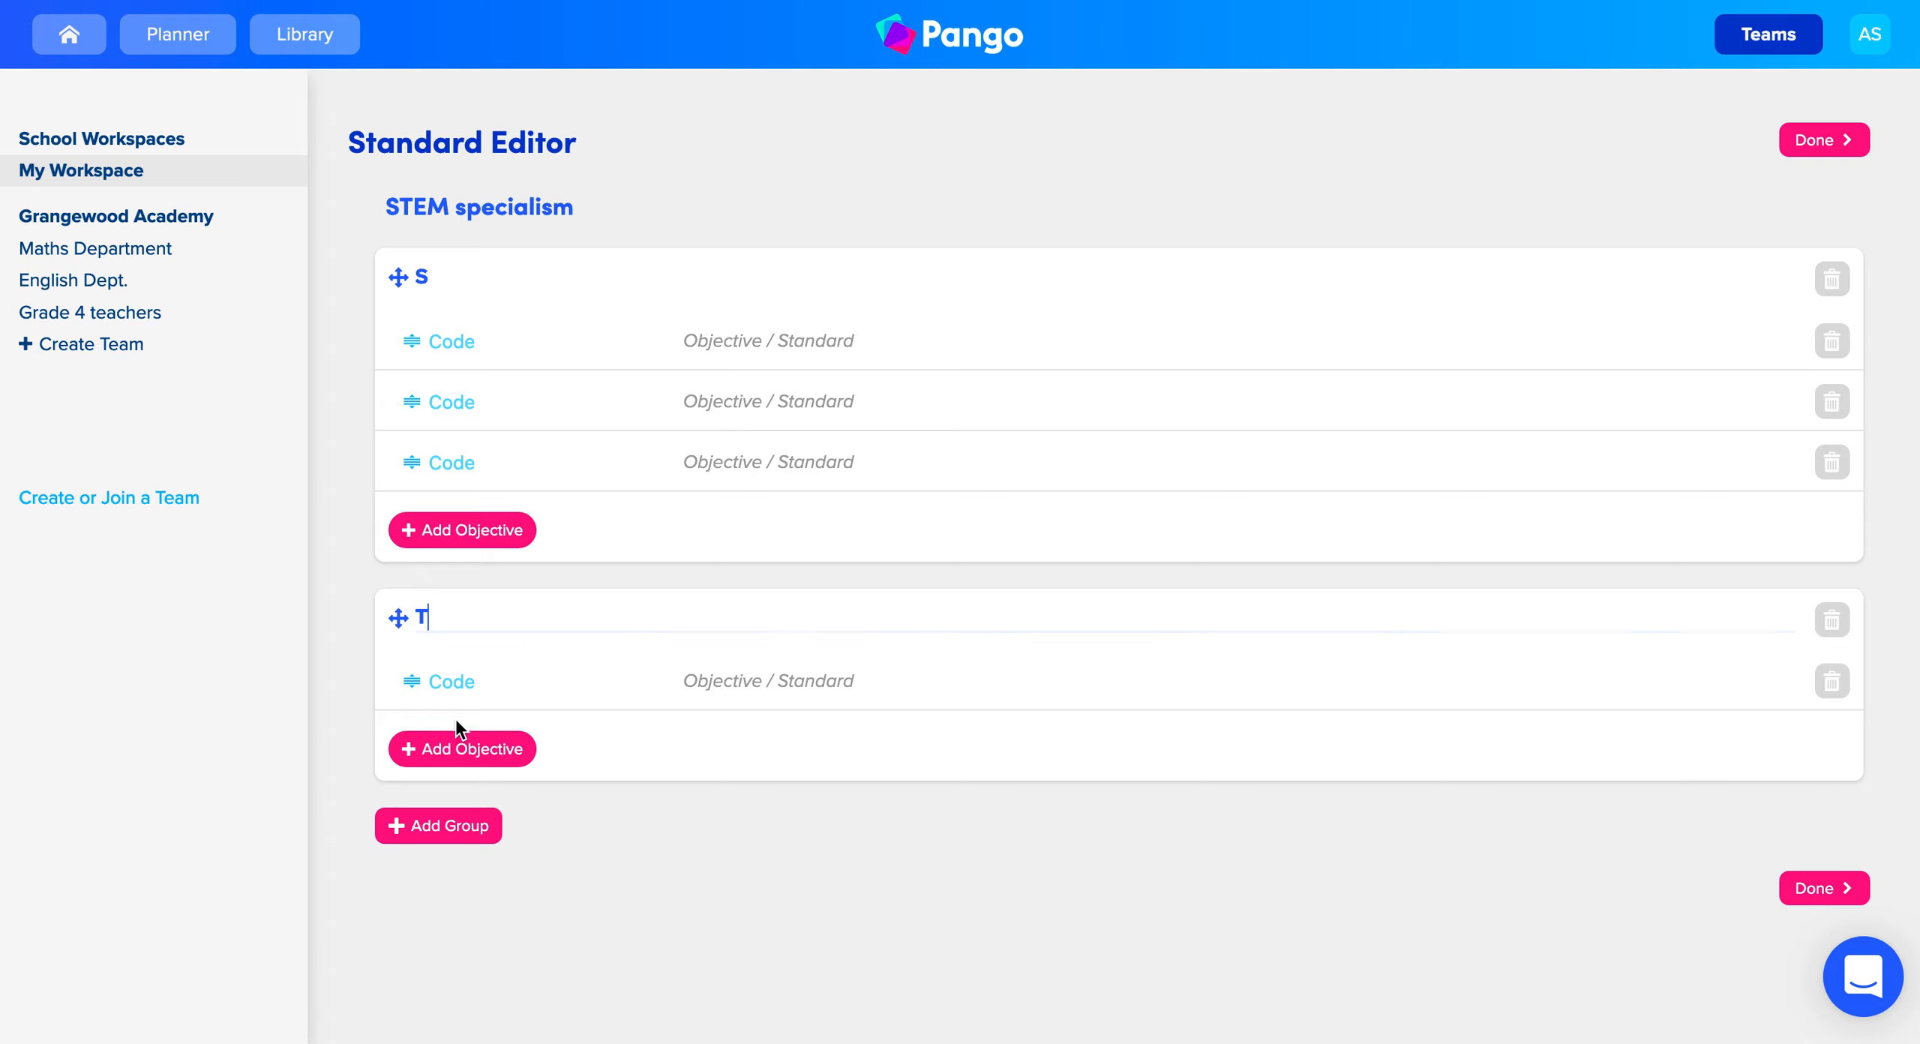
click(432, 824)
click(432, 828)
text(E)
Fill group S with the objective "pupils will be able to...." and three "etc" objectives, including one added row, and finish editing the set.
click(716, 339)
text(pupils will be able to.//)
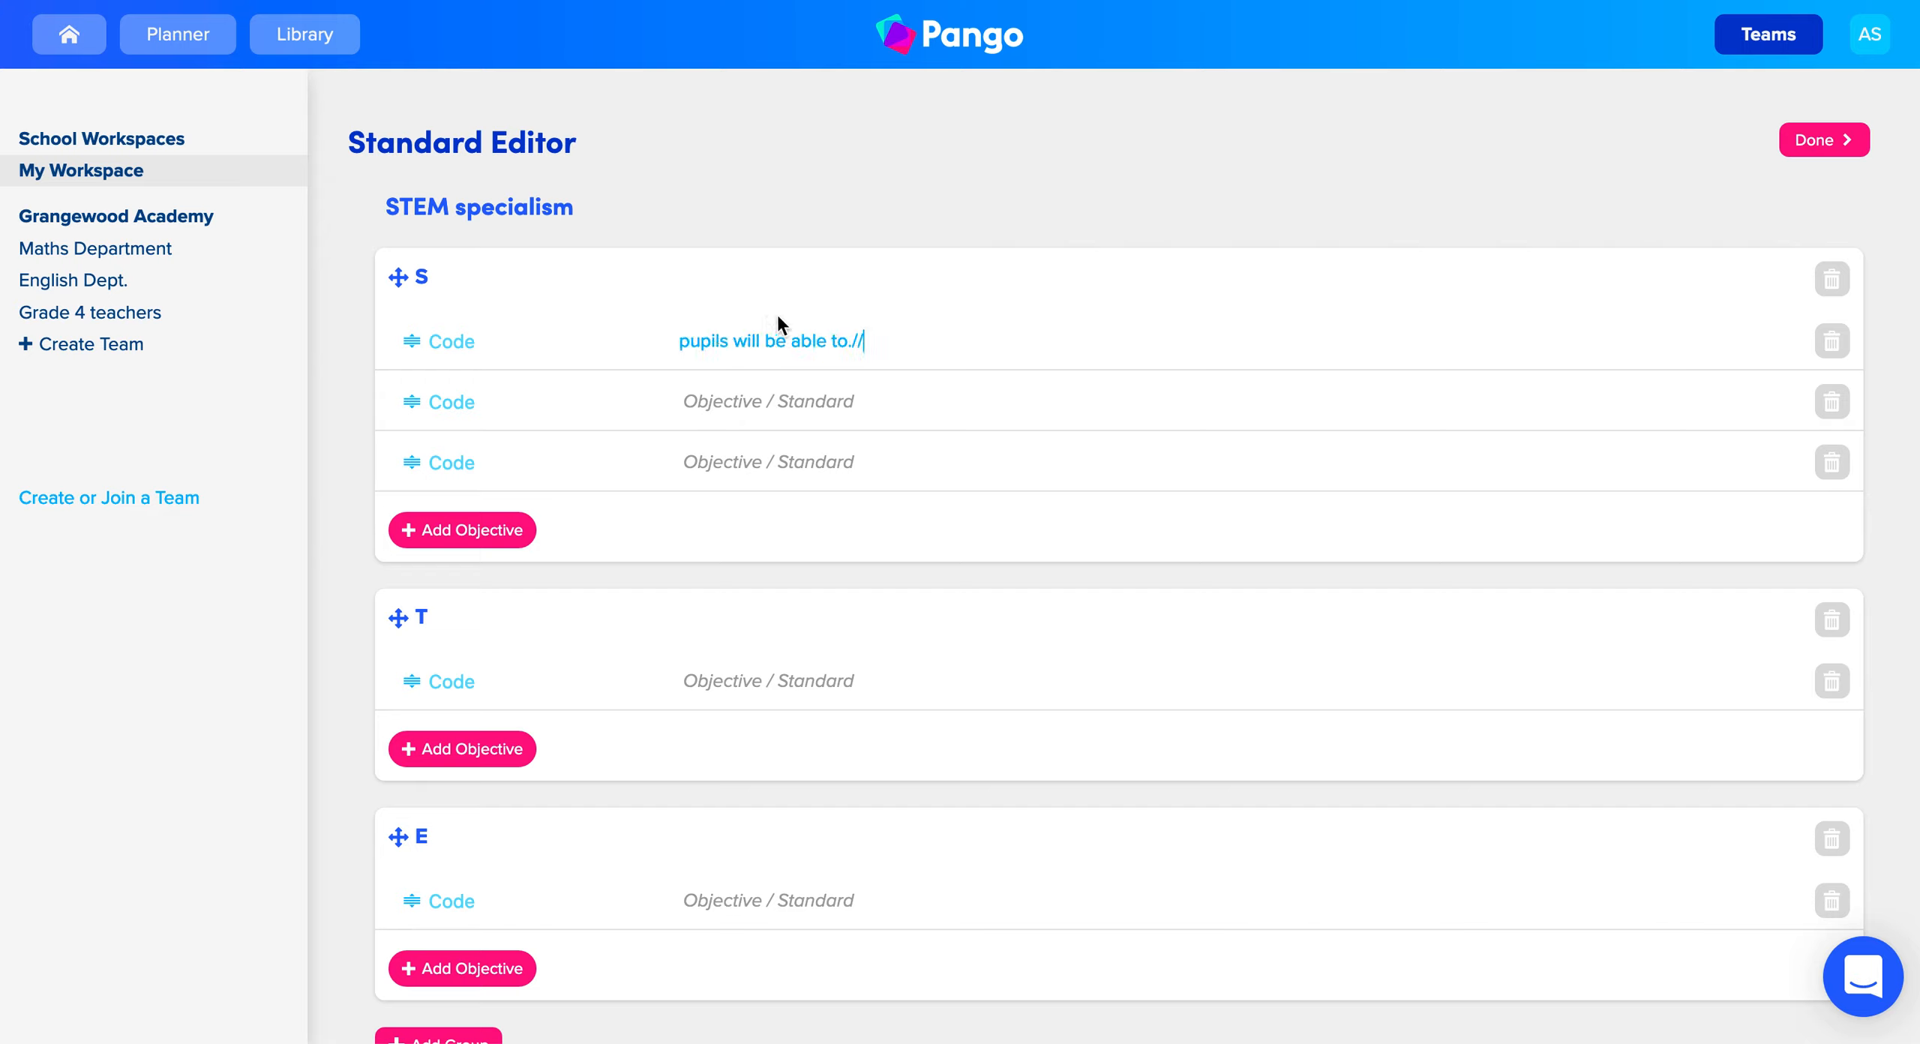
key(BackSpace)
text(e)
click(849, 468)
text(e)
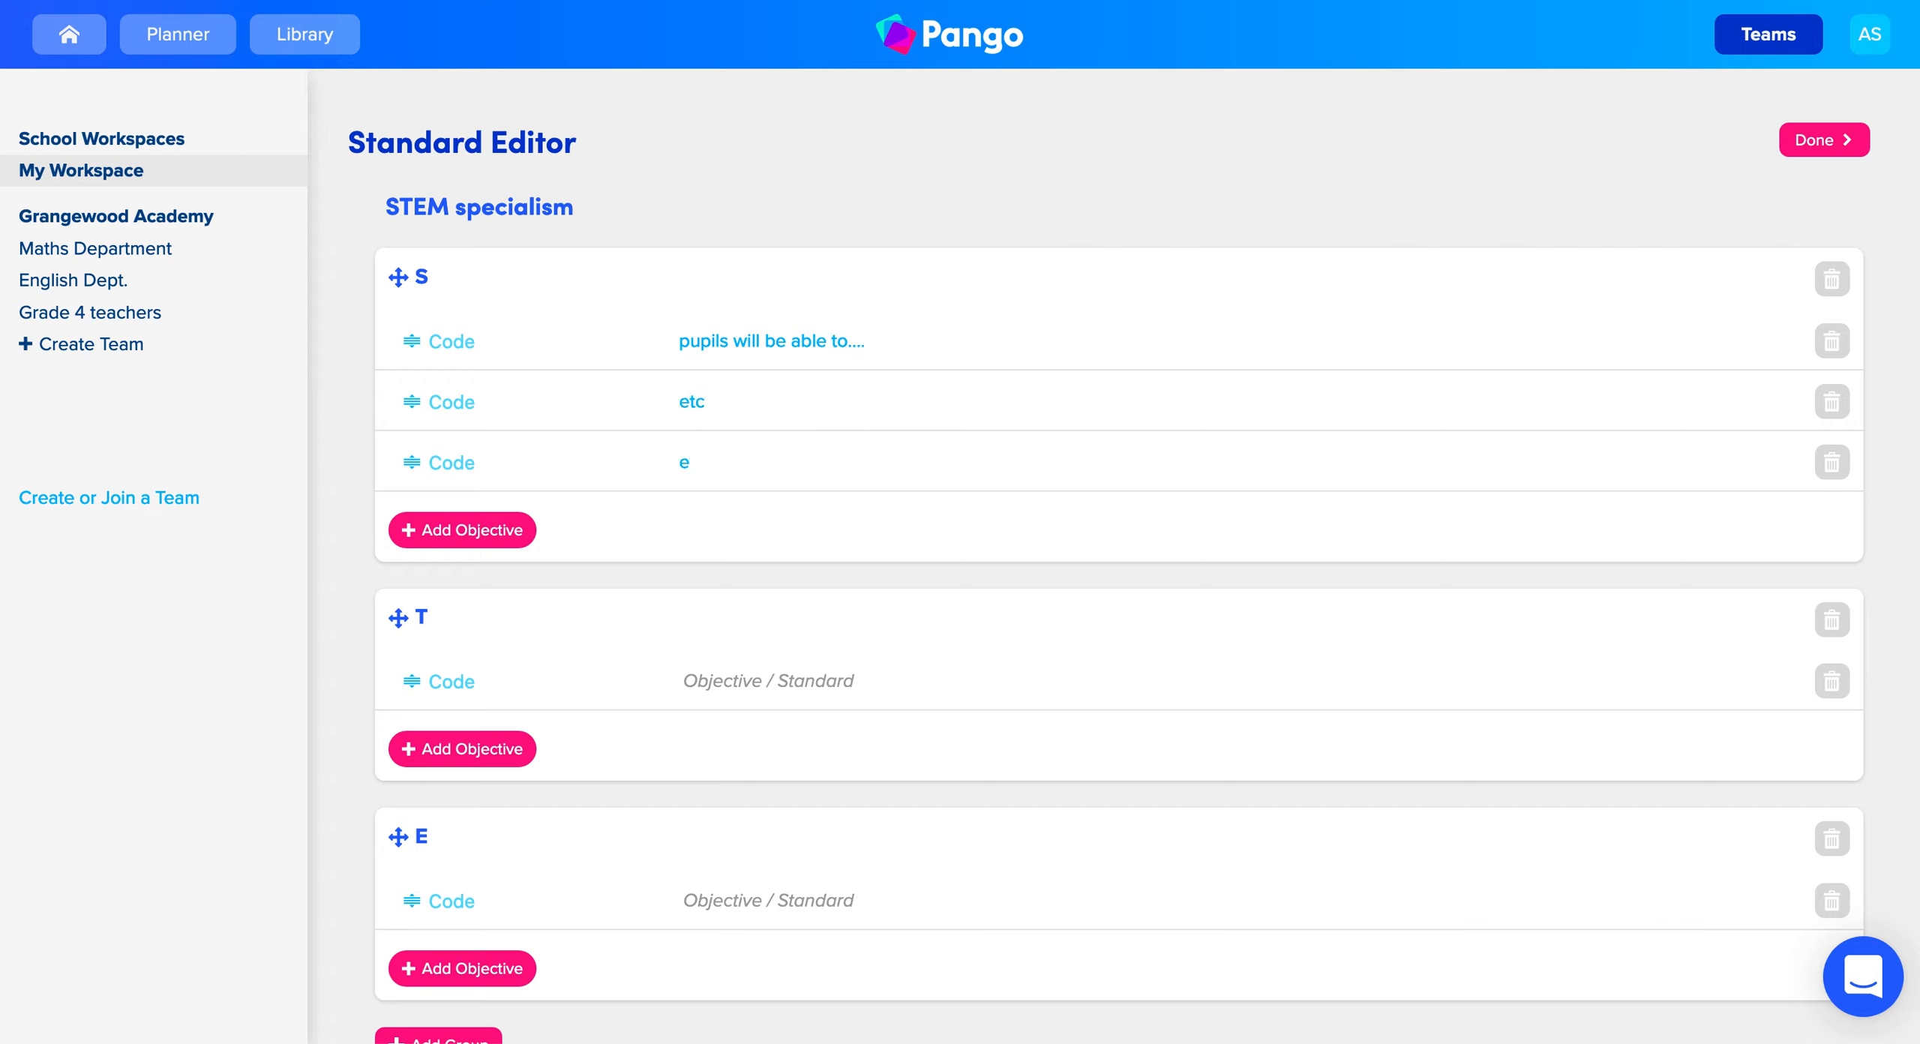
click(535, 546)
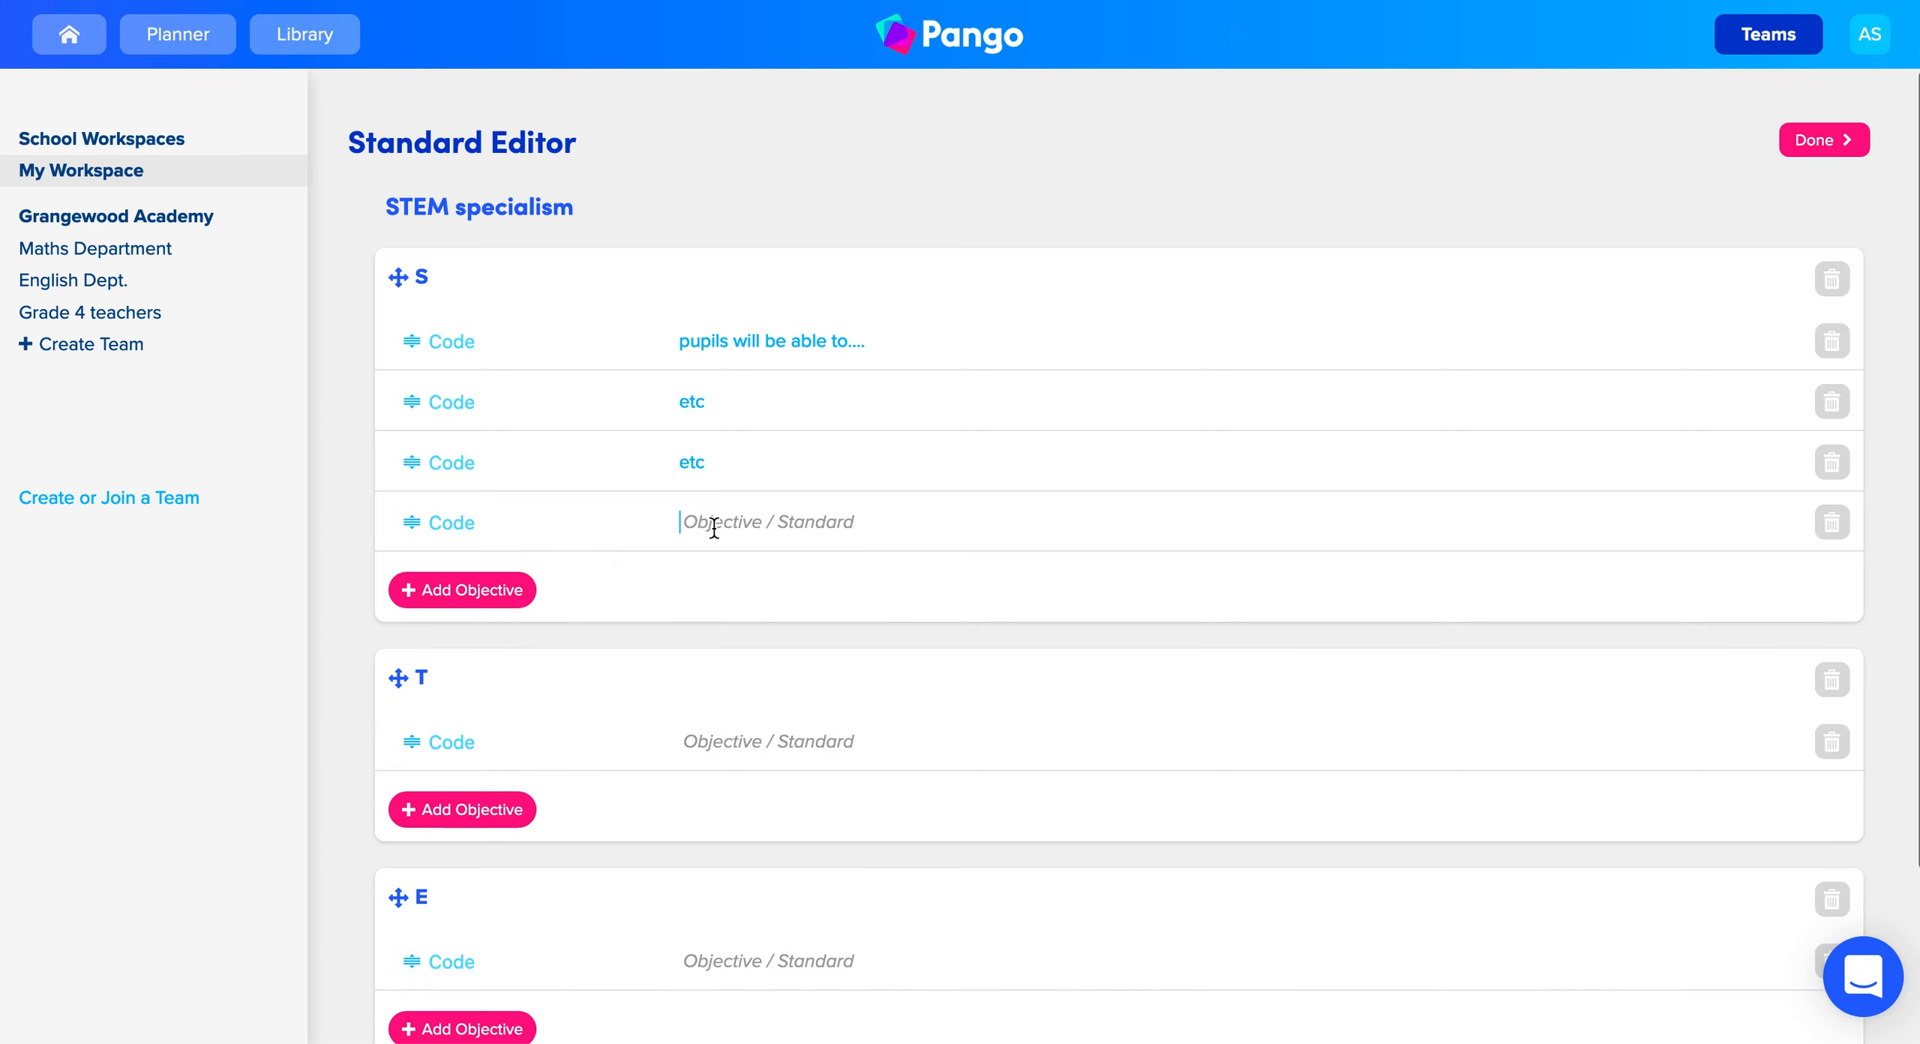
text(etc)
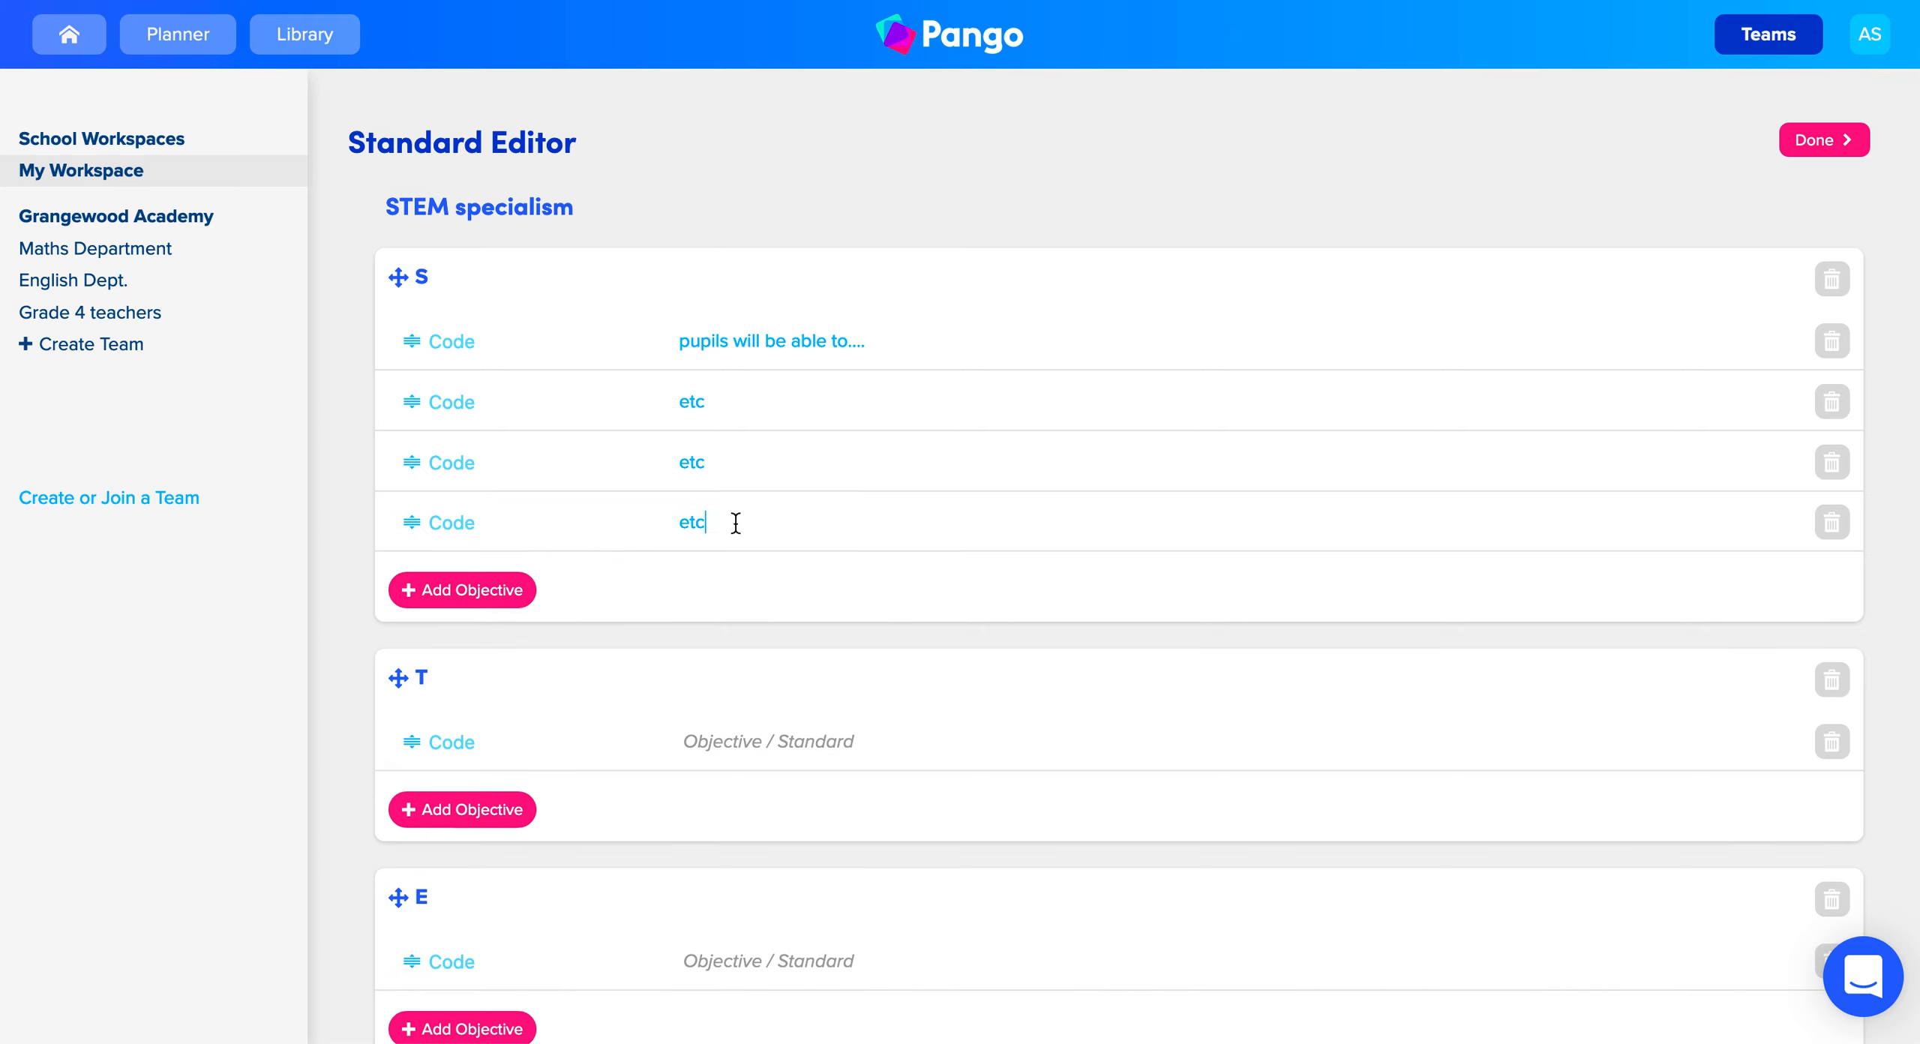
click(1806, 138)
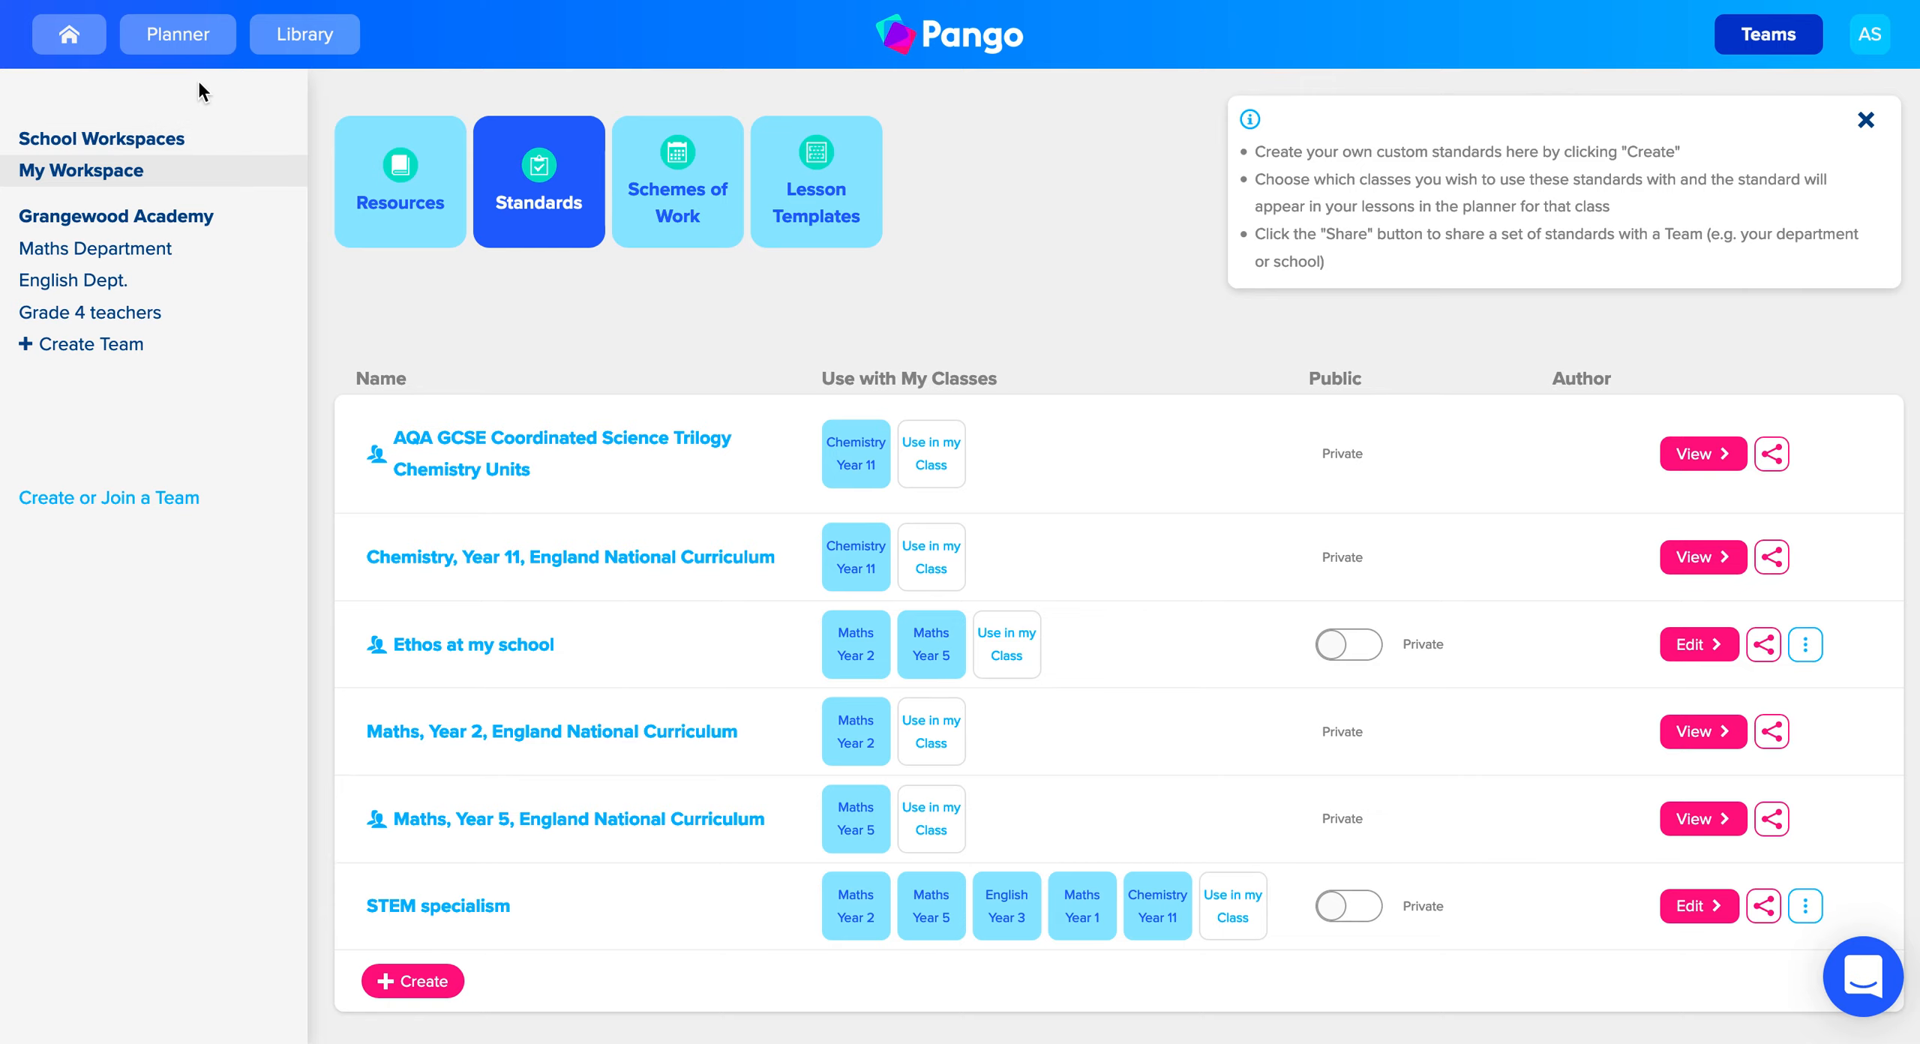
Review the STEM specialism objectives available to choose for the Halogens lesson in the Chemistry Year 11 class's Periodic Table unit.
click(189, 43)
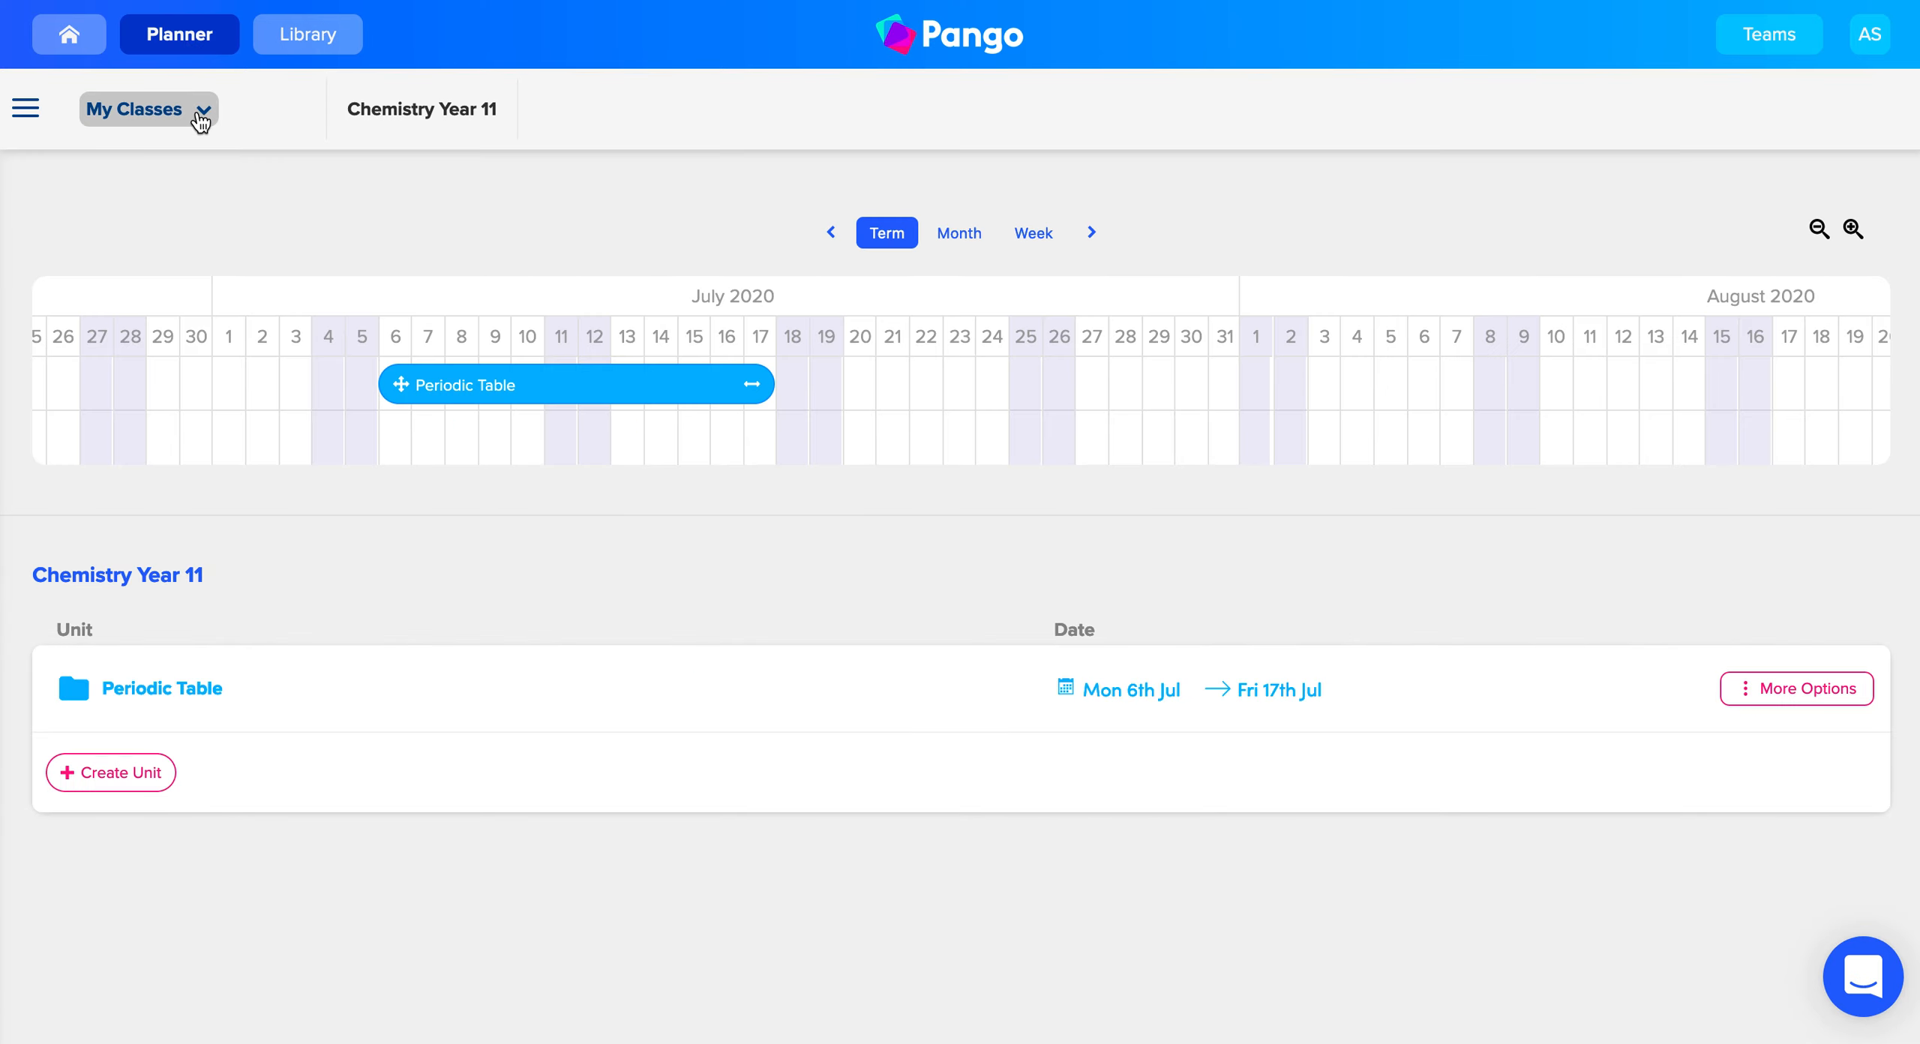
click(124, 690)
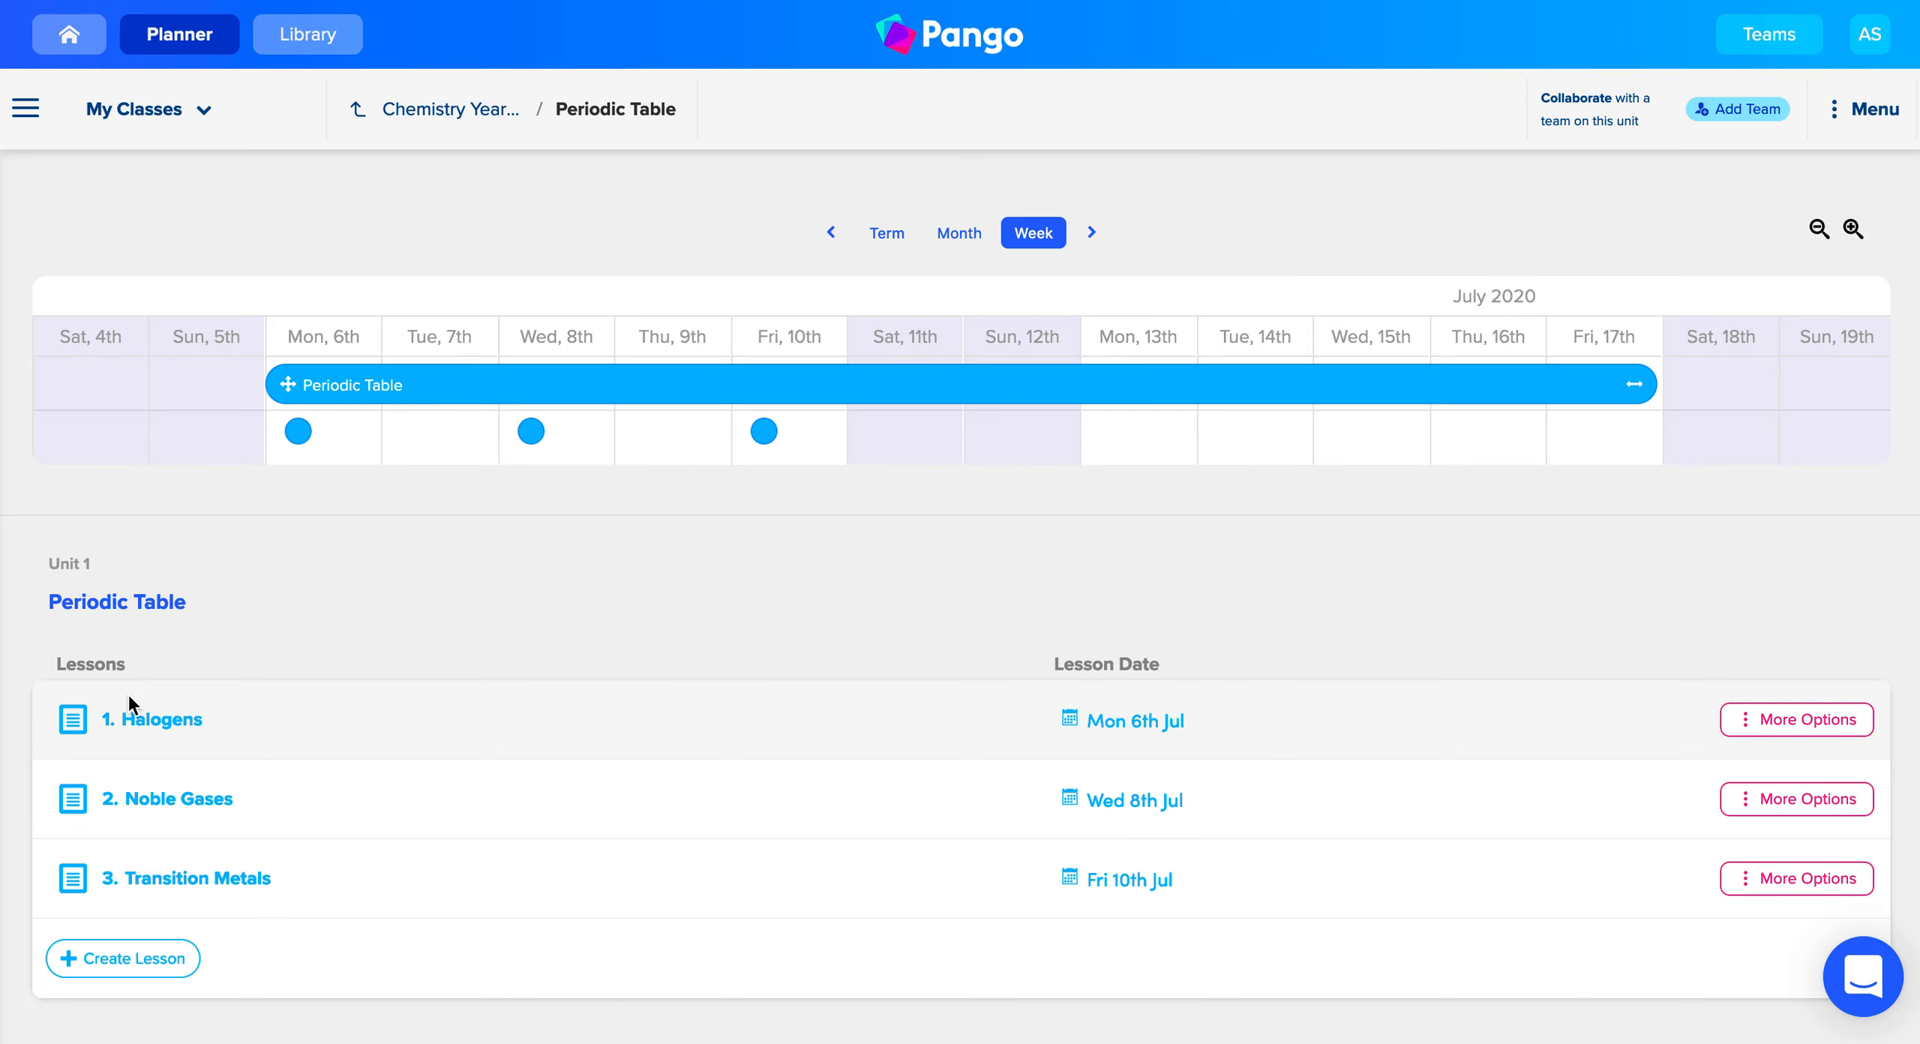
click(150, 728)
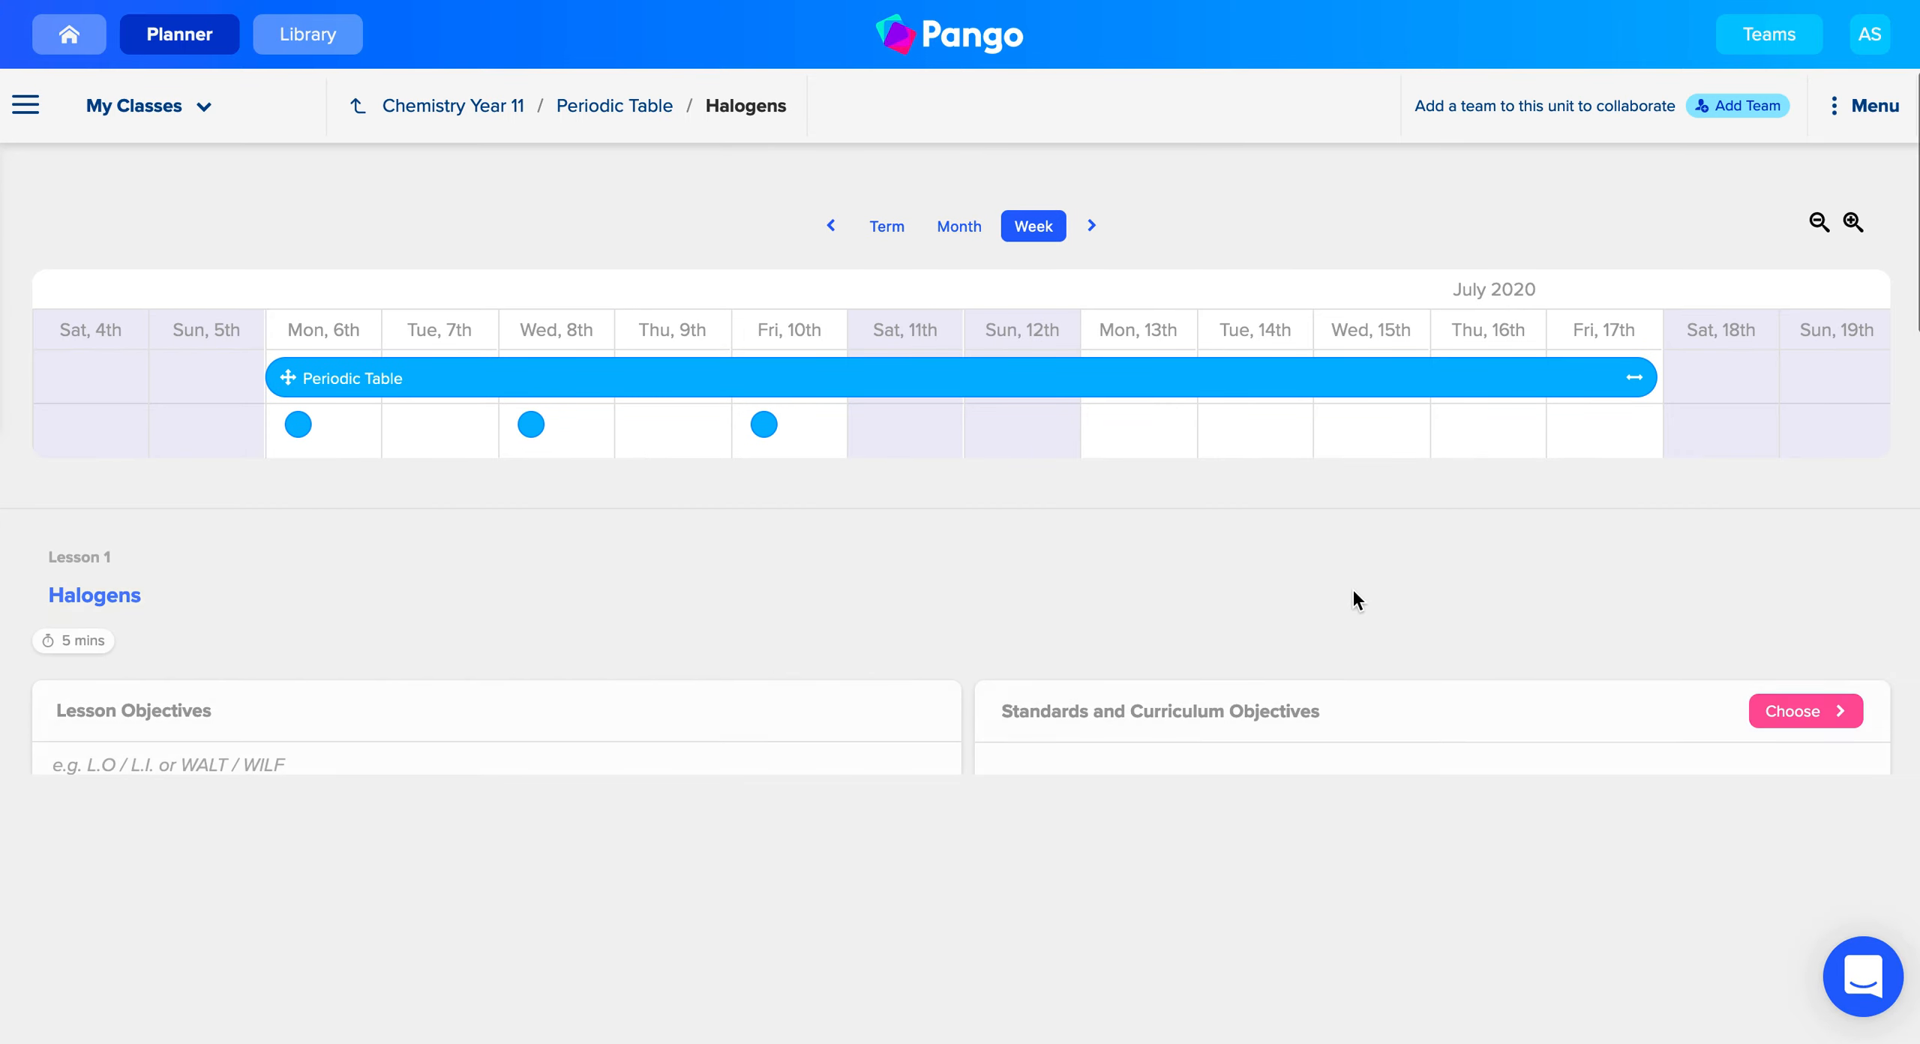
click(1779, 719)
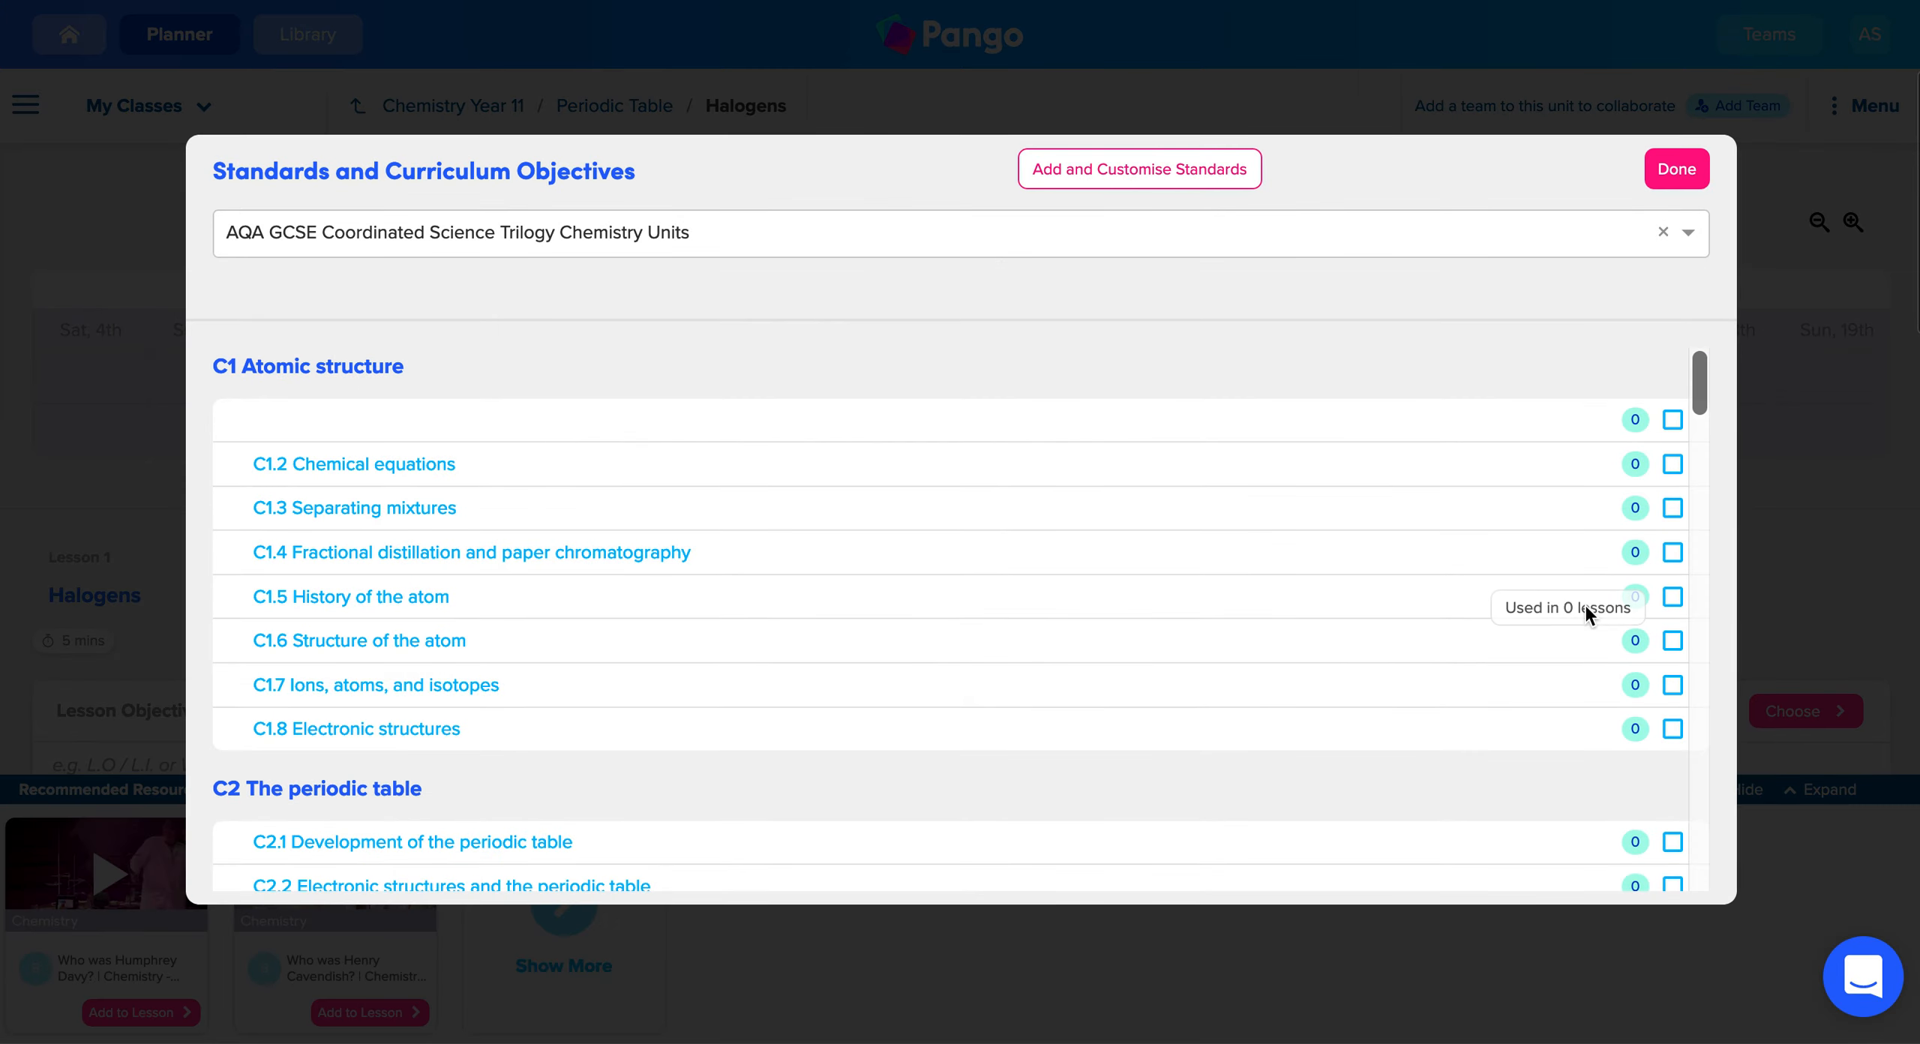
click(1686, 236)
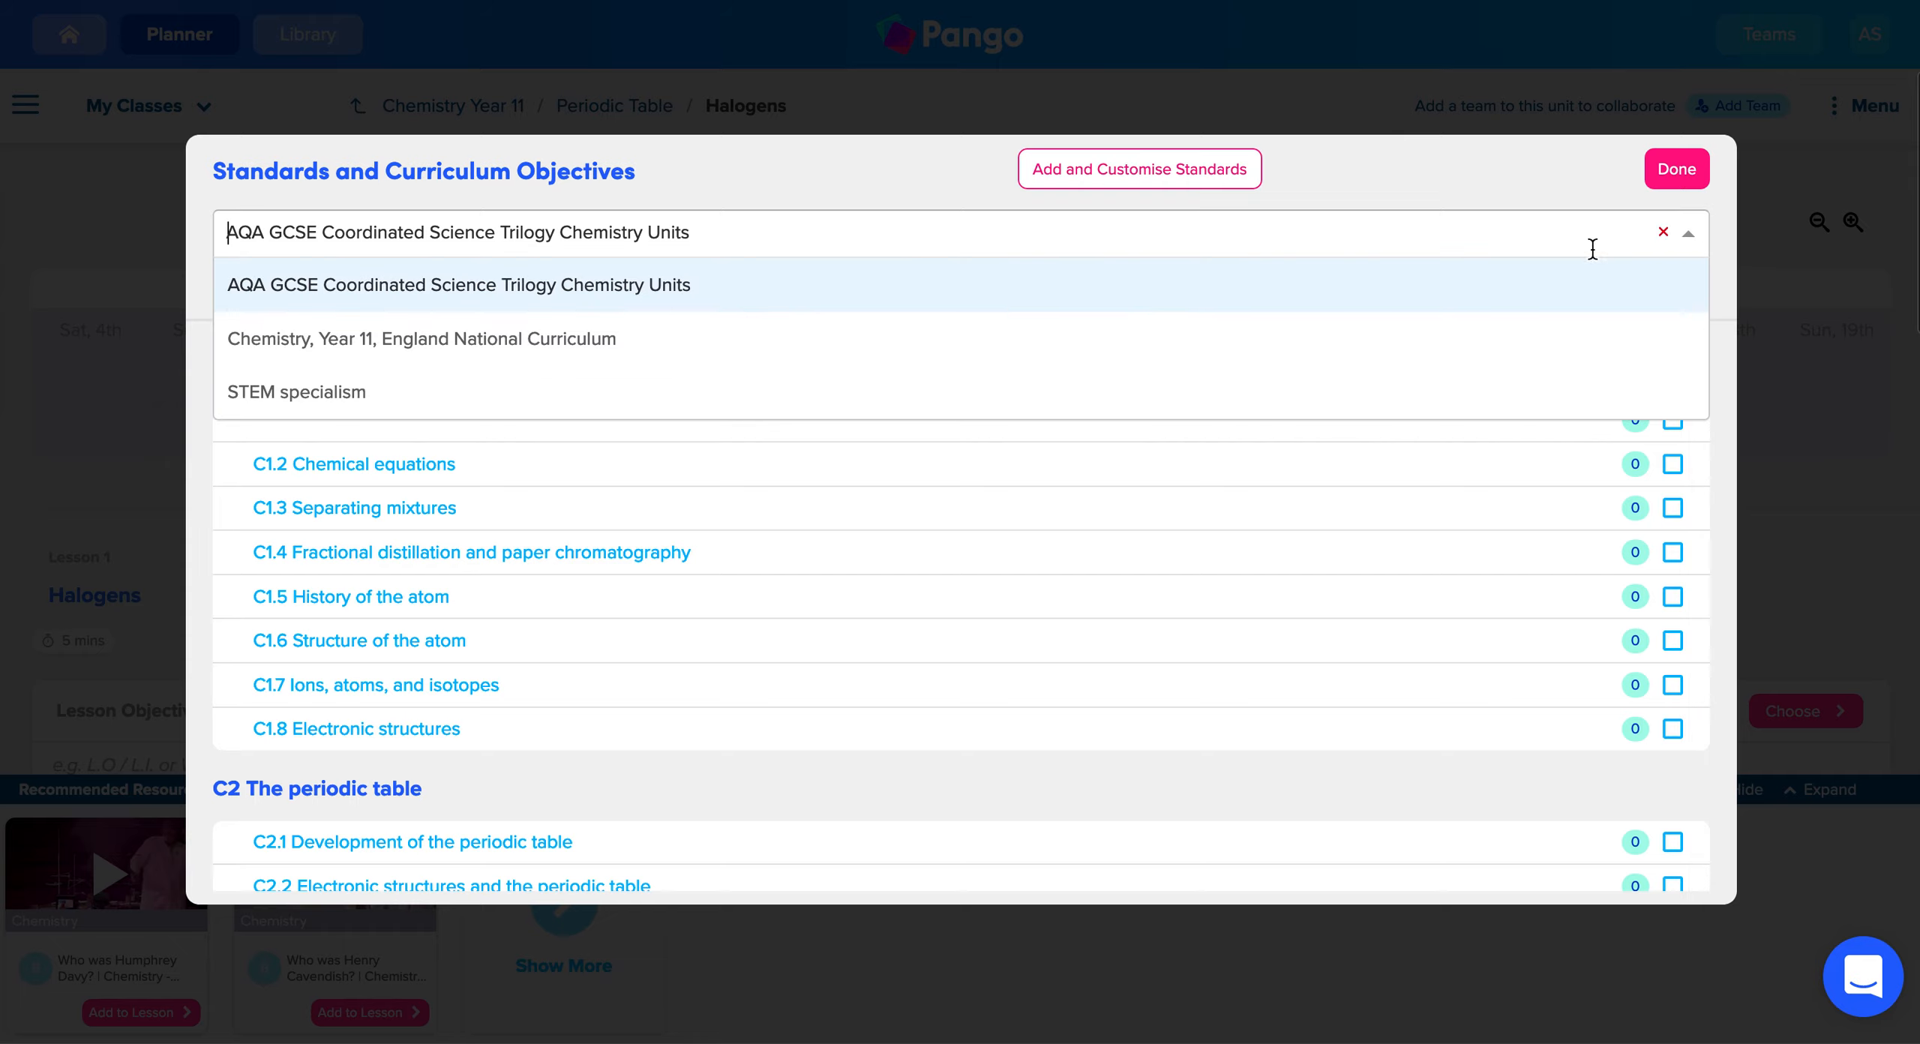
click(1080, 401)
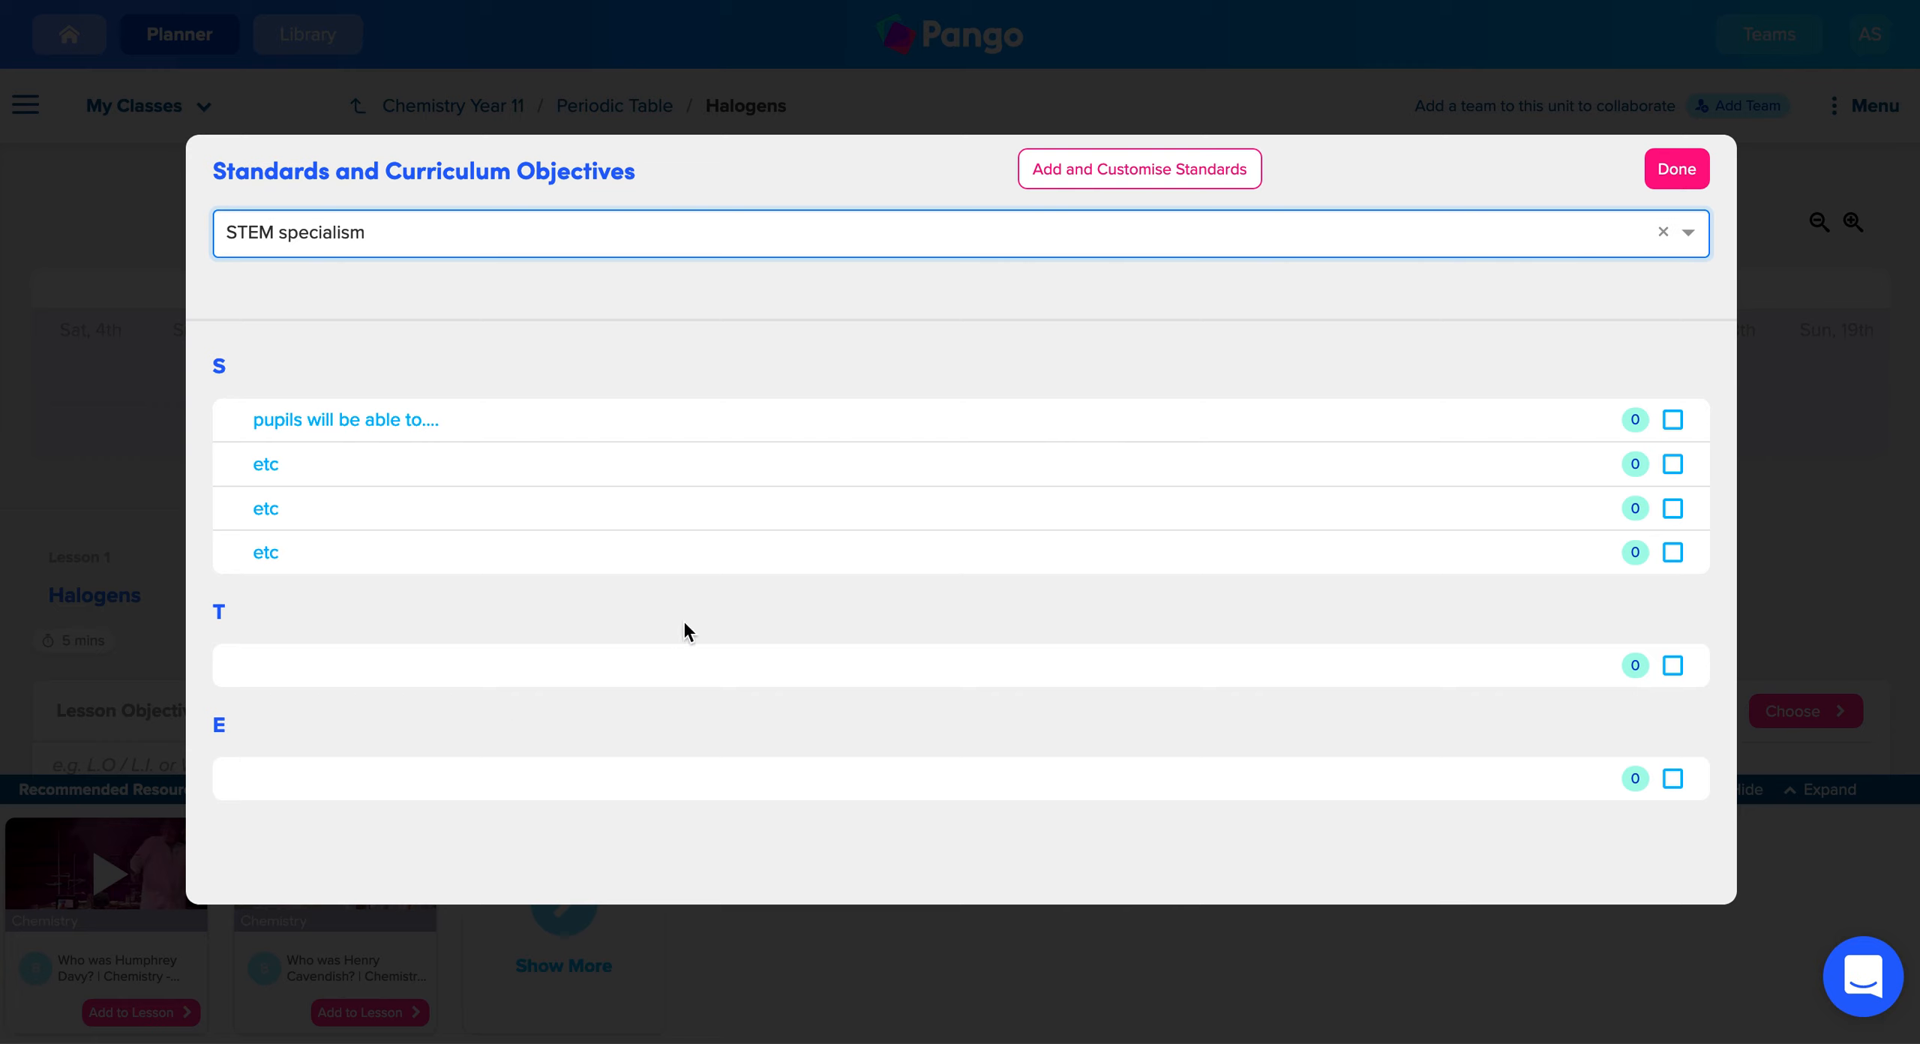
click(1677, 169)
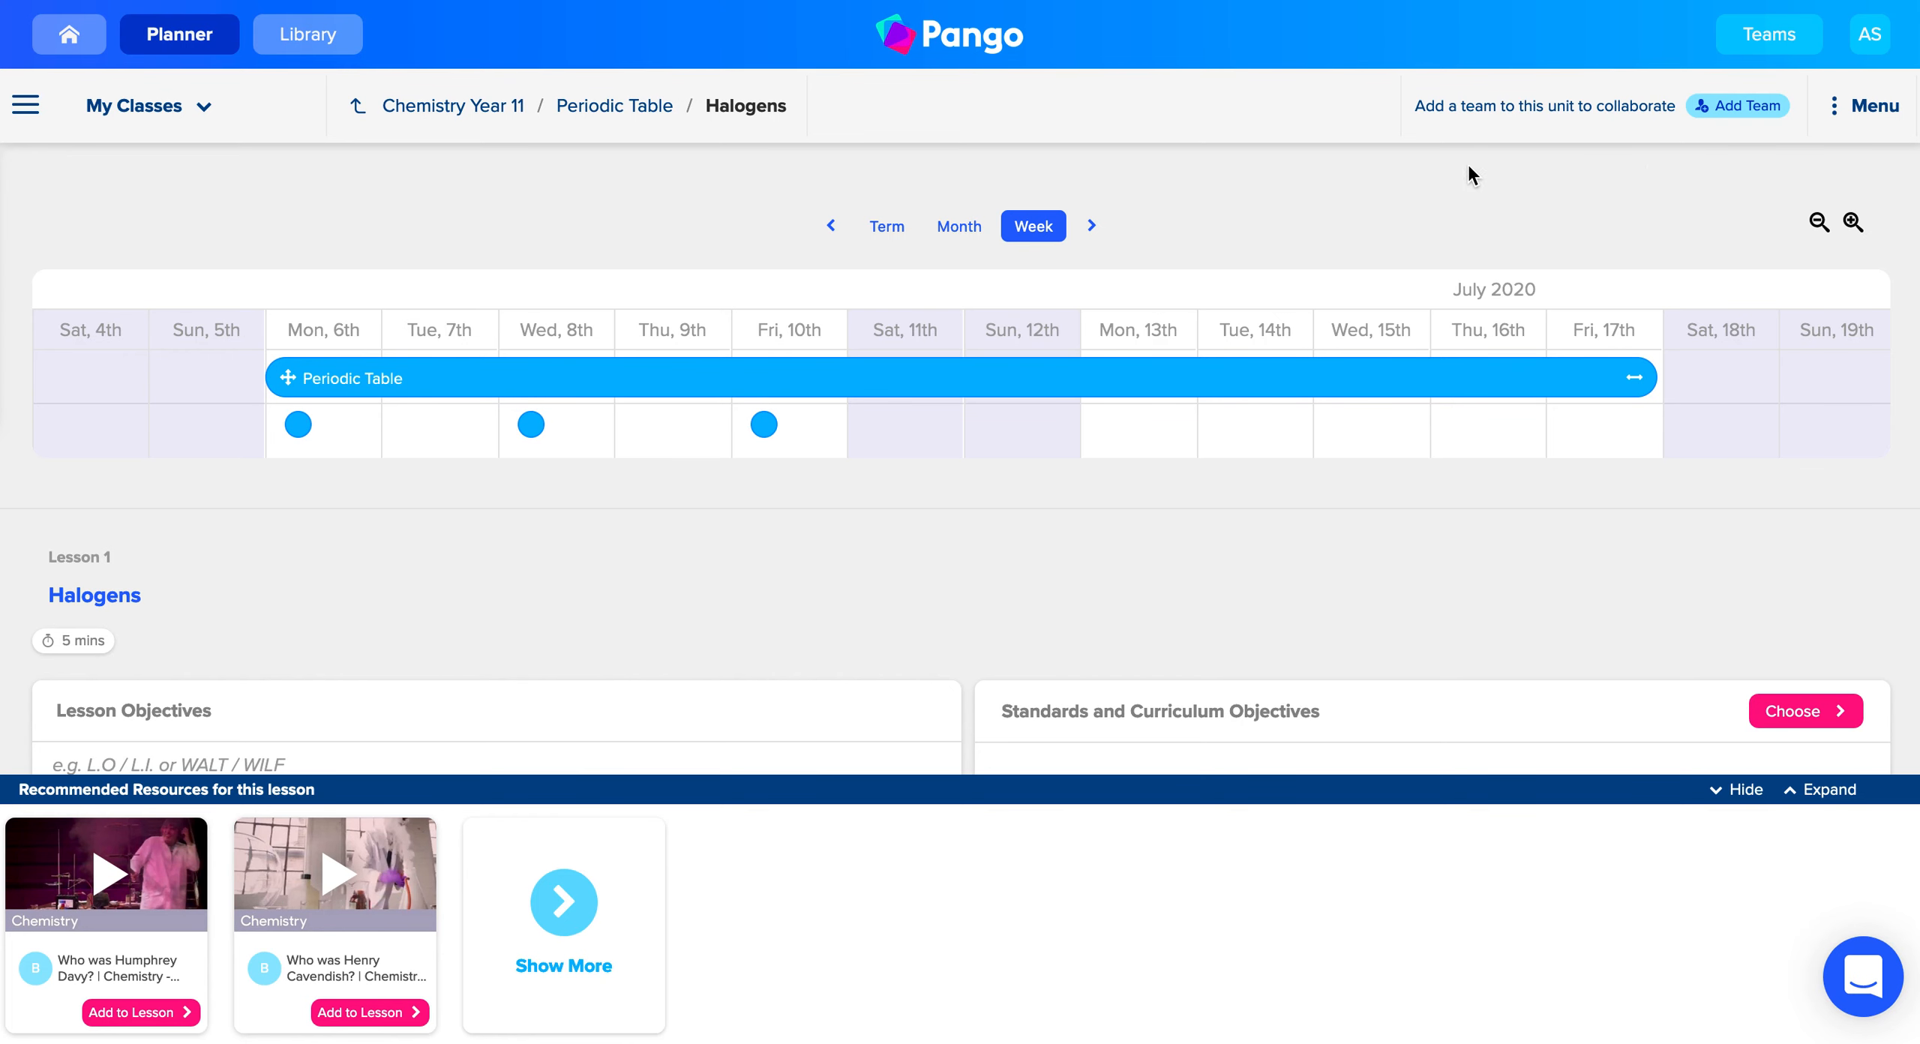
Open the Multiply 2-digits by 2-digits lesson in the Maths Year 5 class's Block 1 (Spring) - Number: Multiplication & Division unit.
click(216, 110)
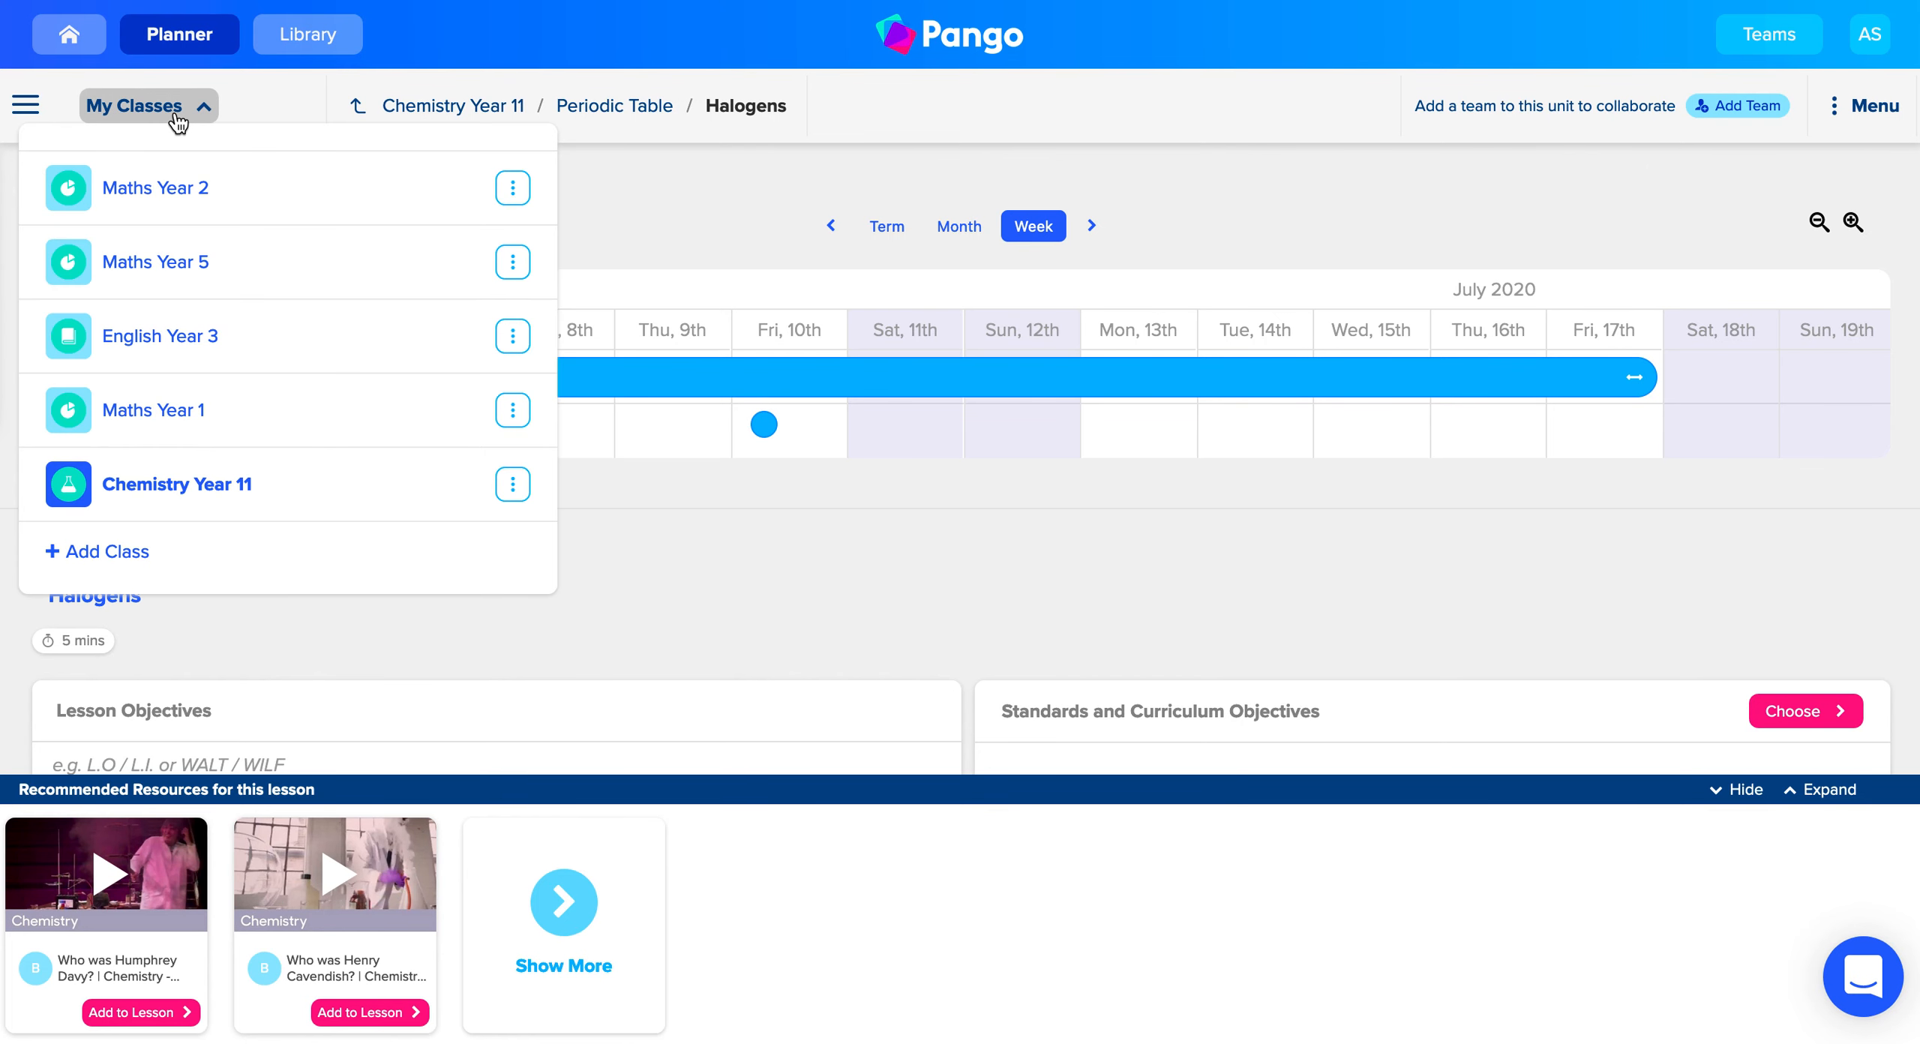
click(168, 255)
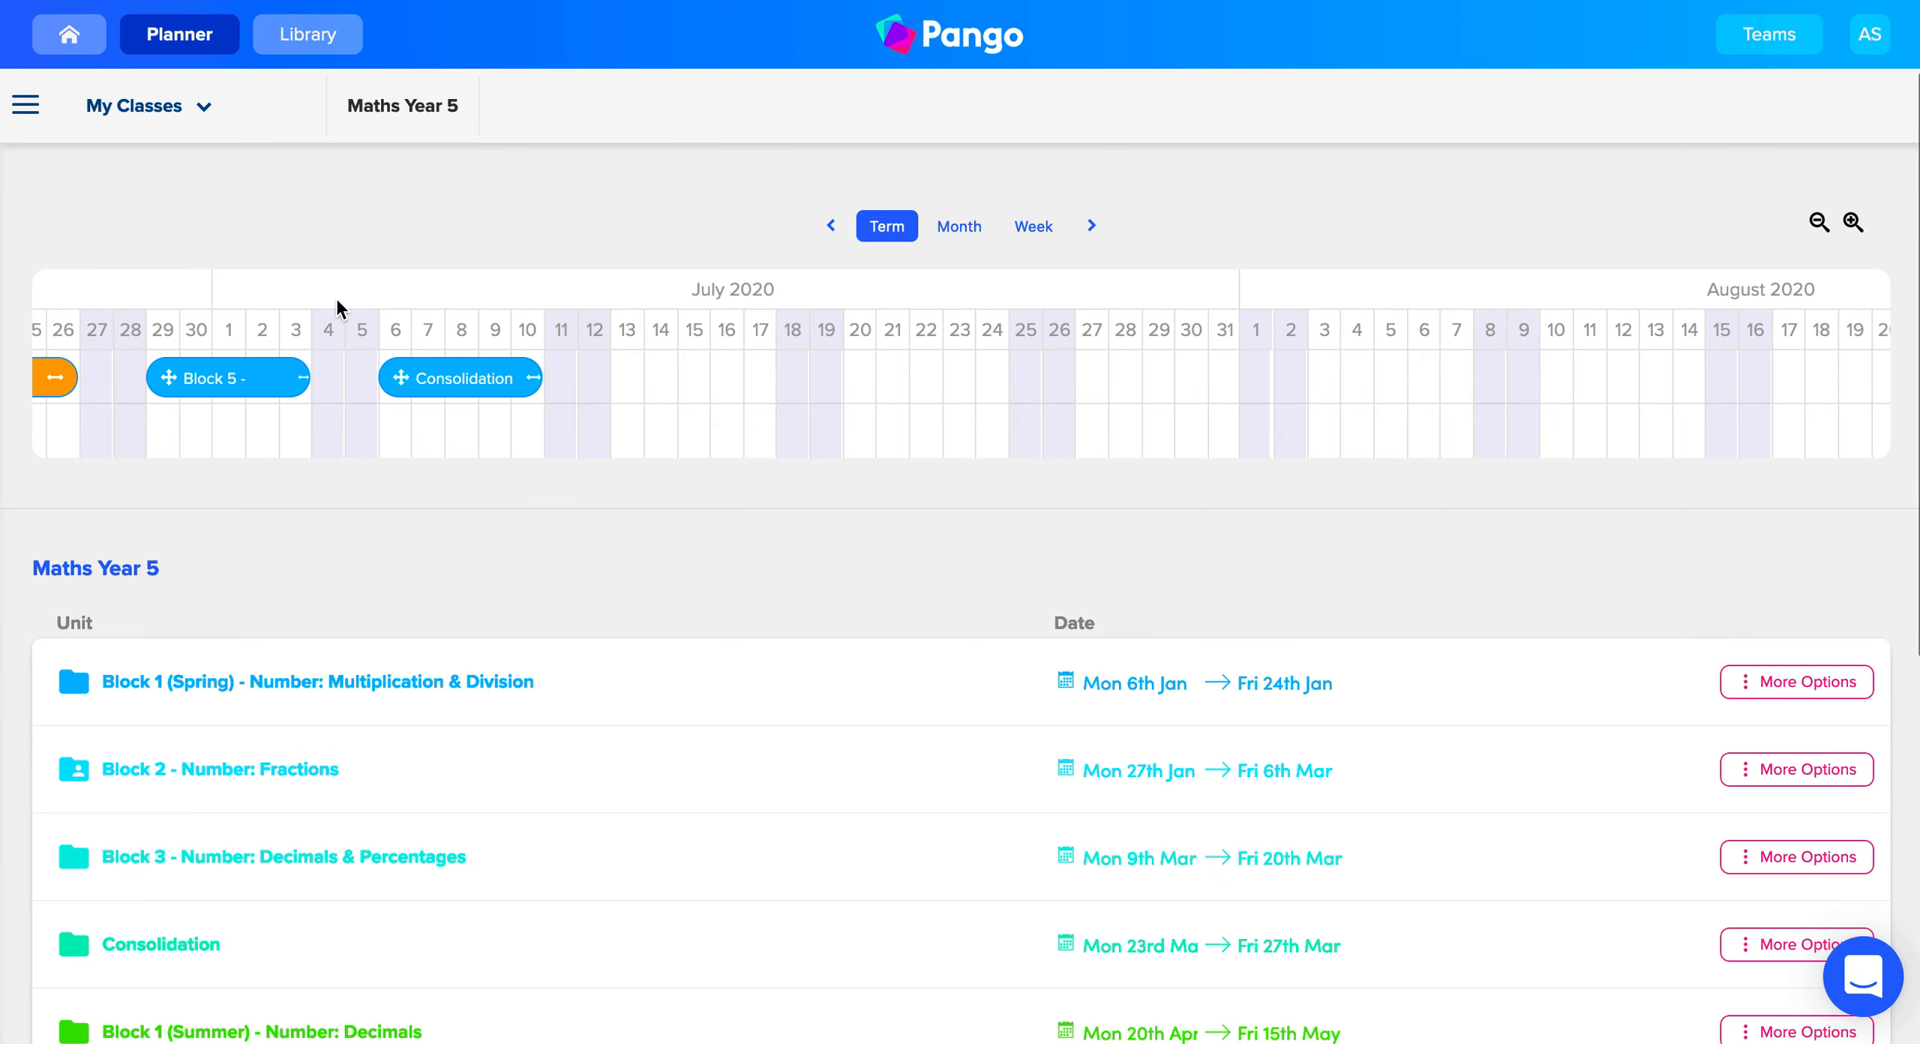
click(367, 699)
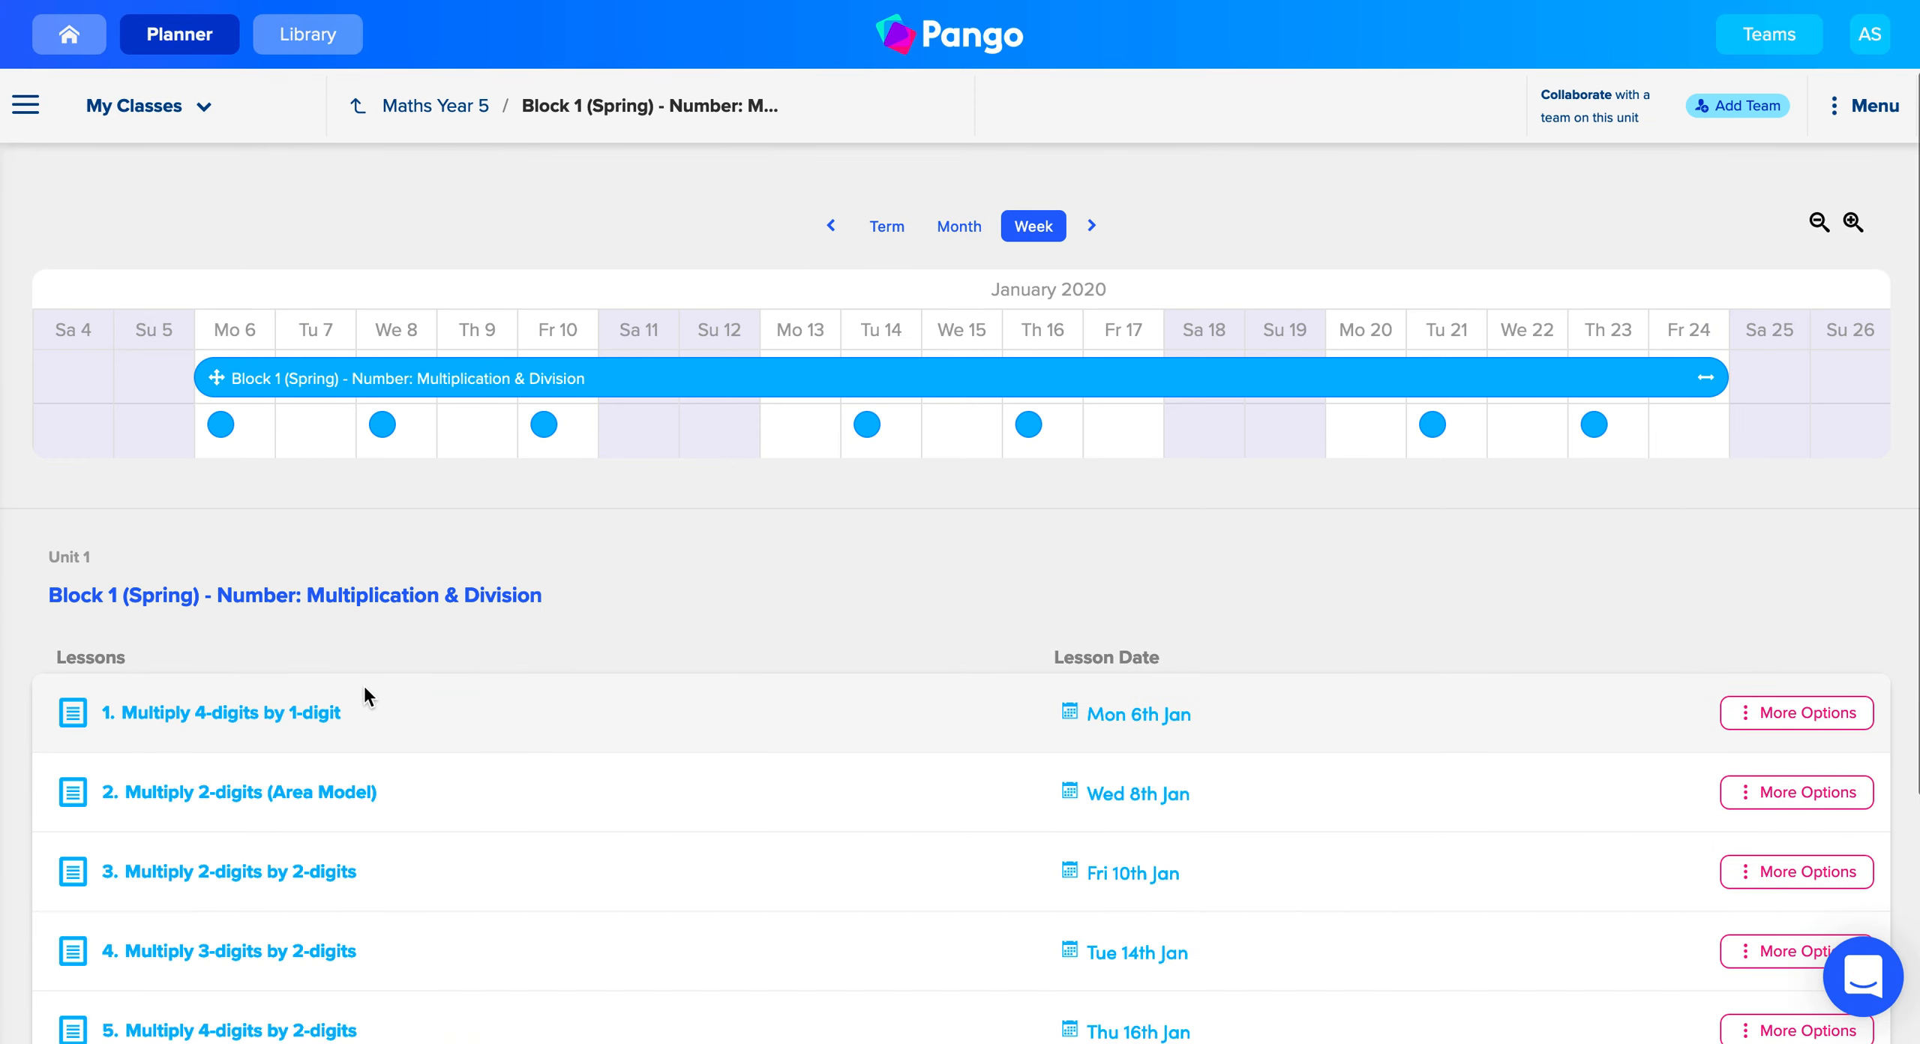
click(267, 873)
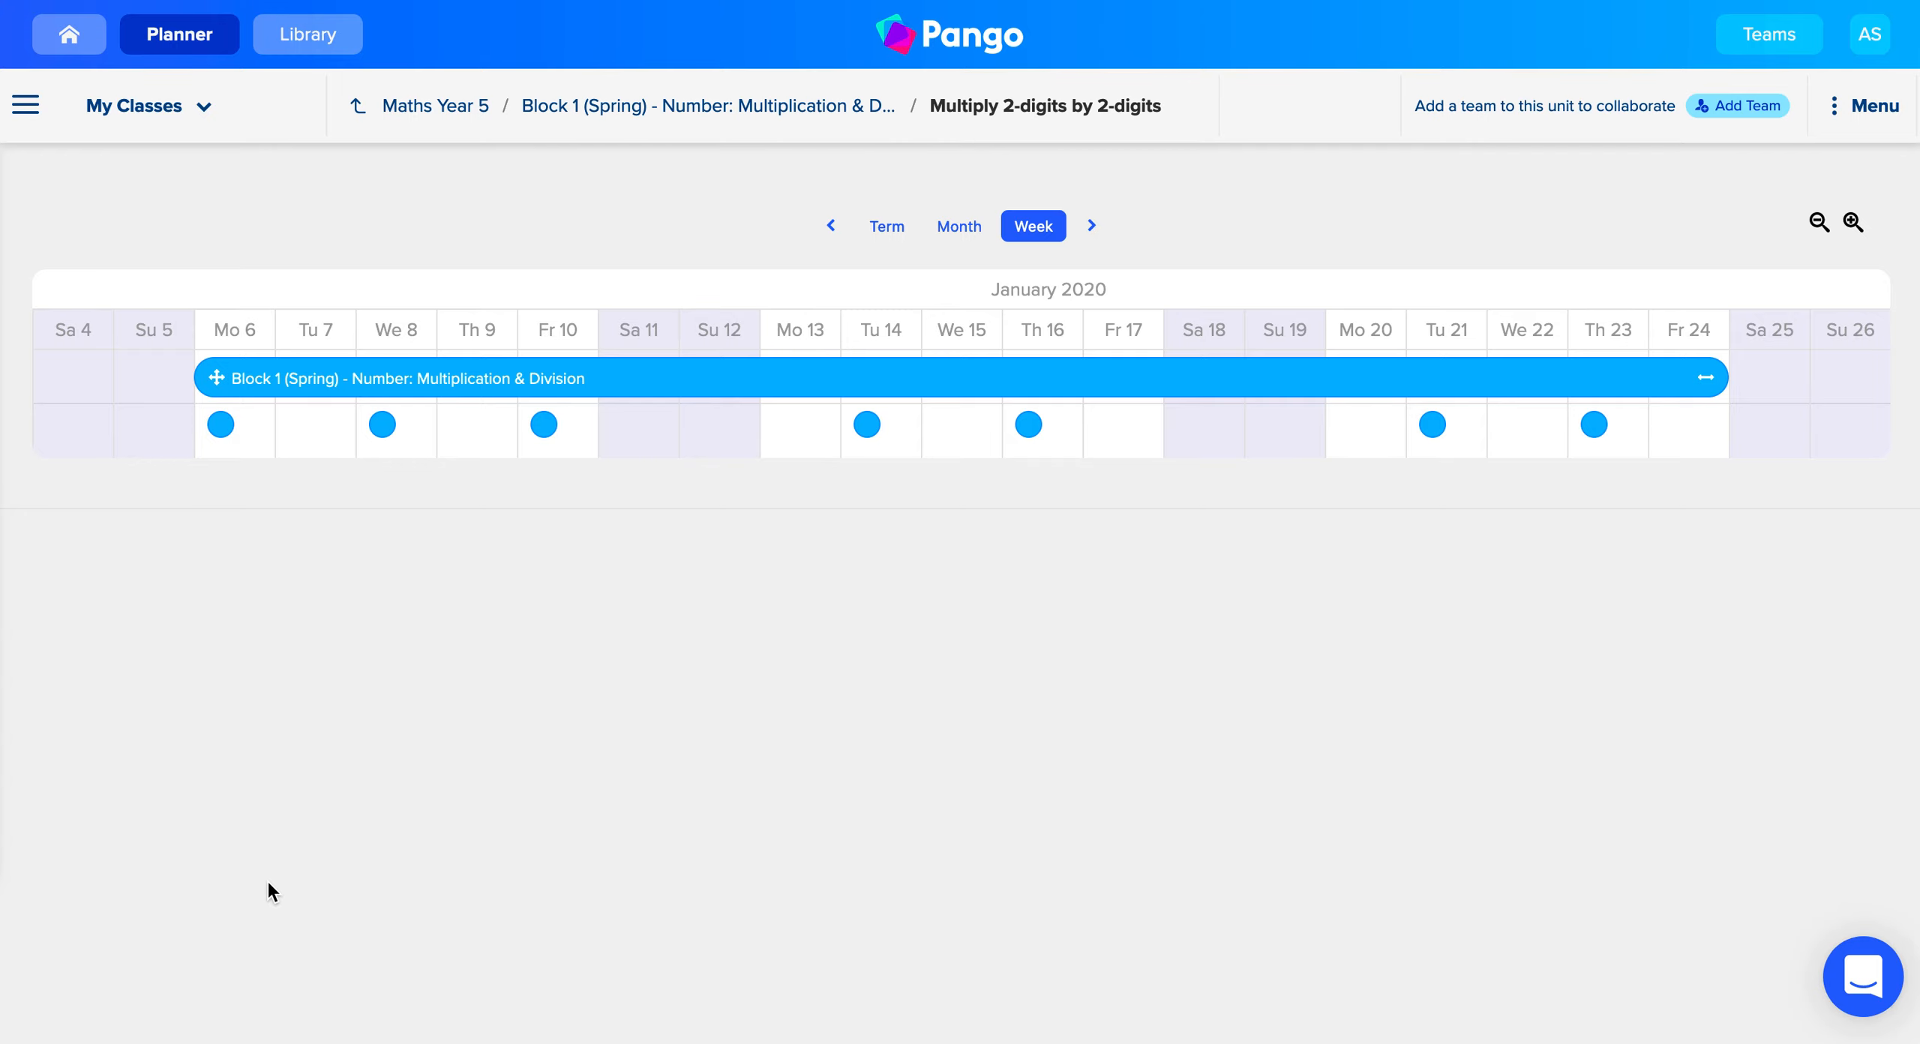
Attach objective 1.2 "Teachers will..." from the Ethos at my school standards to the Multiply 2-digits by 2-digits lesson.
click(1767, 668)
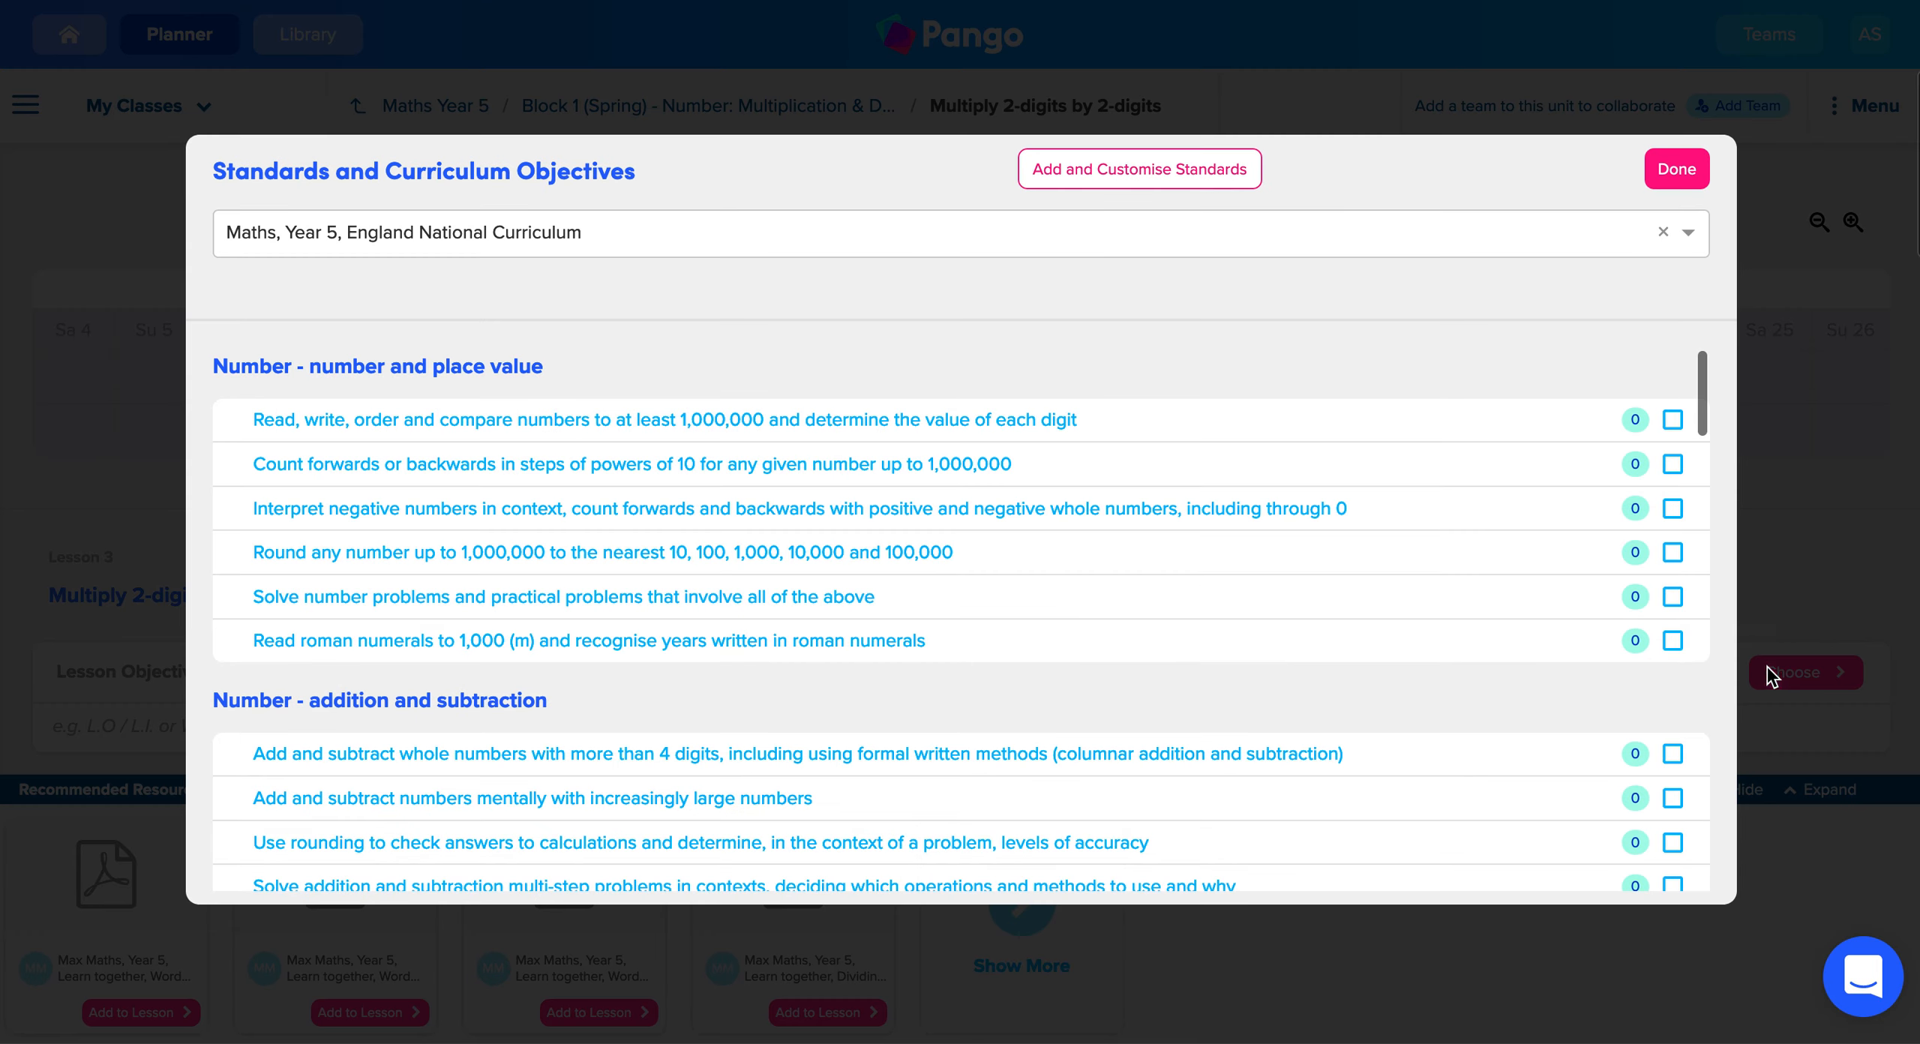
click(1677, 241)
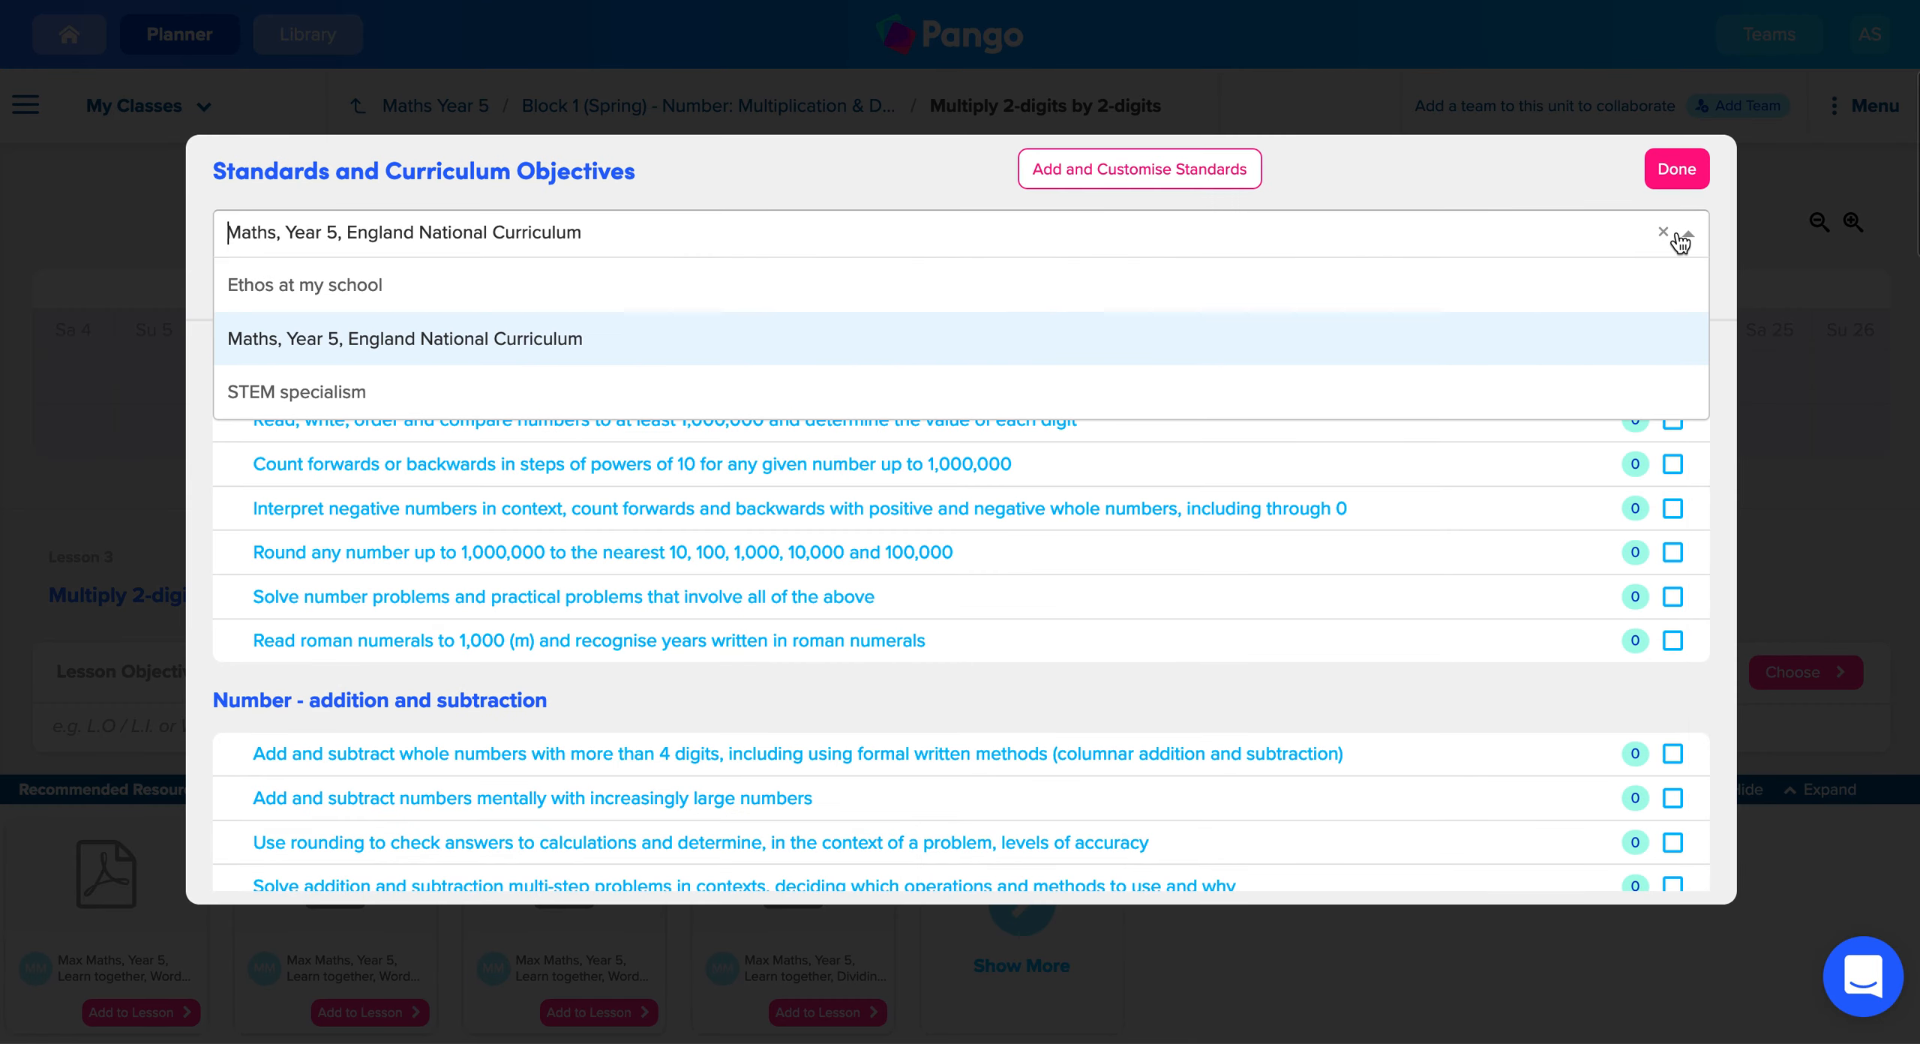
click(953, 324)
click(950, 229)
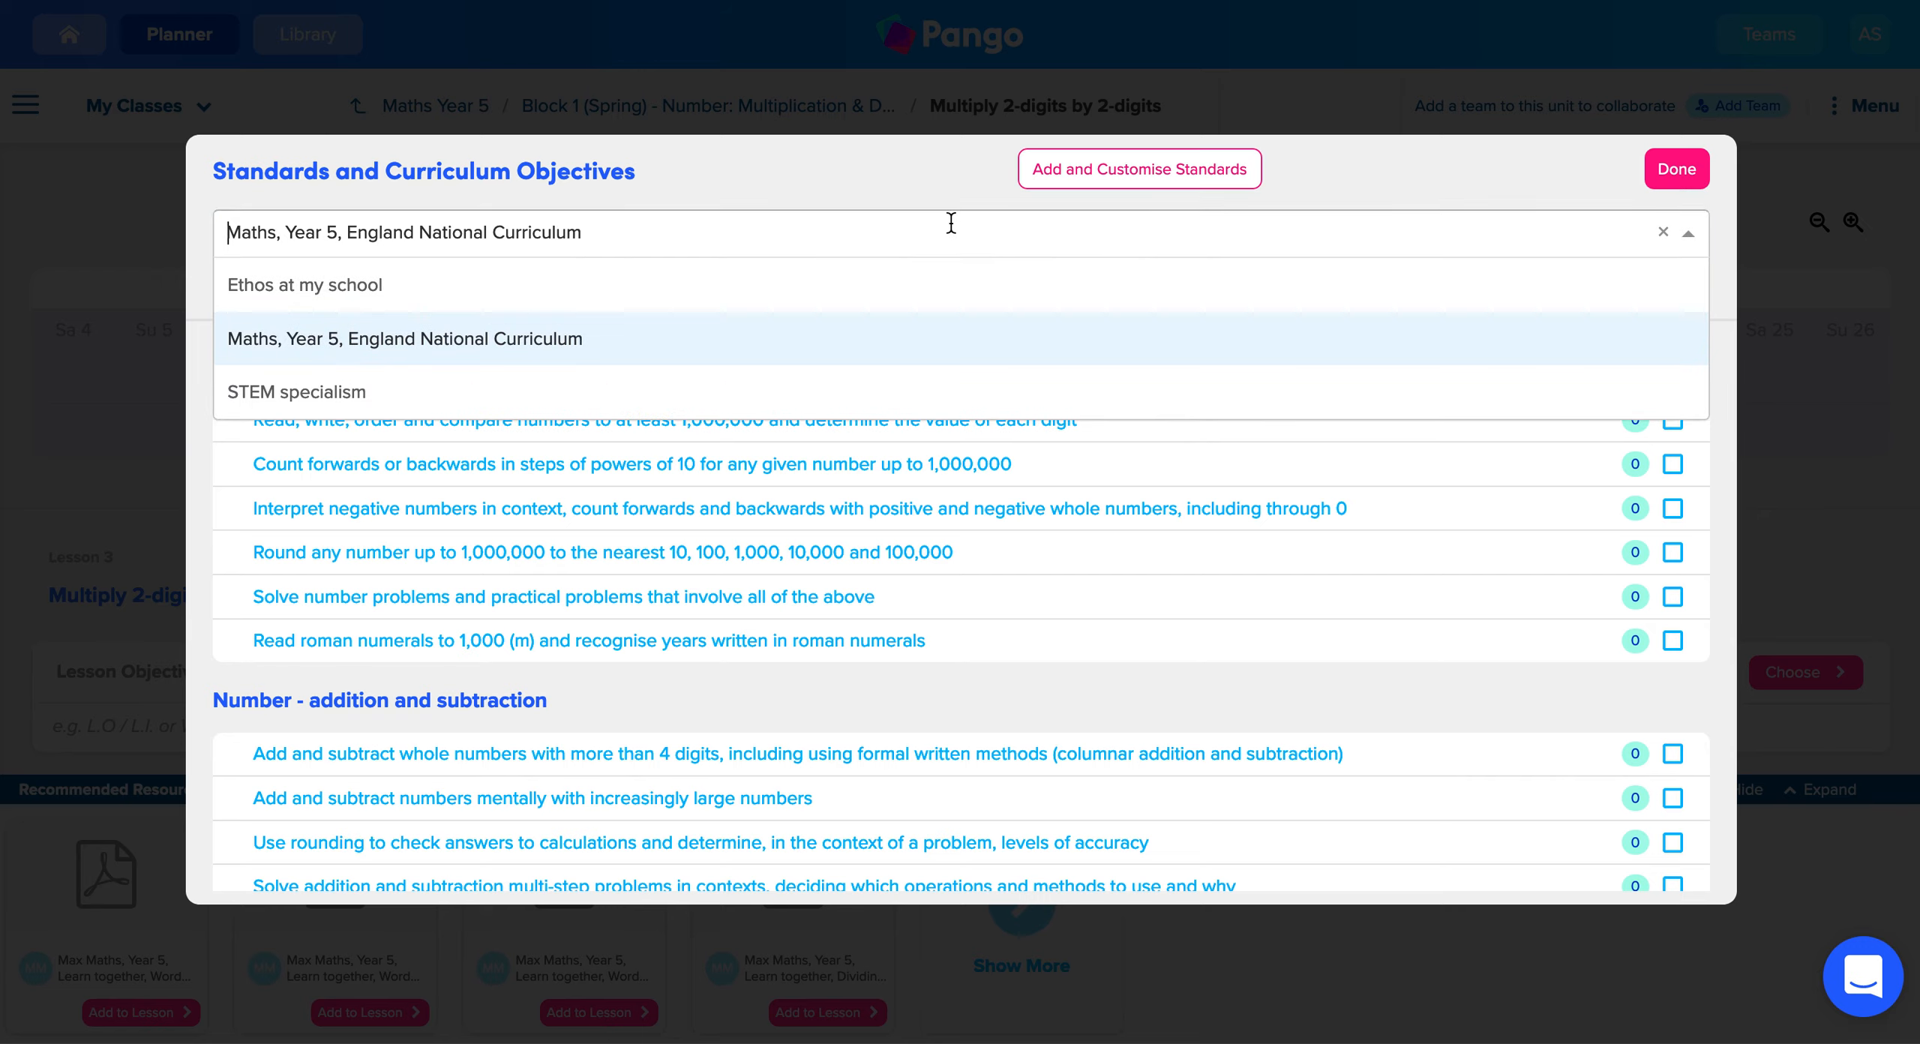
click(913, 282)
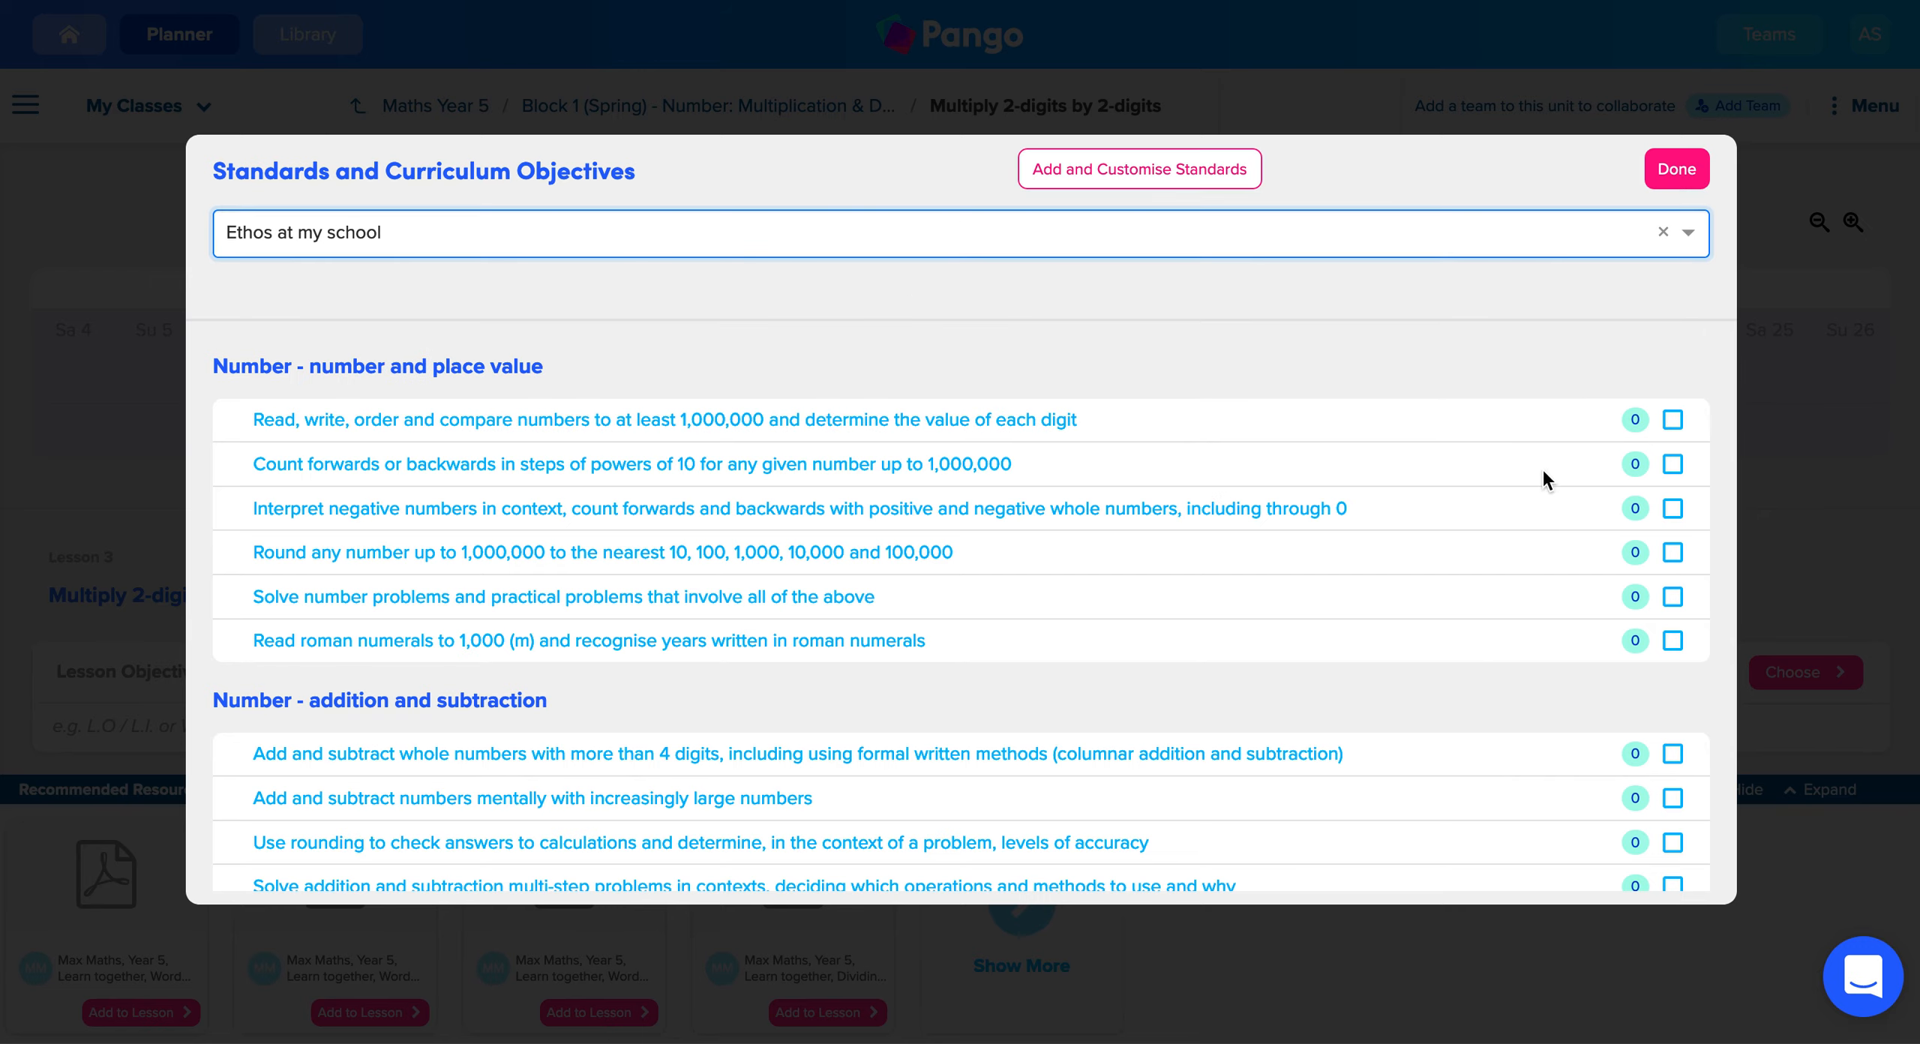
click(1671, 465)
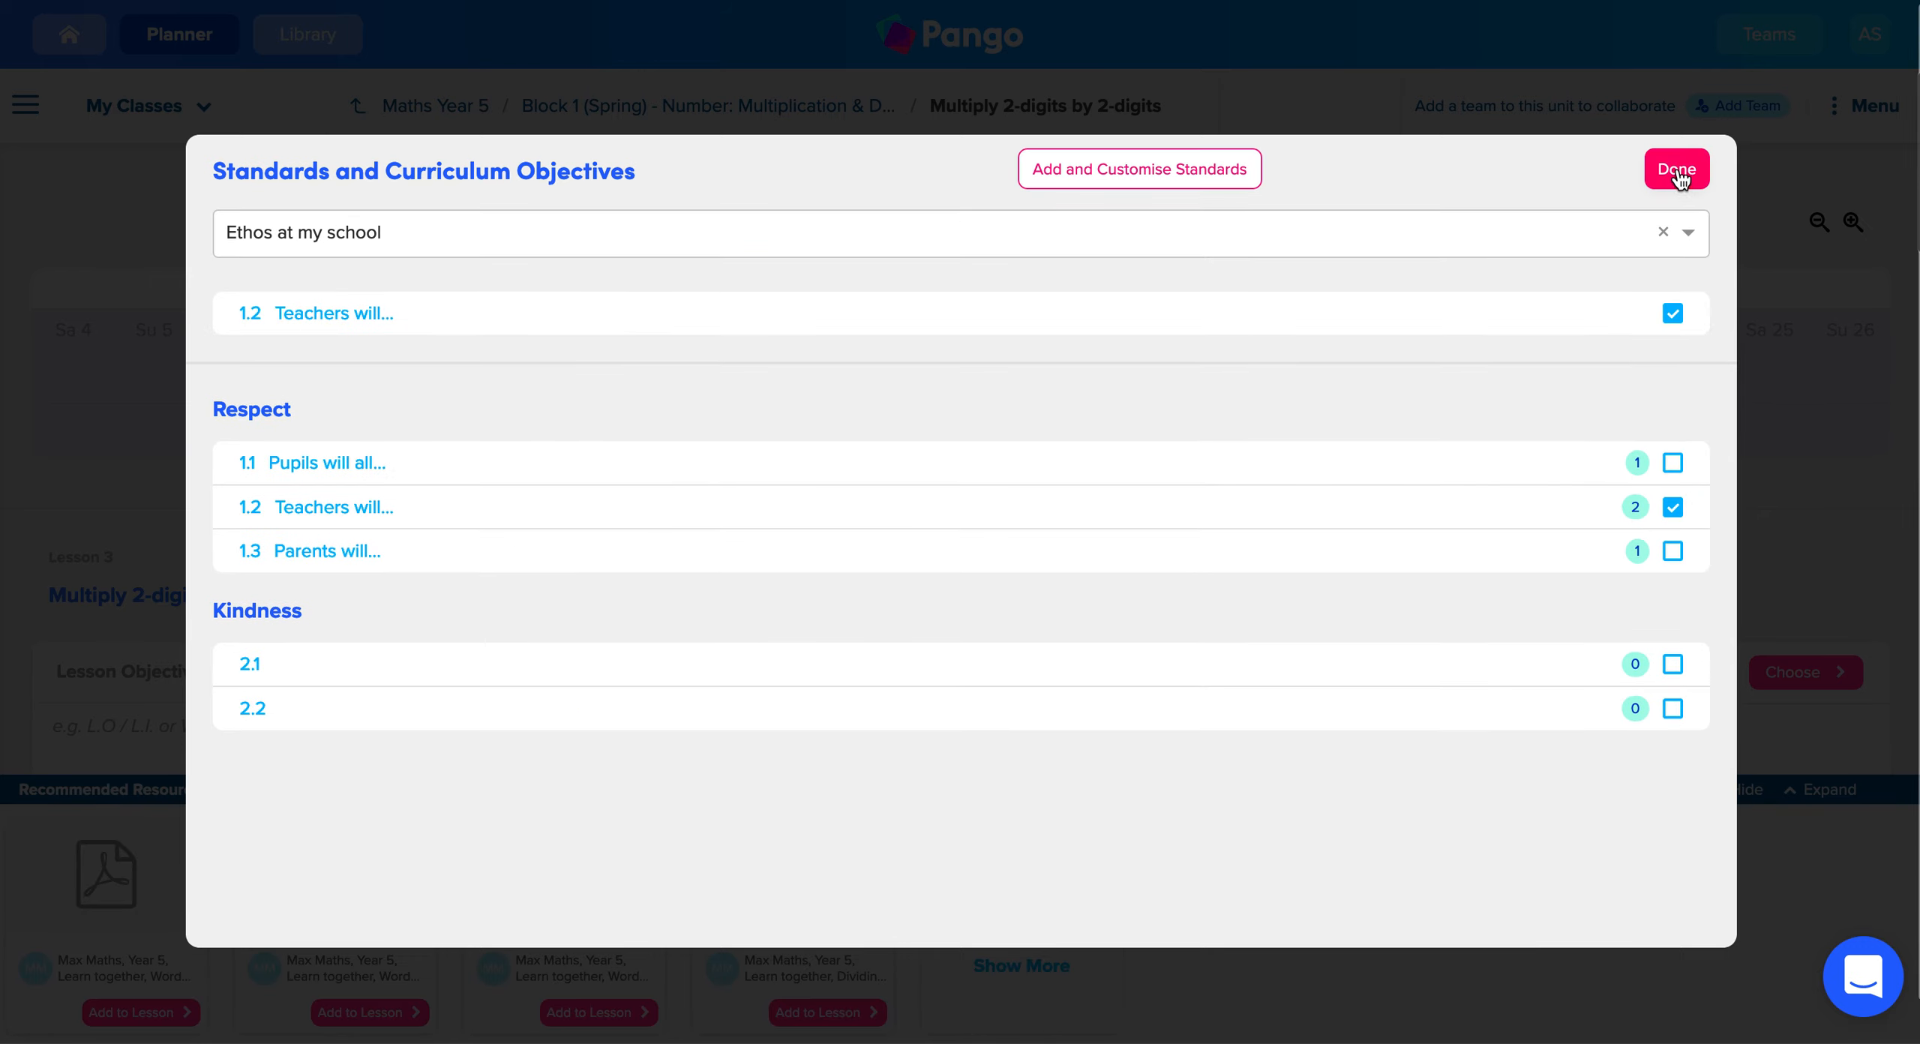
click(1675, 170)
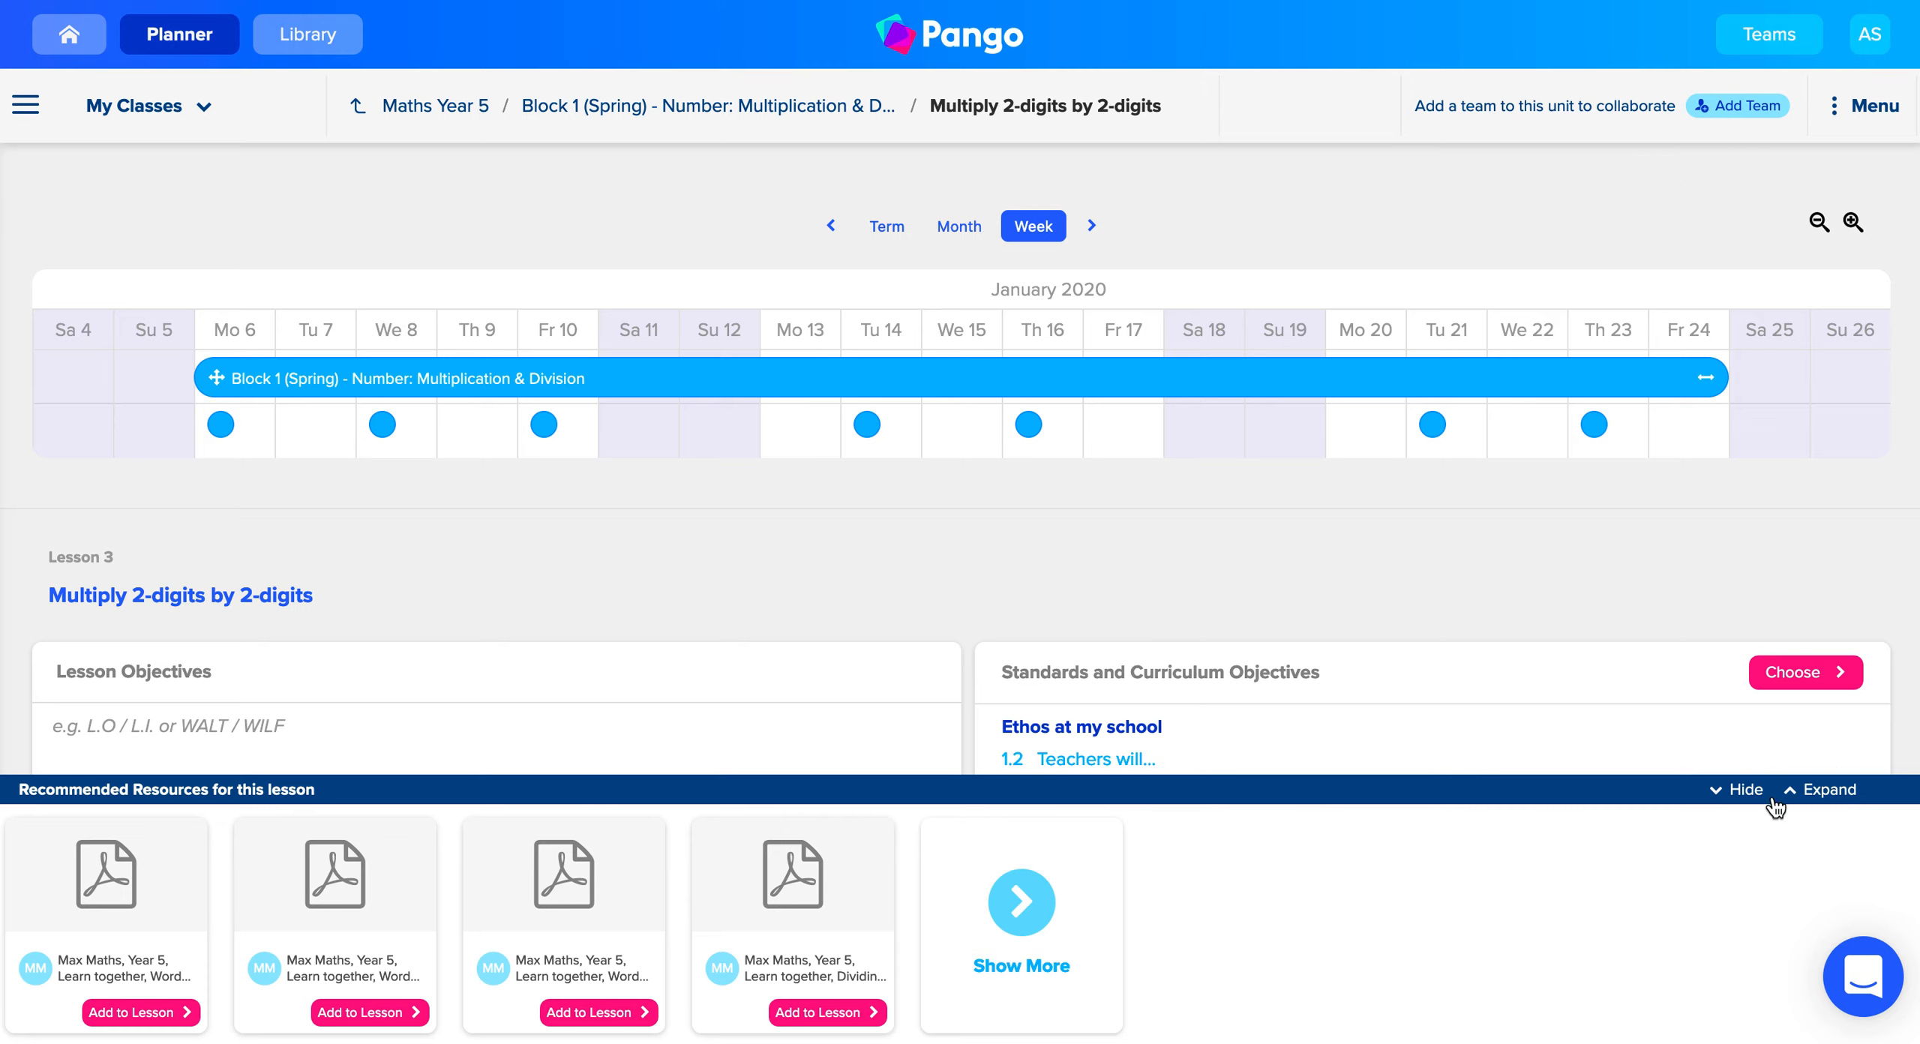
Hide the lesson's recommended resources to show its attached standard in full, and open the support chat.
click(1750, 787)
drag(1002, 718, 1177, 759)
click(1176, 759)
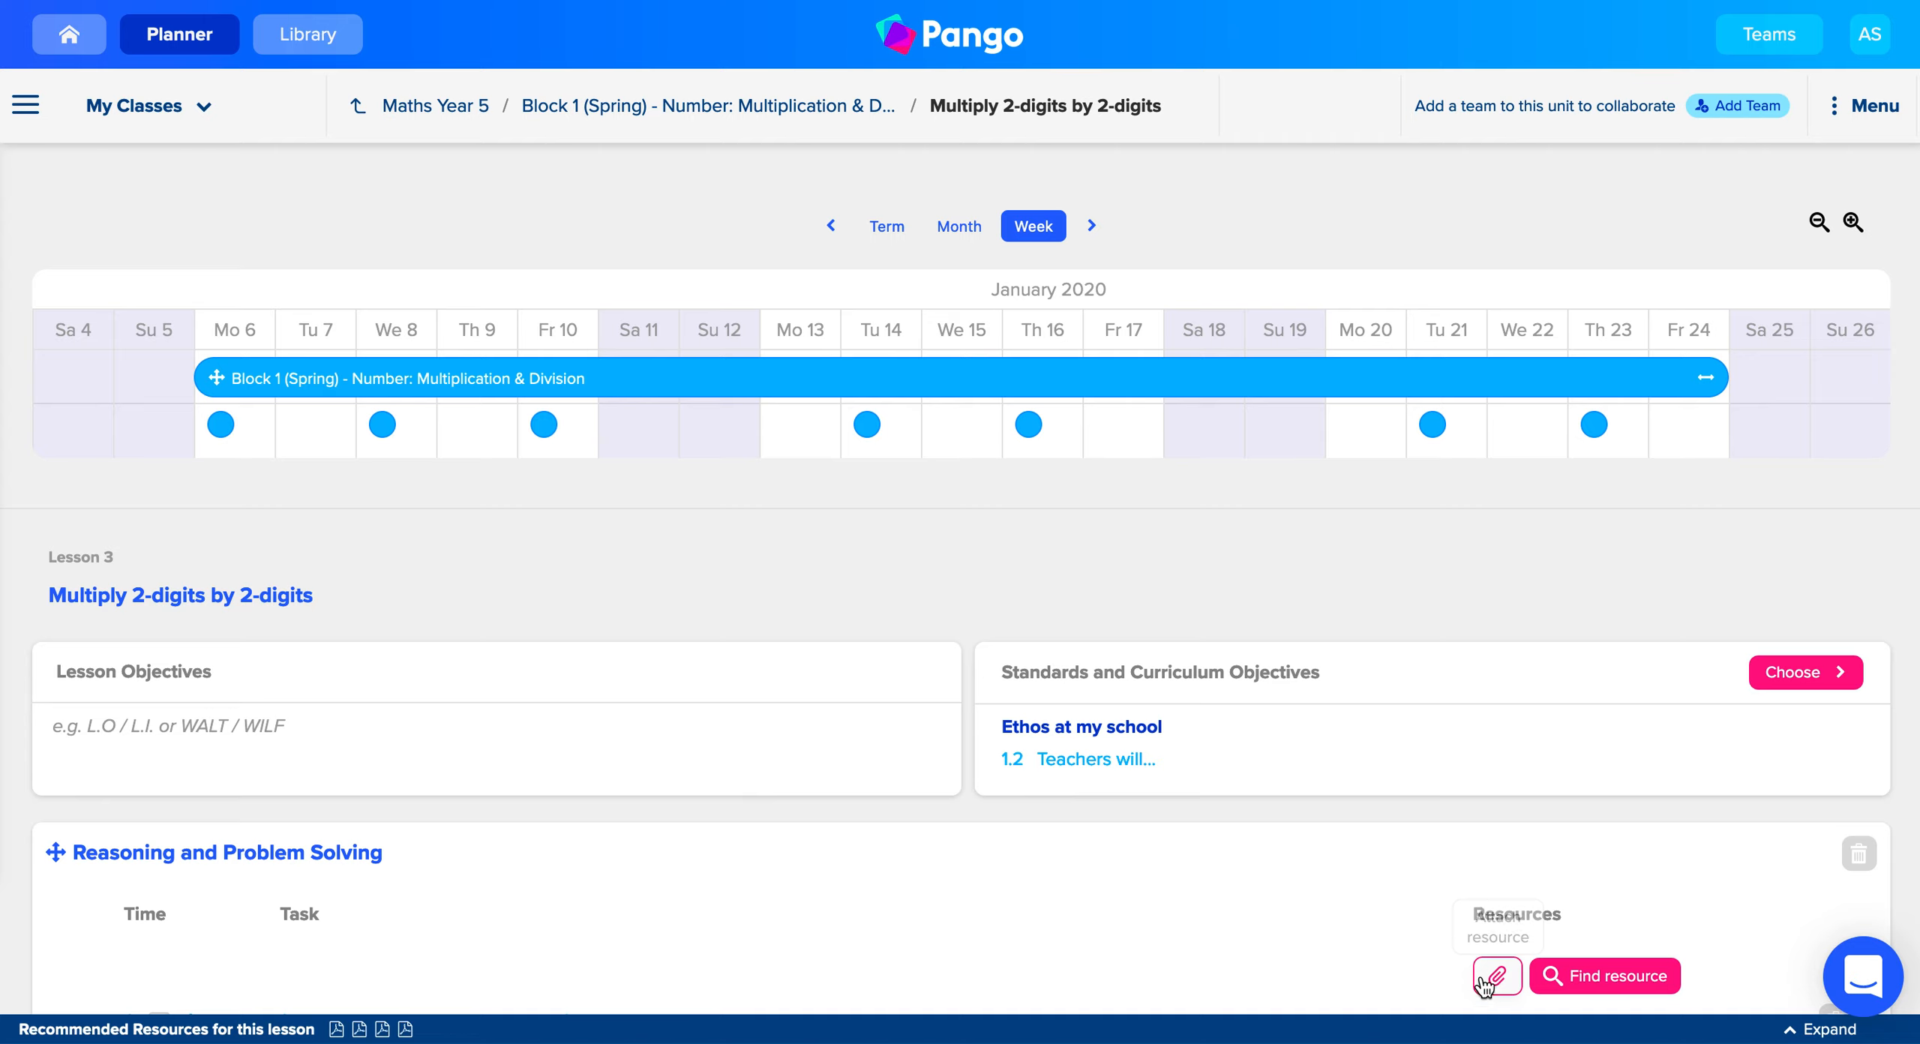
click(1869, 988)
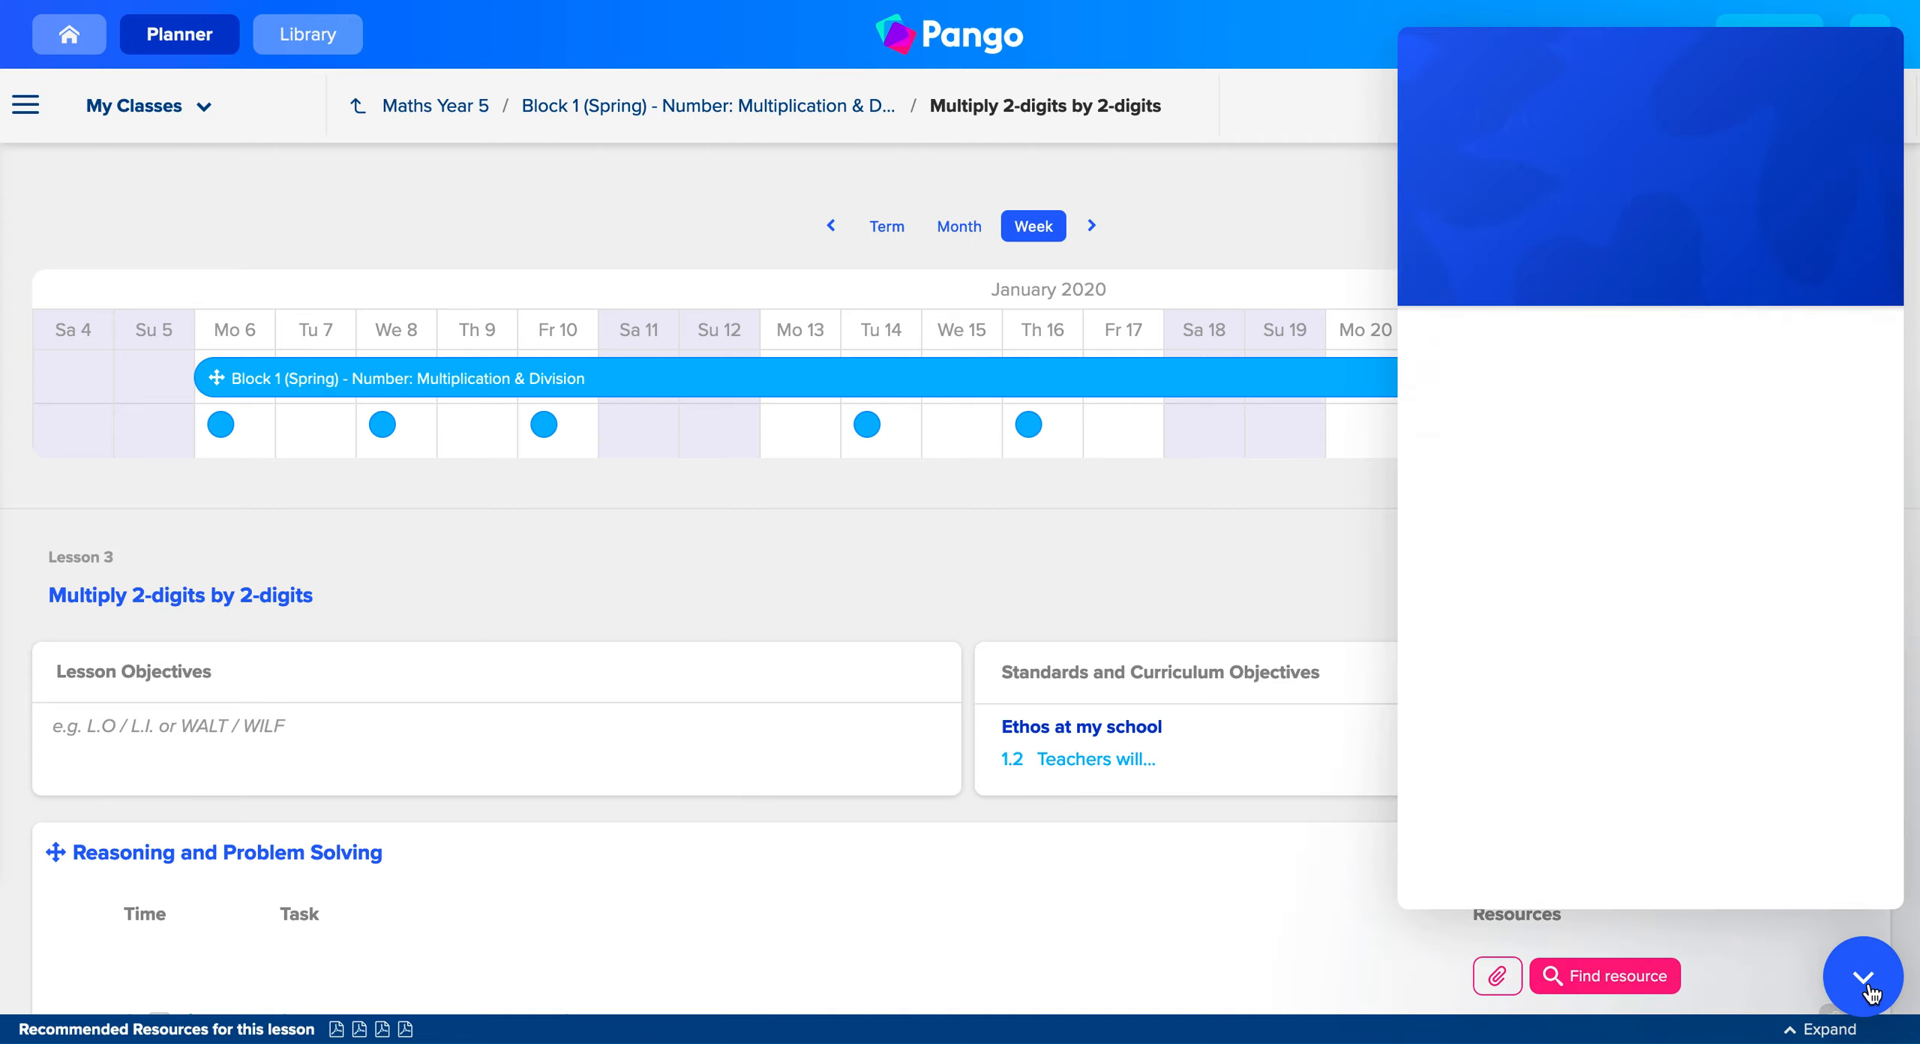